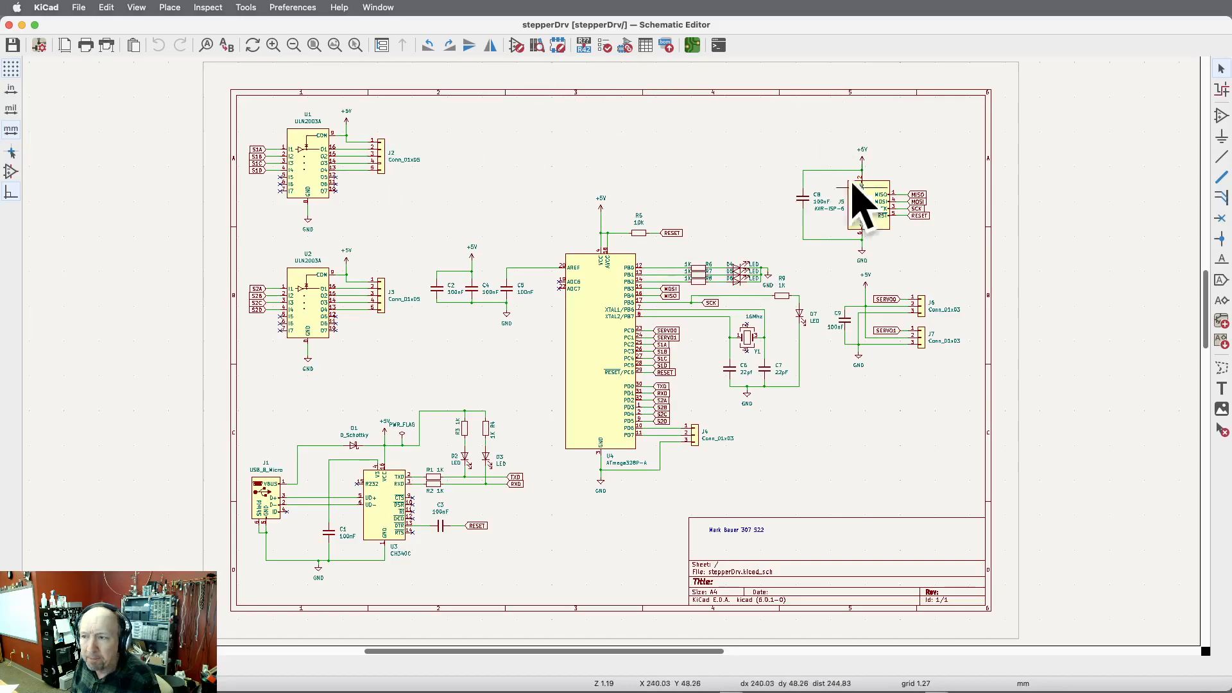
Step: Open the footprint assignment dialog, bring it fully into view, and review the assignments of all symbols
click(625, 45)
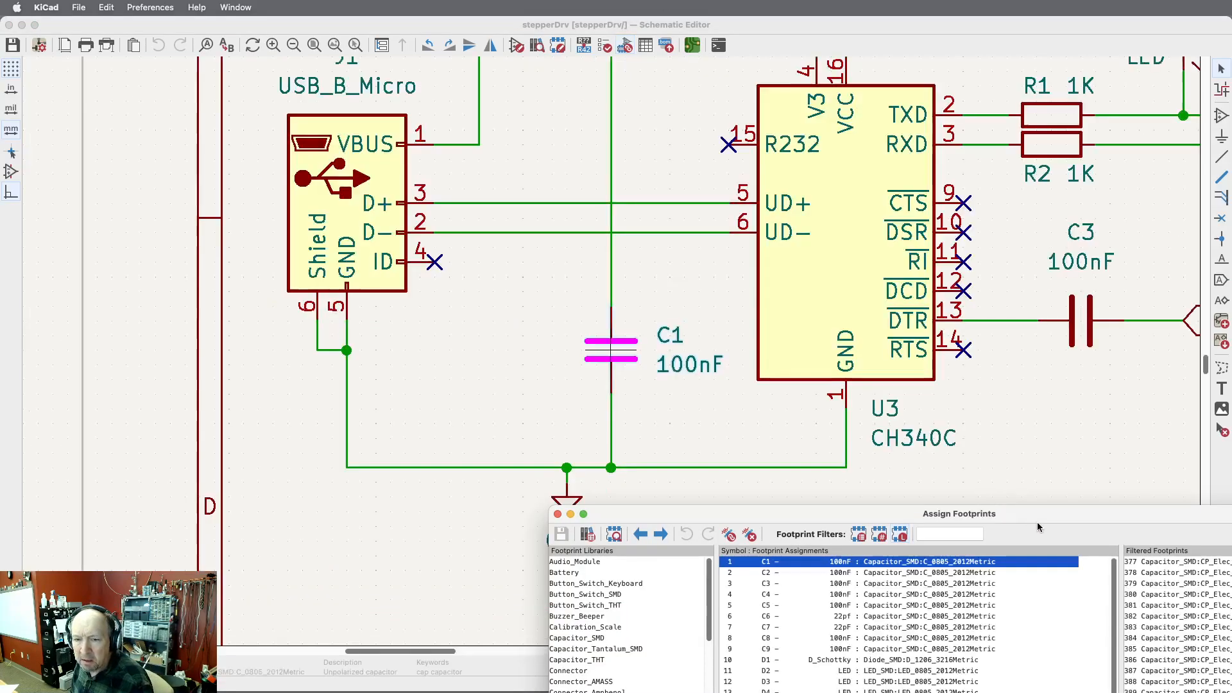
drag(1037, 511, 763, 121)
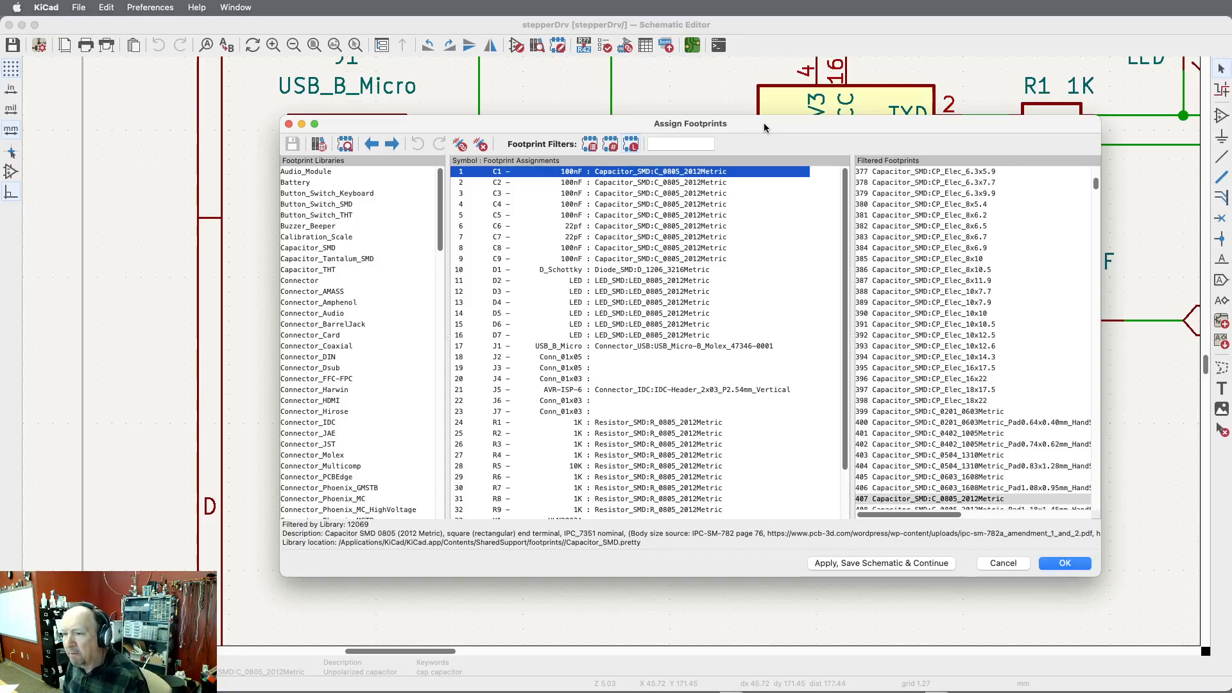
scroll(601, 268, down, 5)
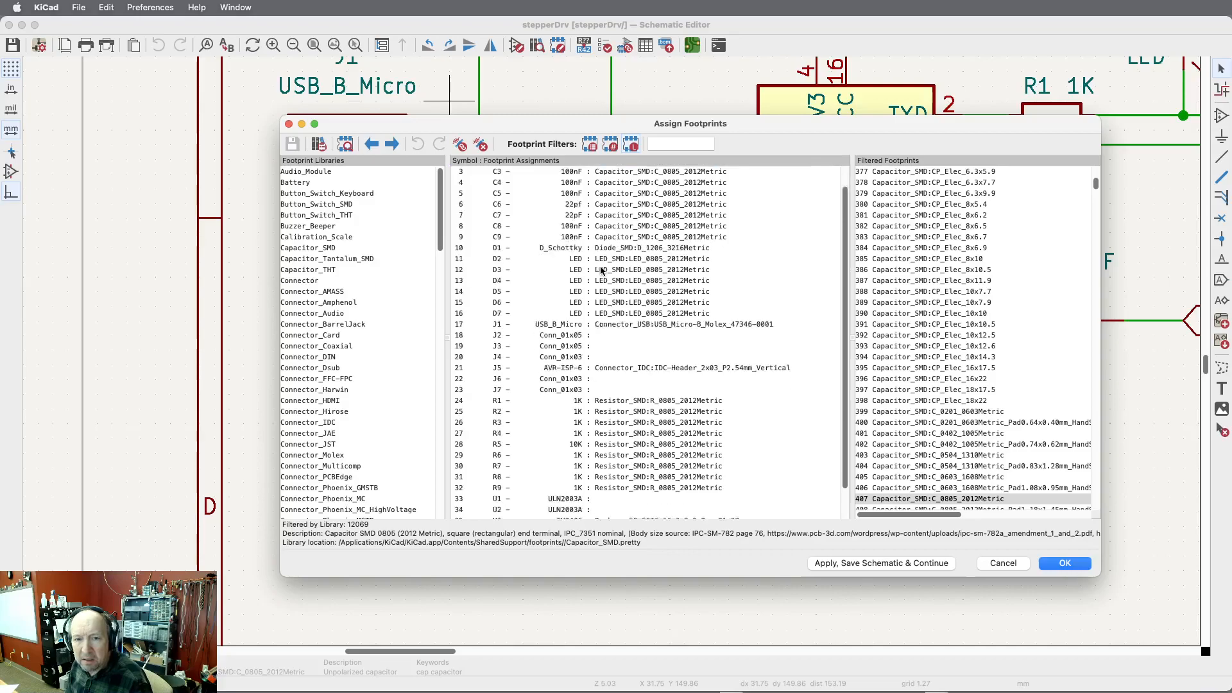
scroll(601, 268, up, 5)
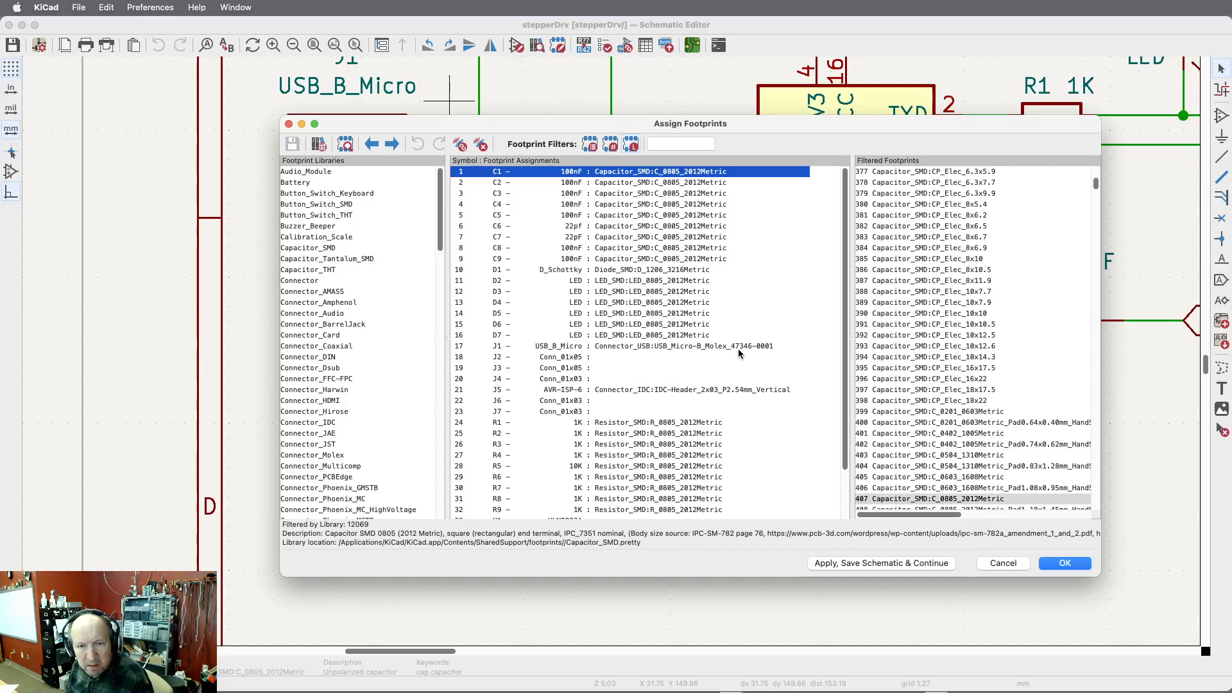
Step: Select connector J2 in the assignments and uncover the schematic to view its symbol beside U1
click(563, 359)
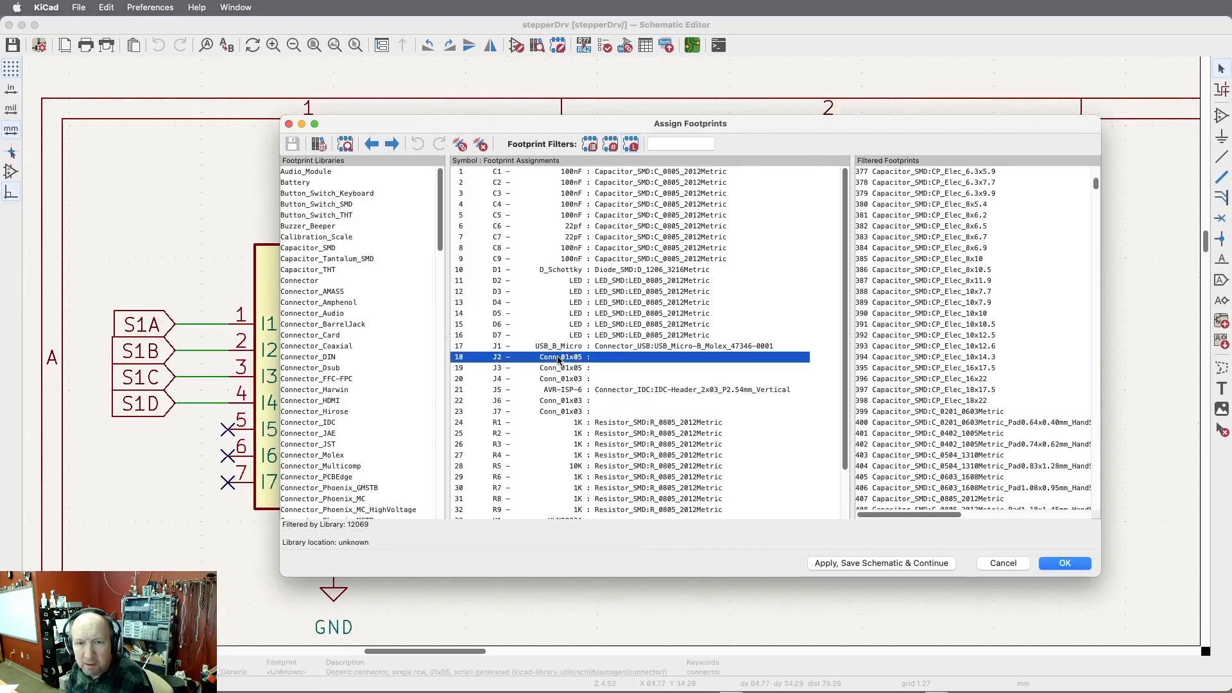
drag(533, 127, 532, 0)
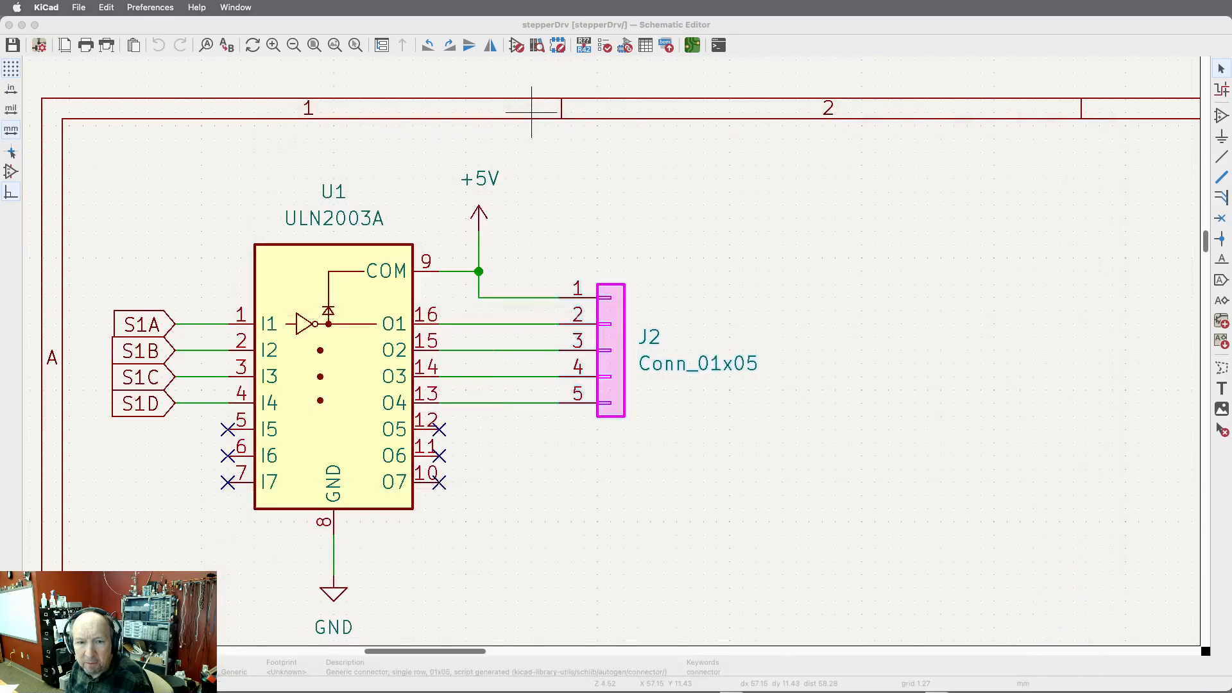
drag(468, 667, 464, 93)
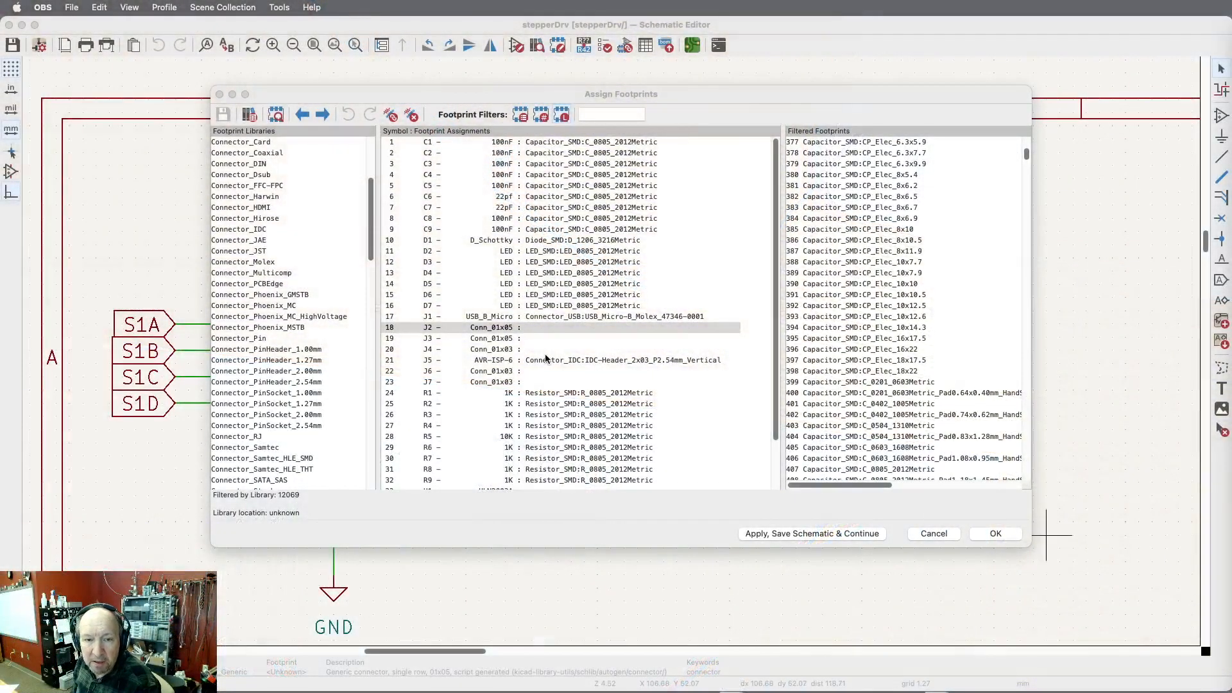
Step: Filter the footprints for J2 by the Connector_PinHeader_2.54mm library and widen the dialog to show full footprint names
click(535, 336)
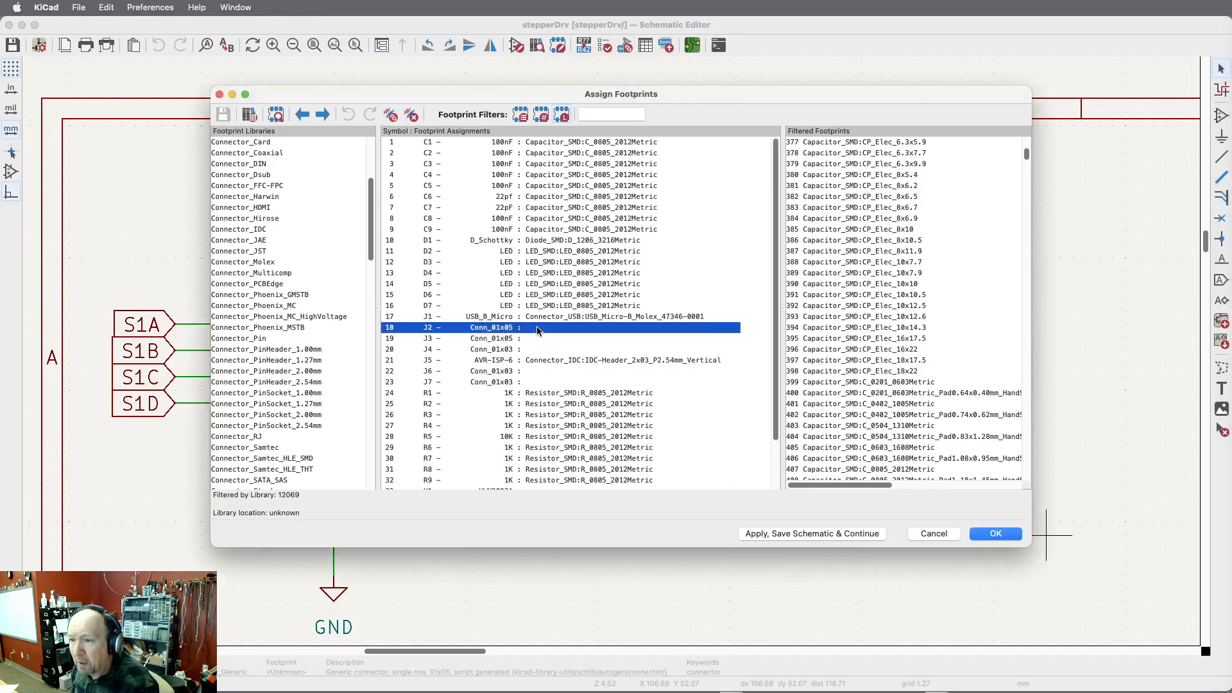
scroll(284, 308, down, 3)
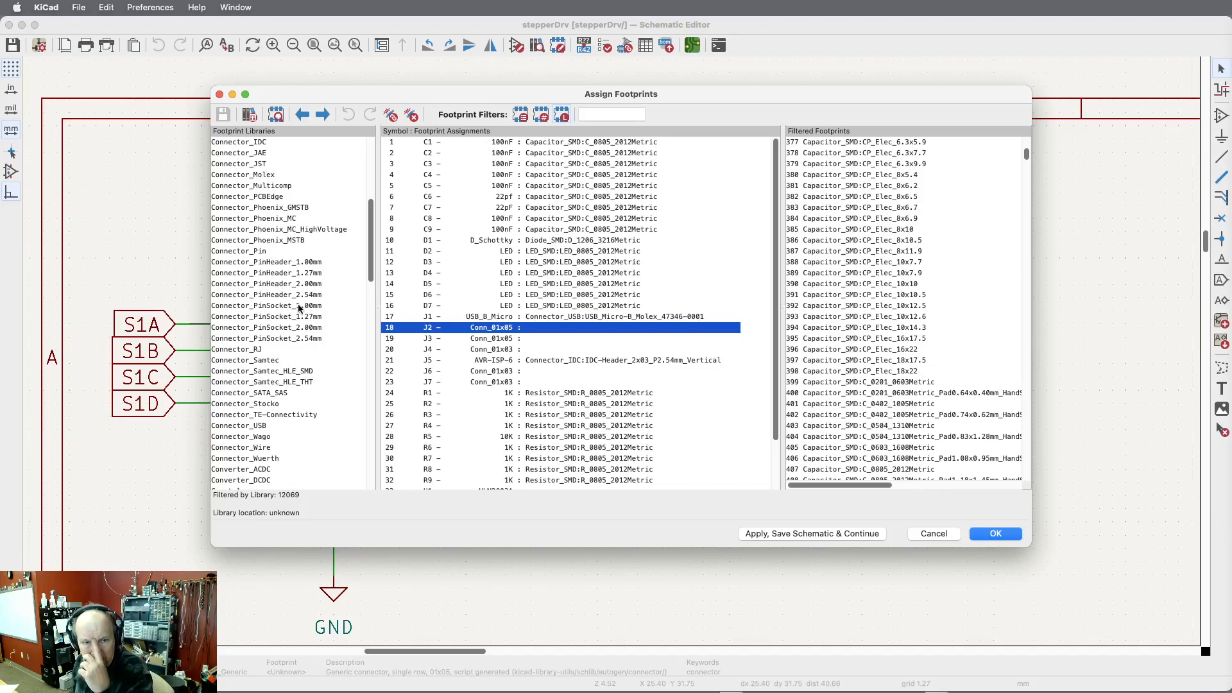
click(278, 295)
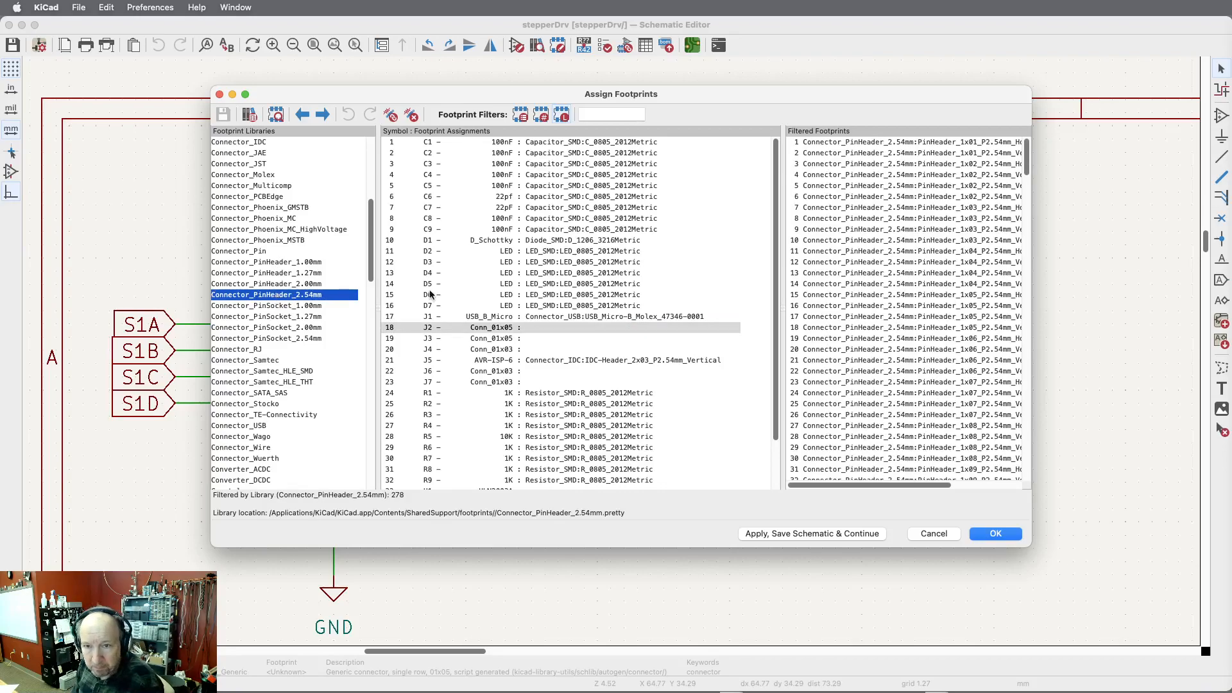
drag(1031, 318, 1148, 318)
drag(898, 321, 758, 322)
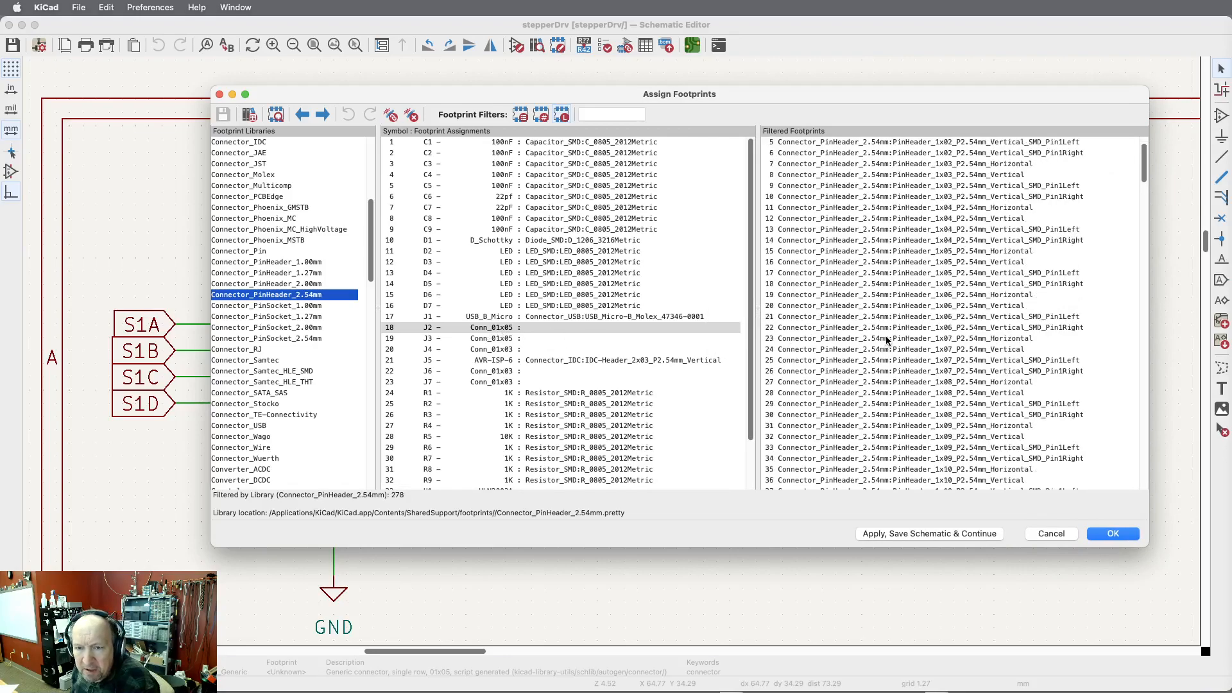
Step: Compare the 1x05 pin header variants and assign PinHeader_1x05_P2.54mm_Vertical to connectors J2 and J3
scroll(885, 339, down, 3)
click(960, 242)
click(959, 251)
click(959, 241)
click(956, 250)
click(955, 262)
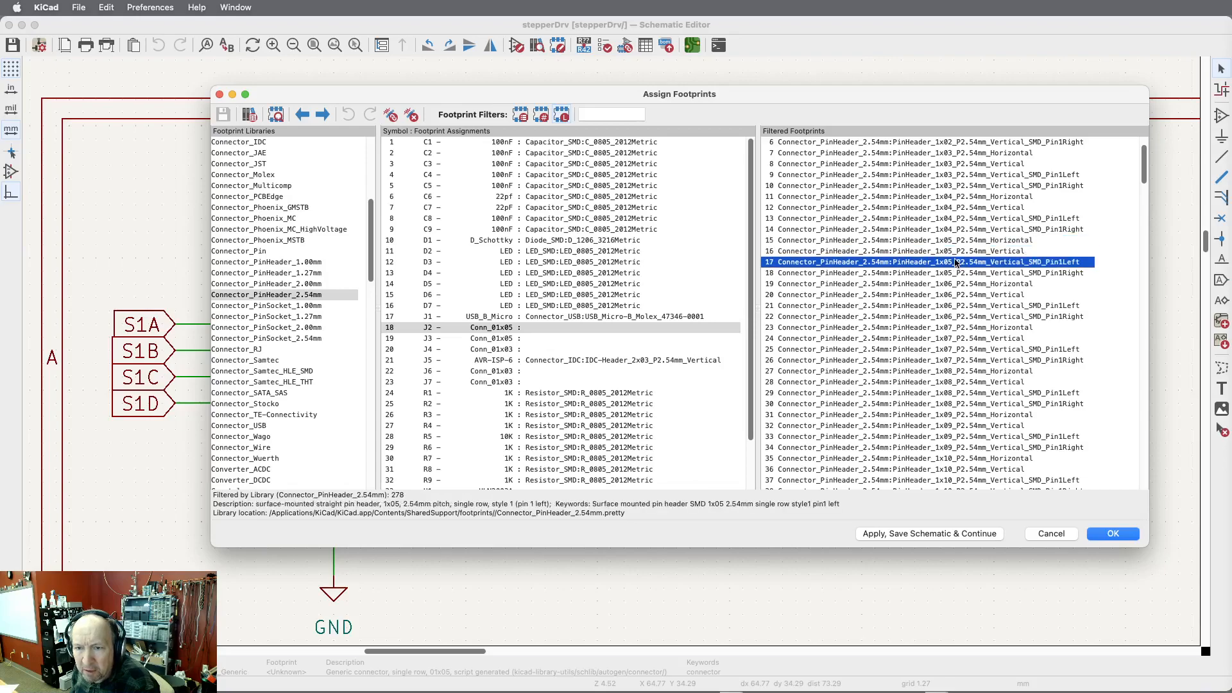
click(952, 272)
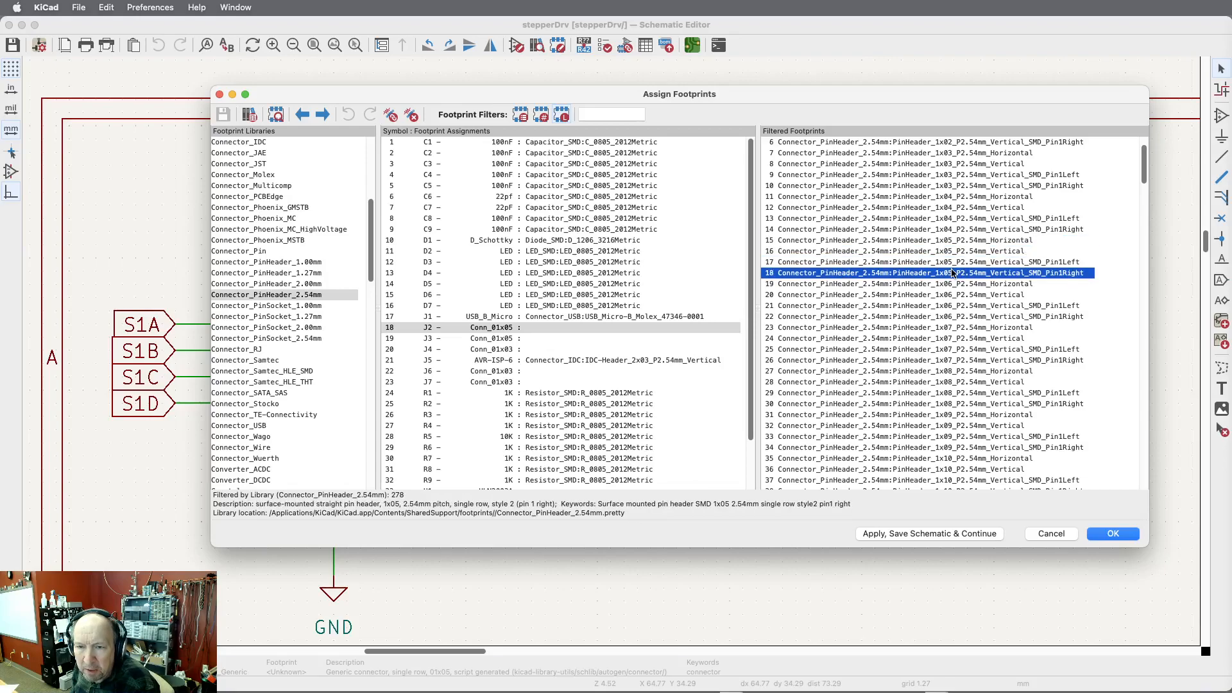
click(955, 252)
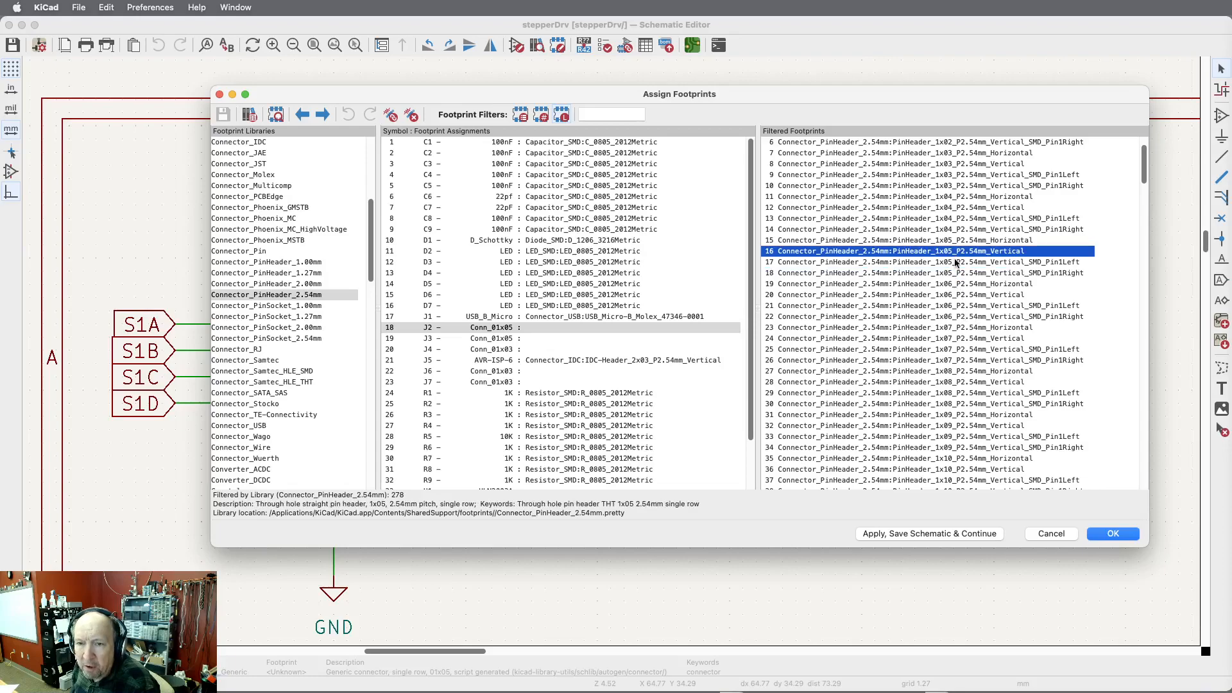
double_click(955, 252)
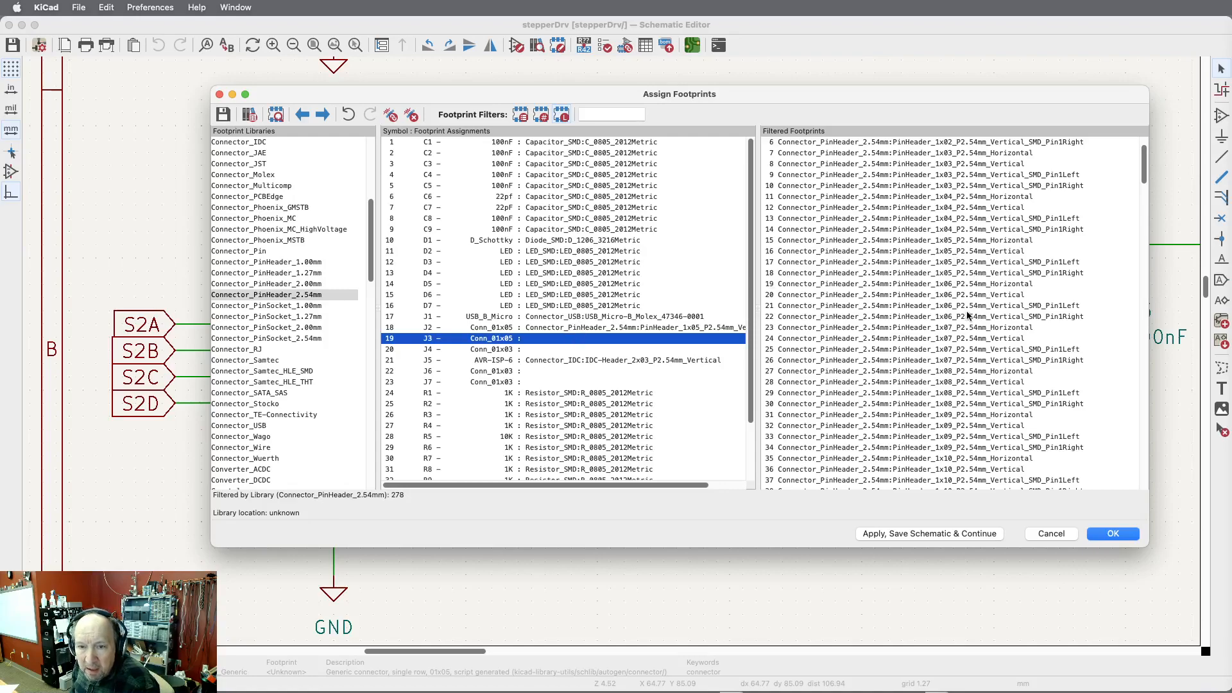
double_click(972, 251)
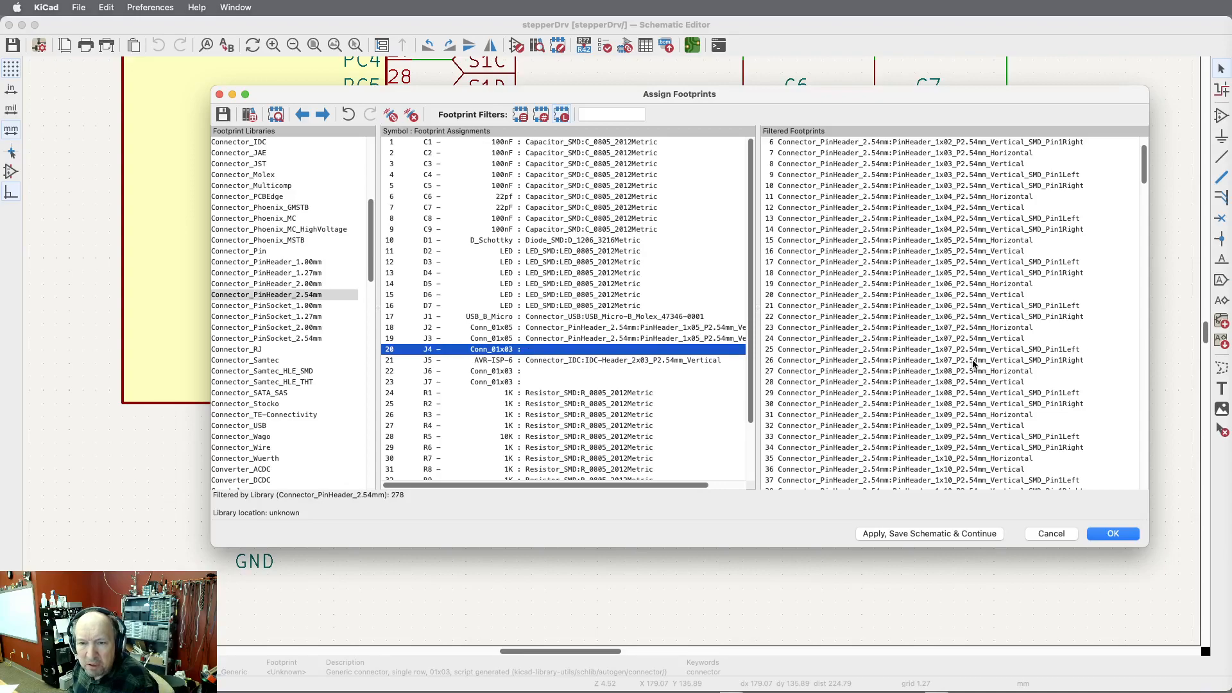
Step: Assign PinHeader_1x03_P2.54mm_Vertical to the three-pin connectors J4, J6 and J7
scroll(973, 364, up, 2)
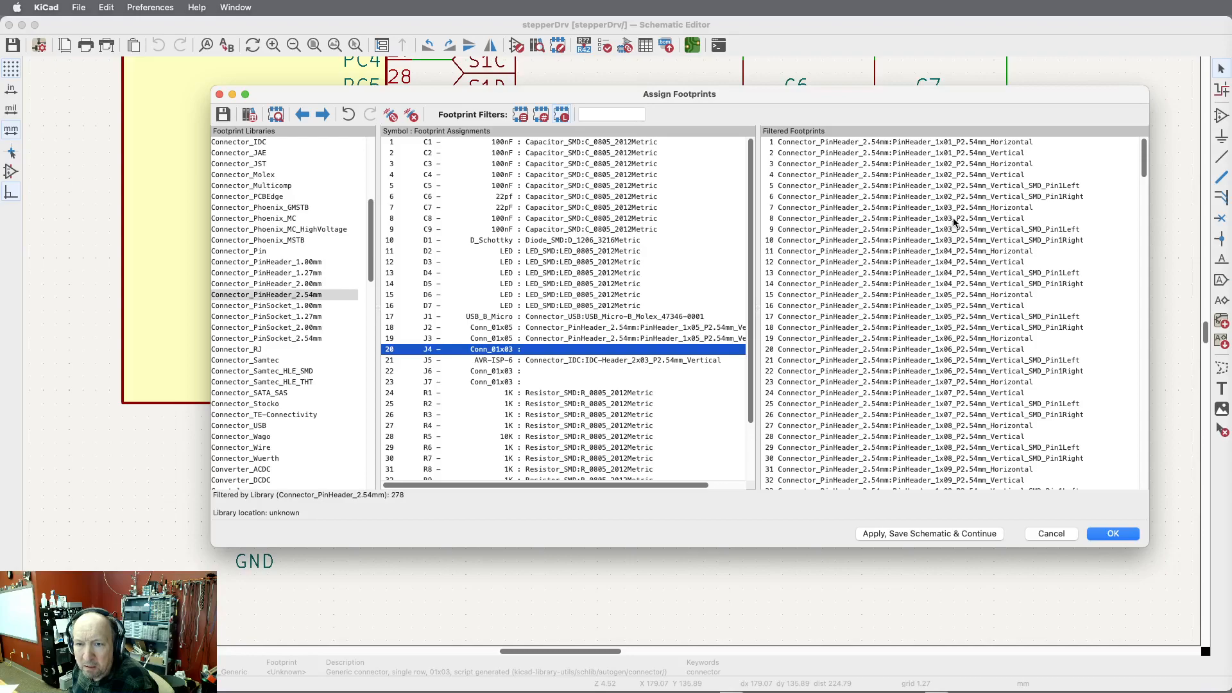
click(993, 218)
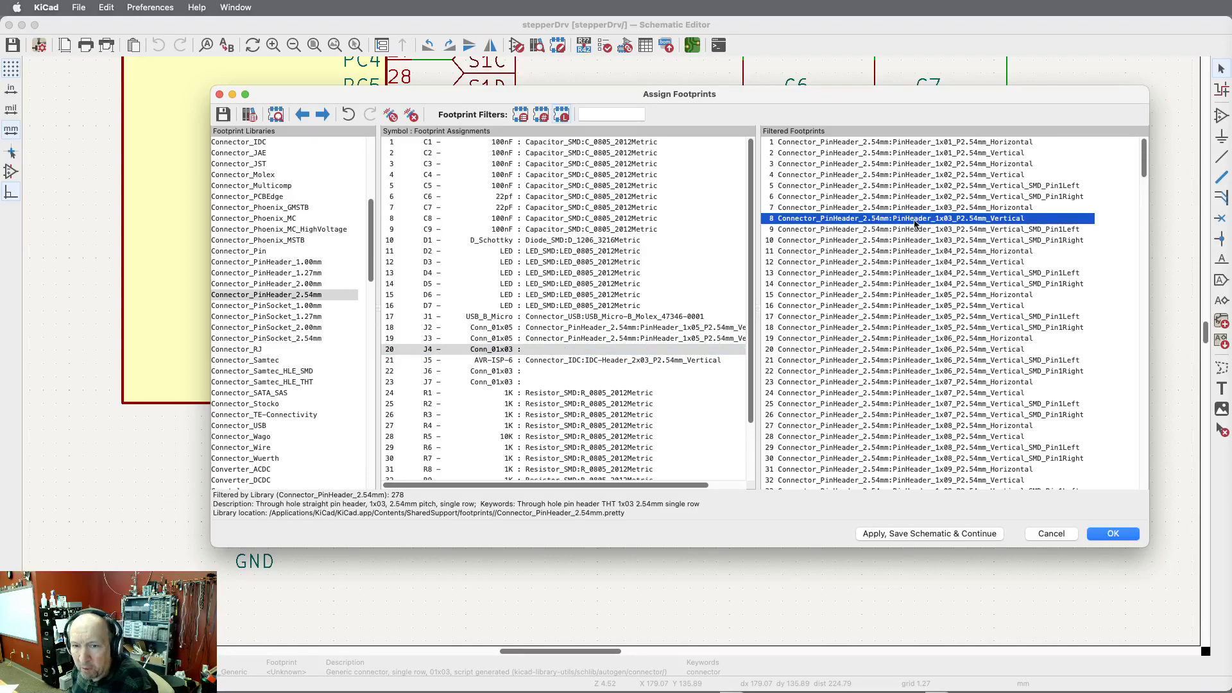
double_click(1000, 220)
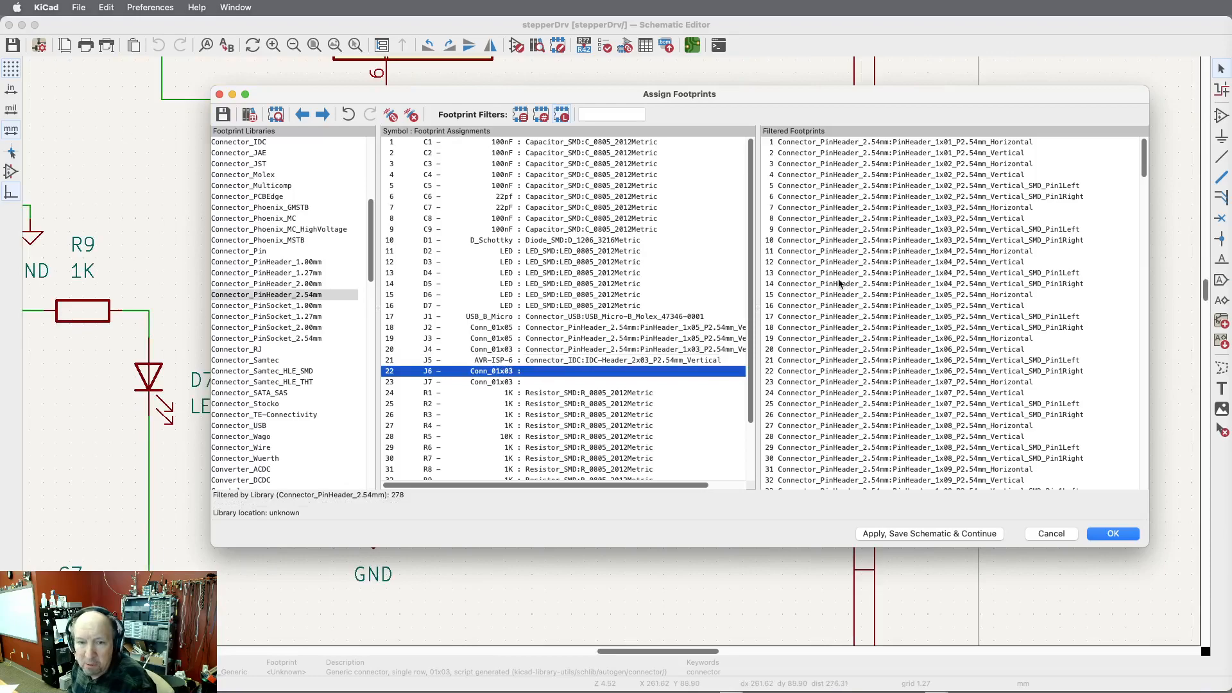
double_click(976, 220)
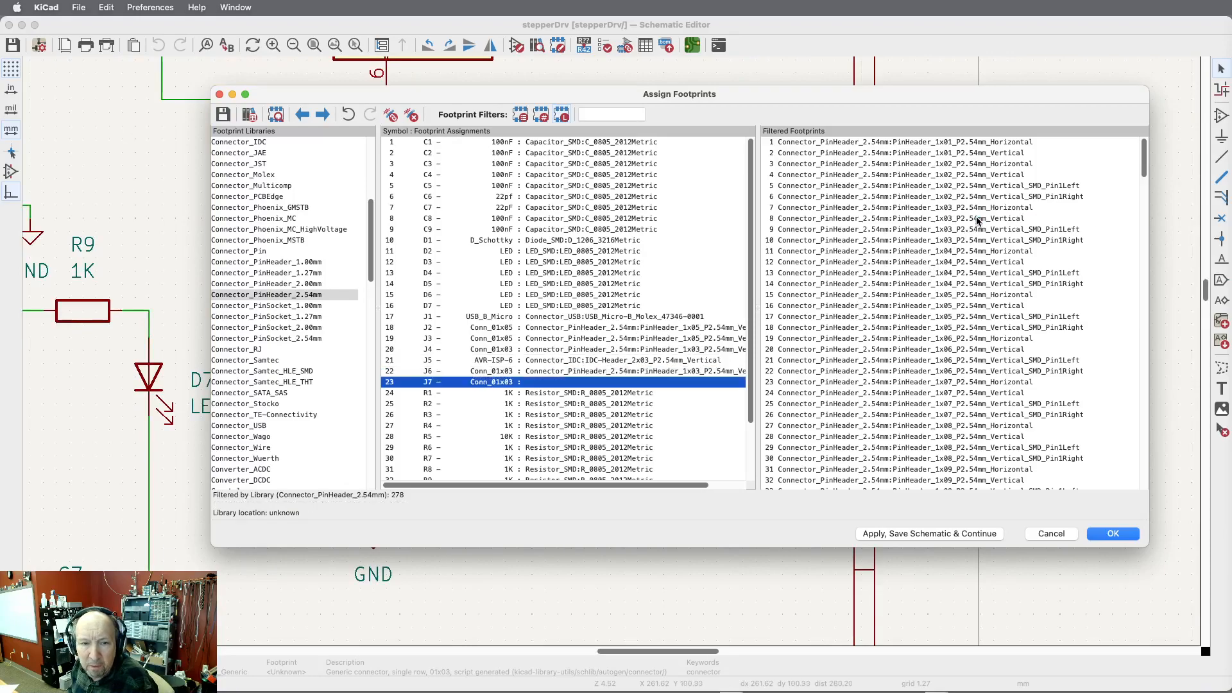
double_click(976, 220)
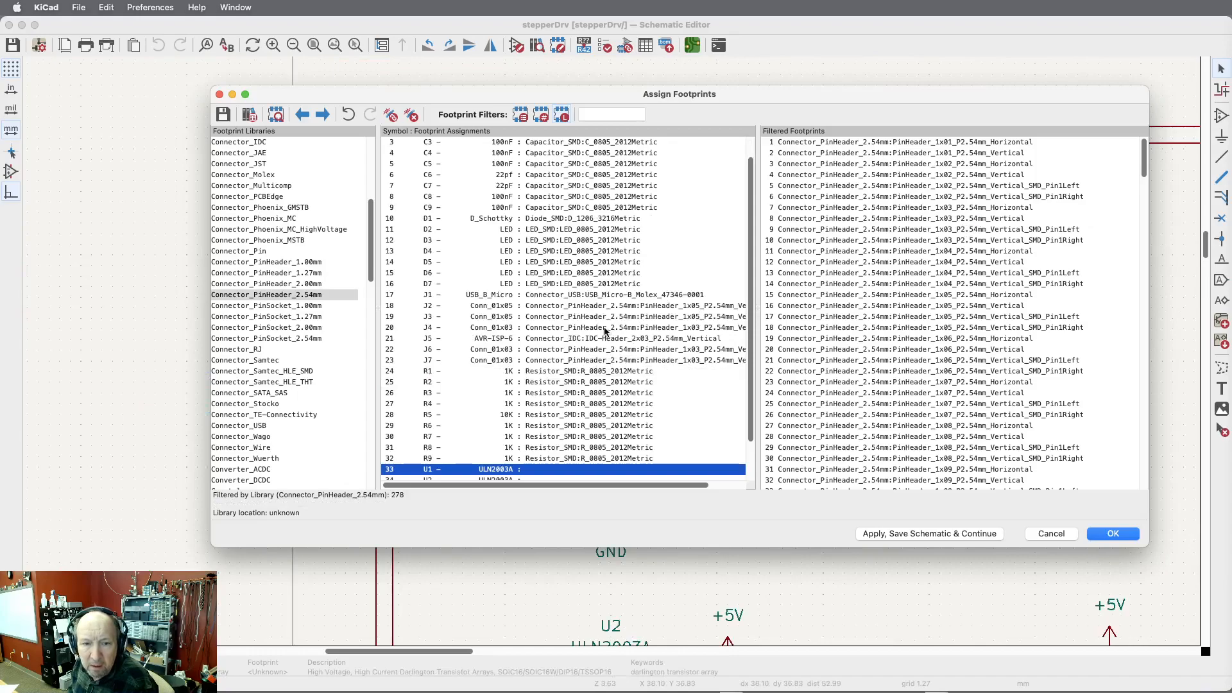
Step: Filter the footprints for U1 (ULN2003A) by the Package_SO library
scroll(603, 330, down, 2)
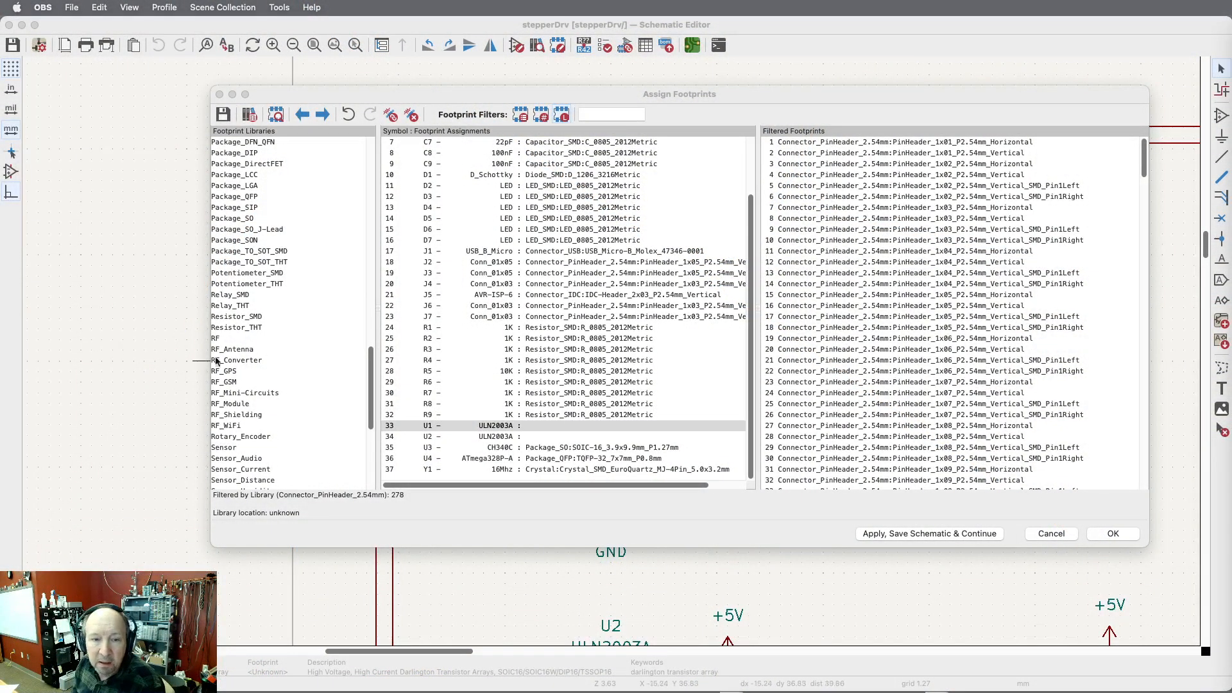
scroll(361, 377, down, 3)
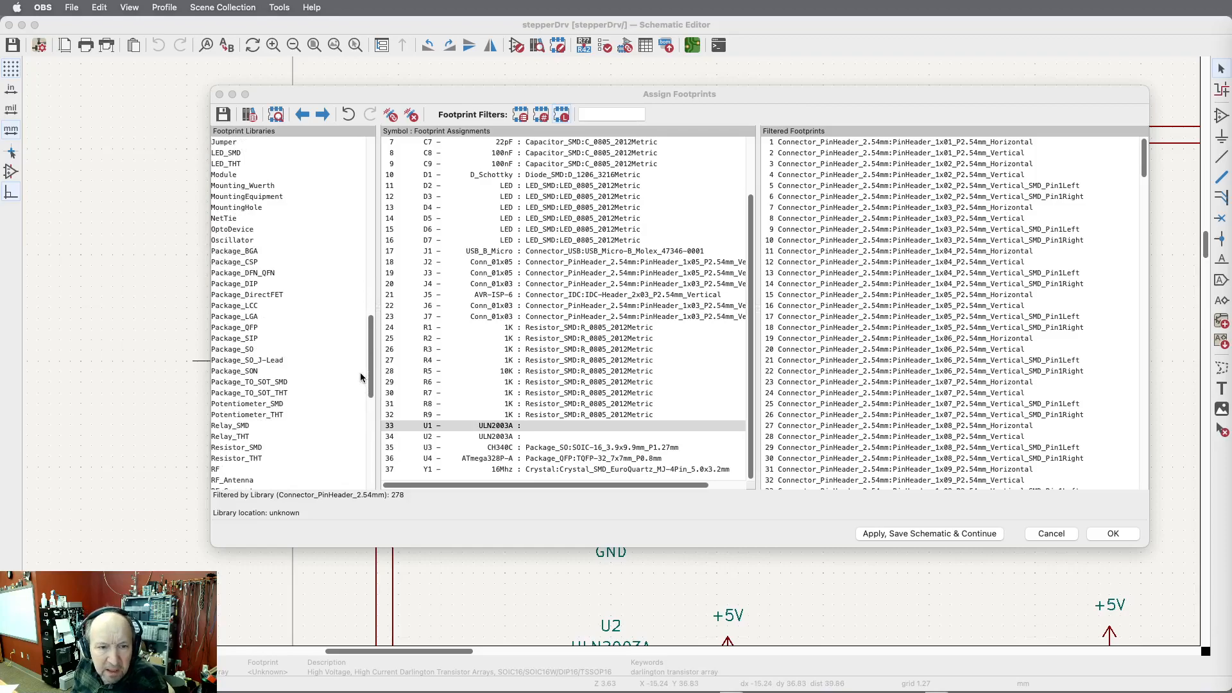
click(246, 350)
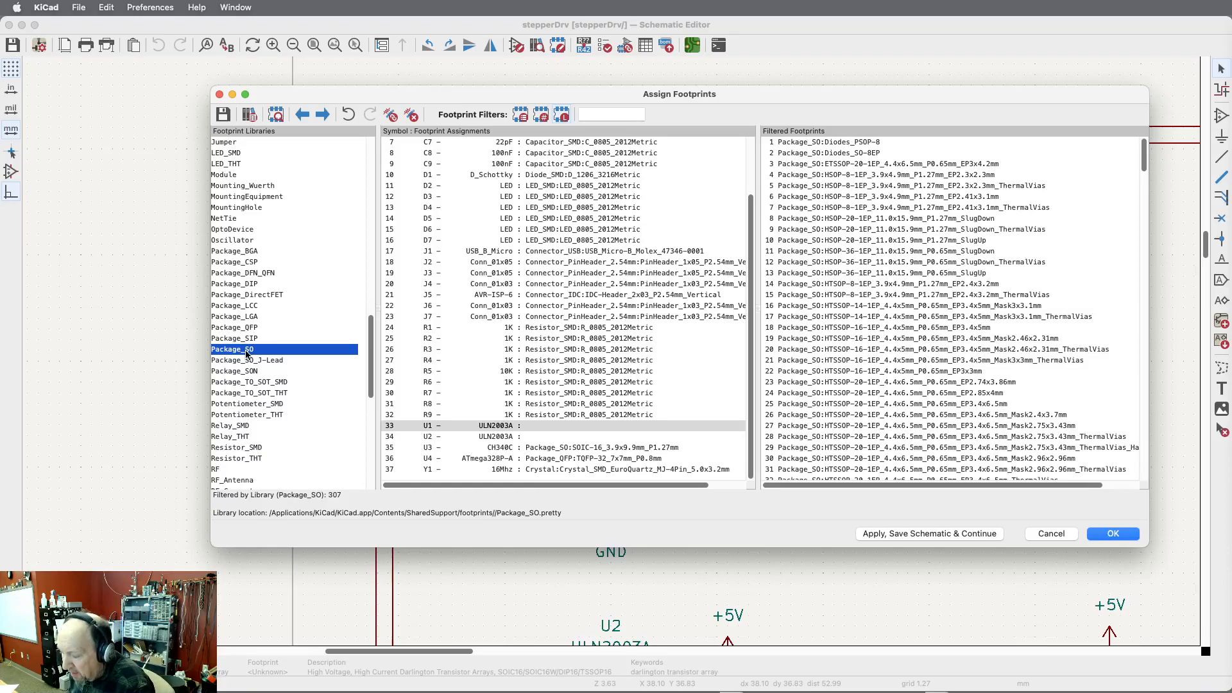
Step: Try to give U1 the SOIC-16_3.9x9.9mm_P1.27mm footprint, and save the footprint assignments to the schematic
scroll(910, 280, down, 20)
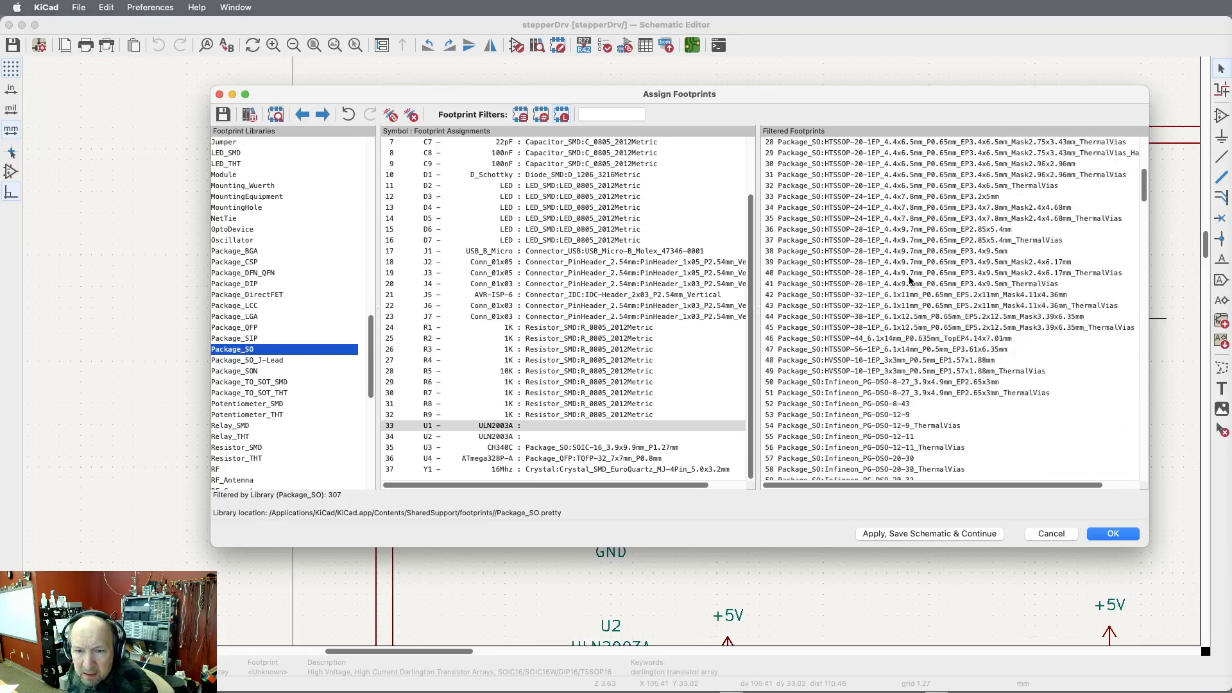
scroll(910, 280, down, 2)
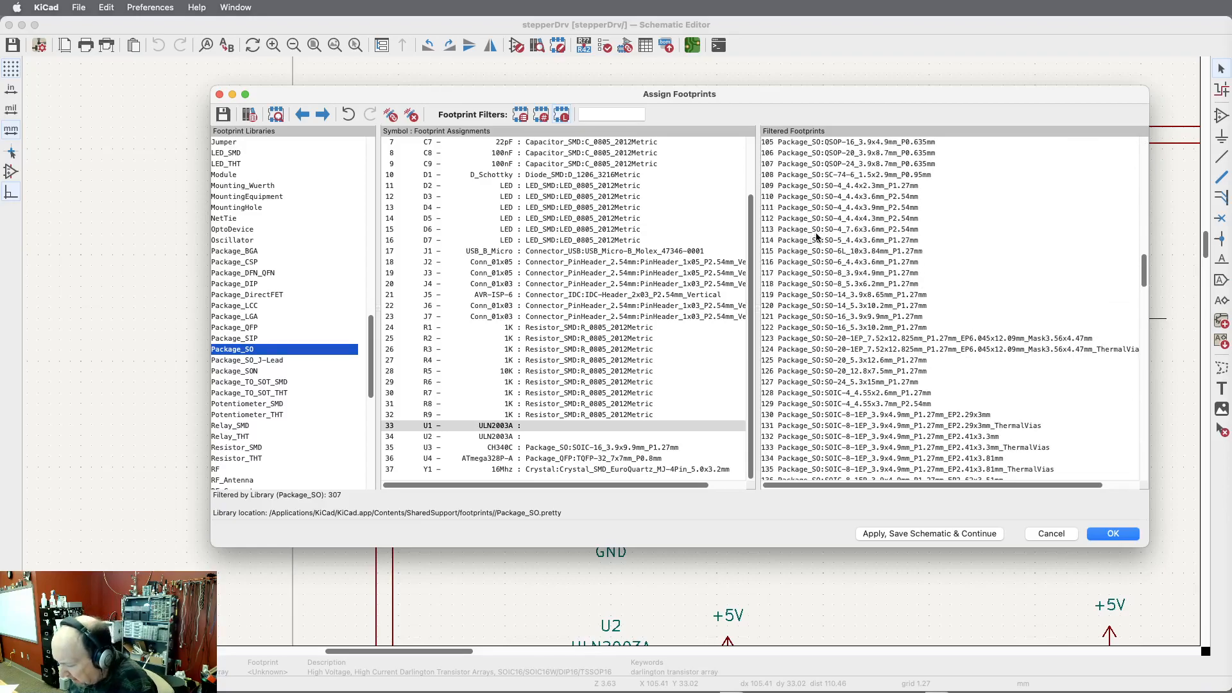
scroll(818, 239, down, 2)
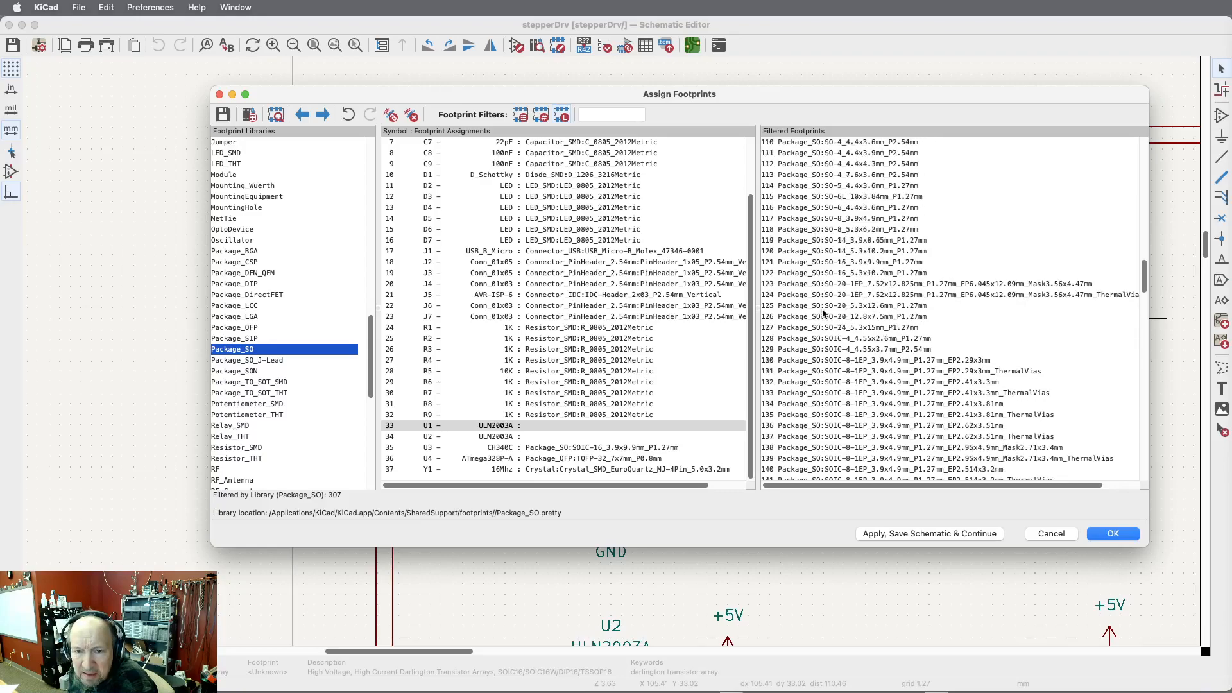
scroll(837, 344, down, 7)
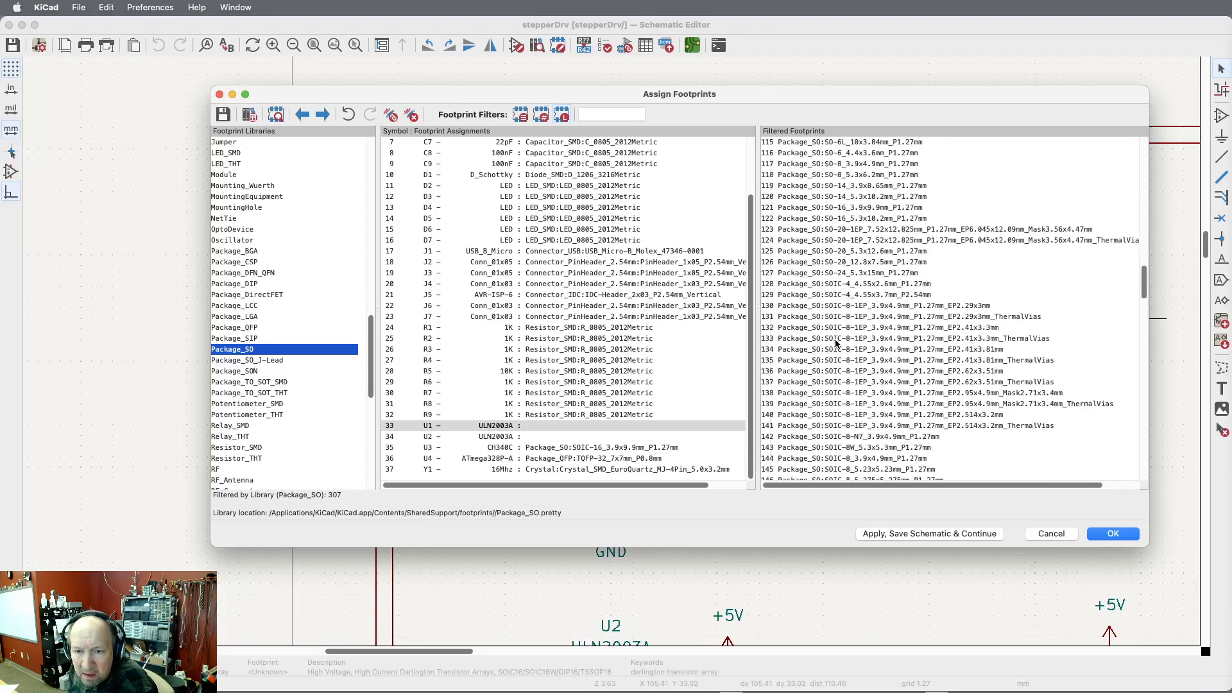
scroll(837, 344, down, 2)
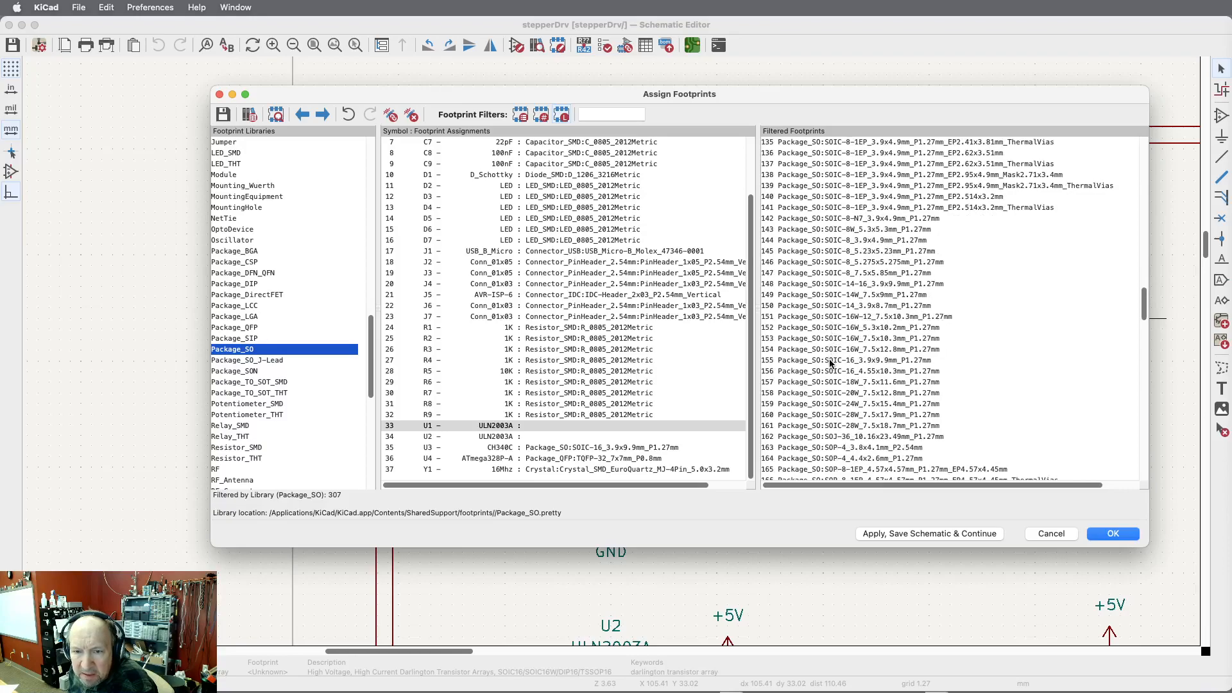
click(831, 362)
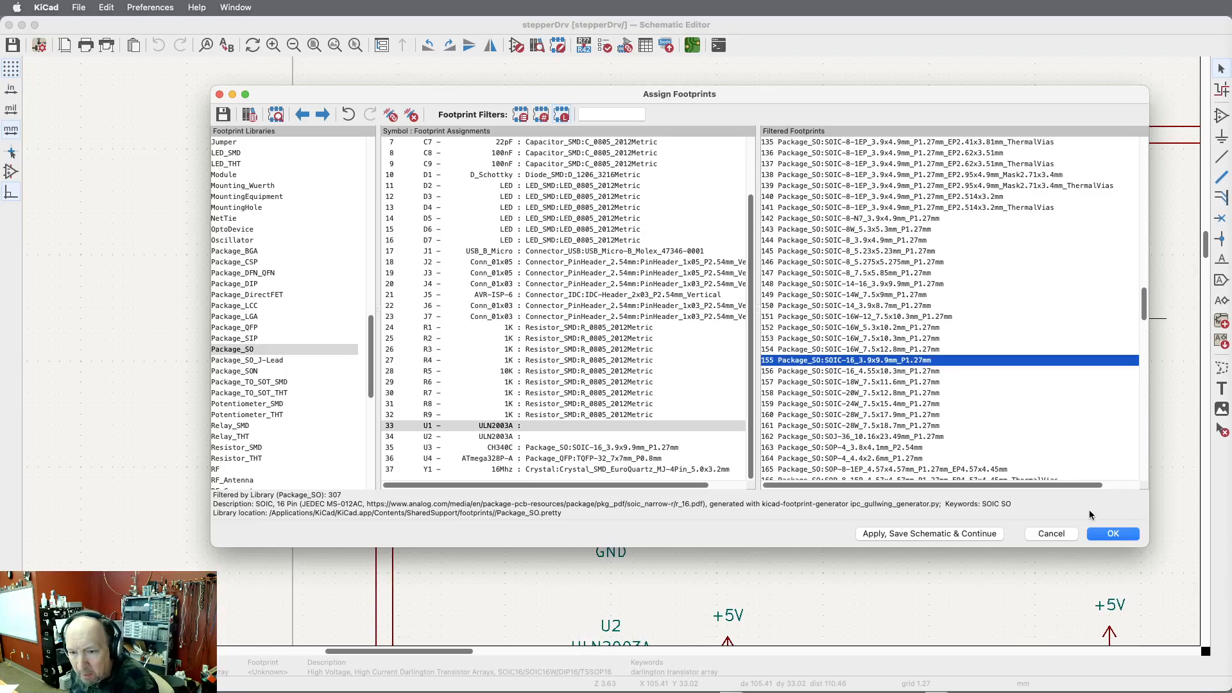
click(1111, 534)
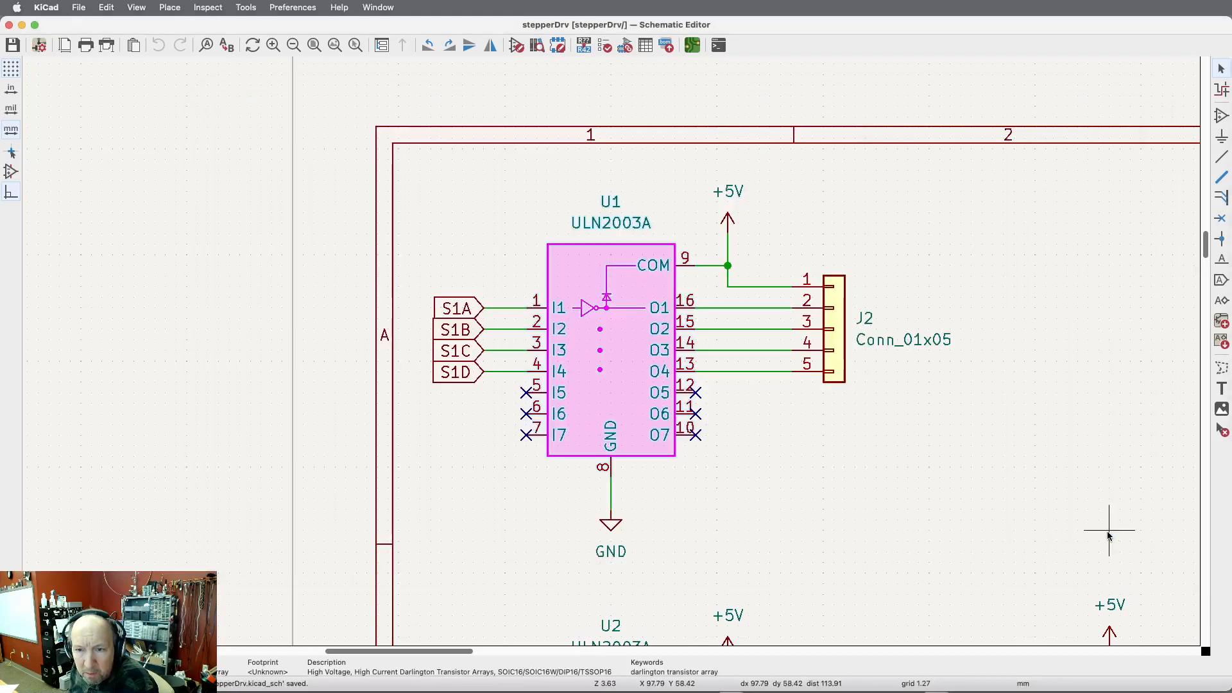
key(super+grave)
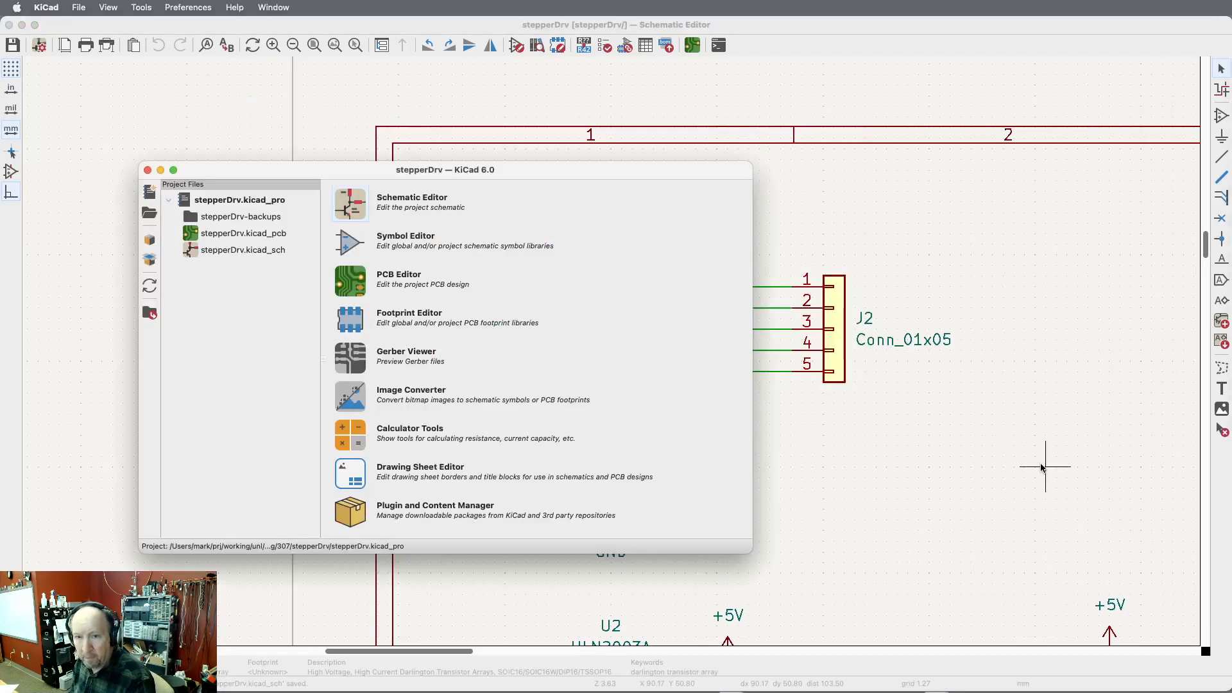
key(super+grave)
key(super+grave)
key(super+grave)
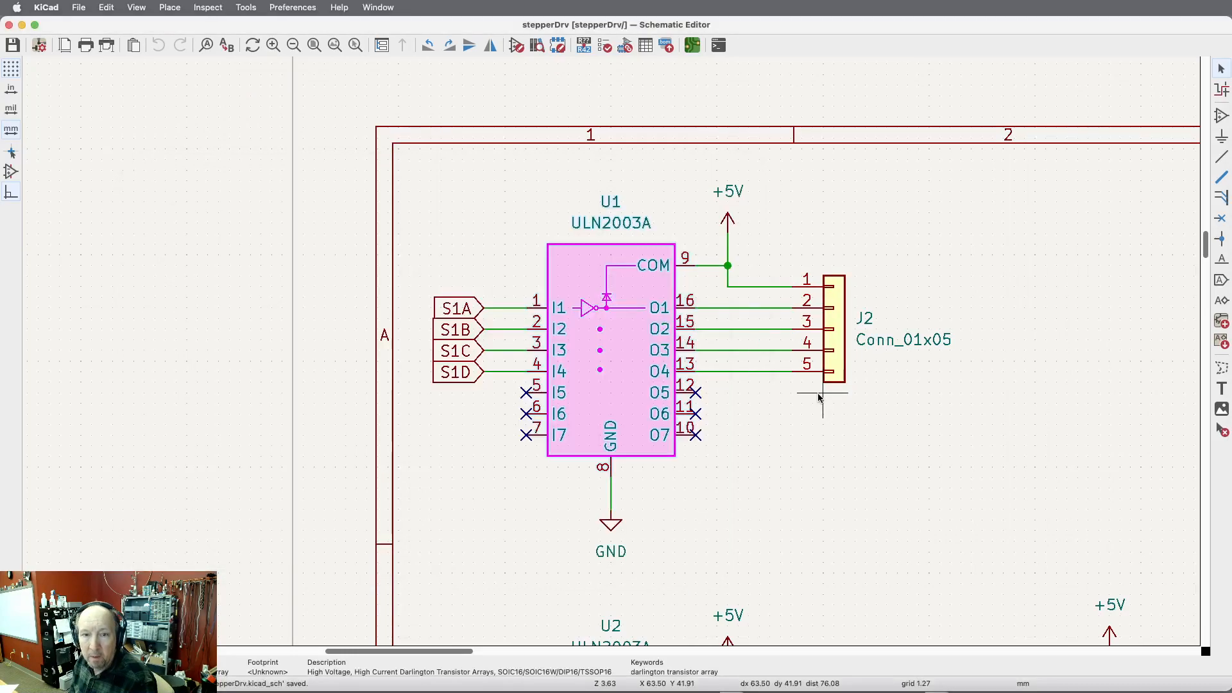
Step: Reopen the footprint assignments and filter the footprints for U1 (ULN2003A) by the Package_SO library
click(625, 47)
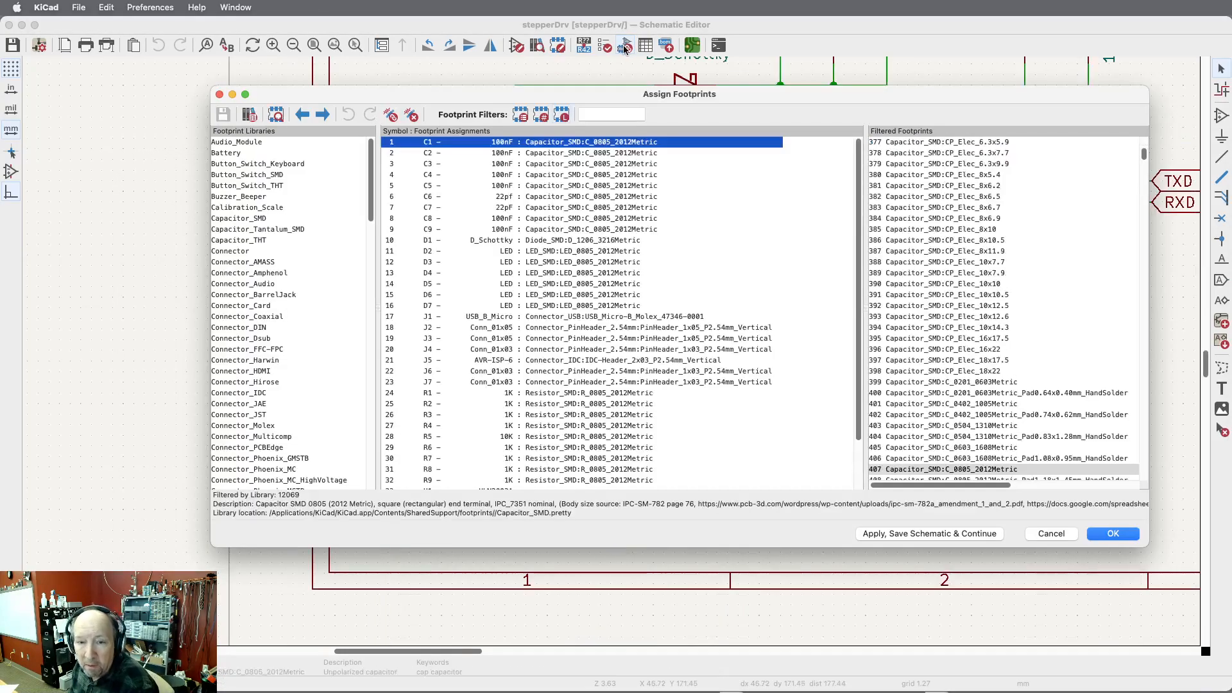
scroll(706, 356, down, 3)
click(605, 442)
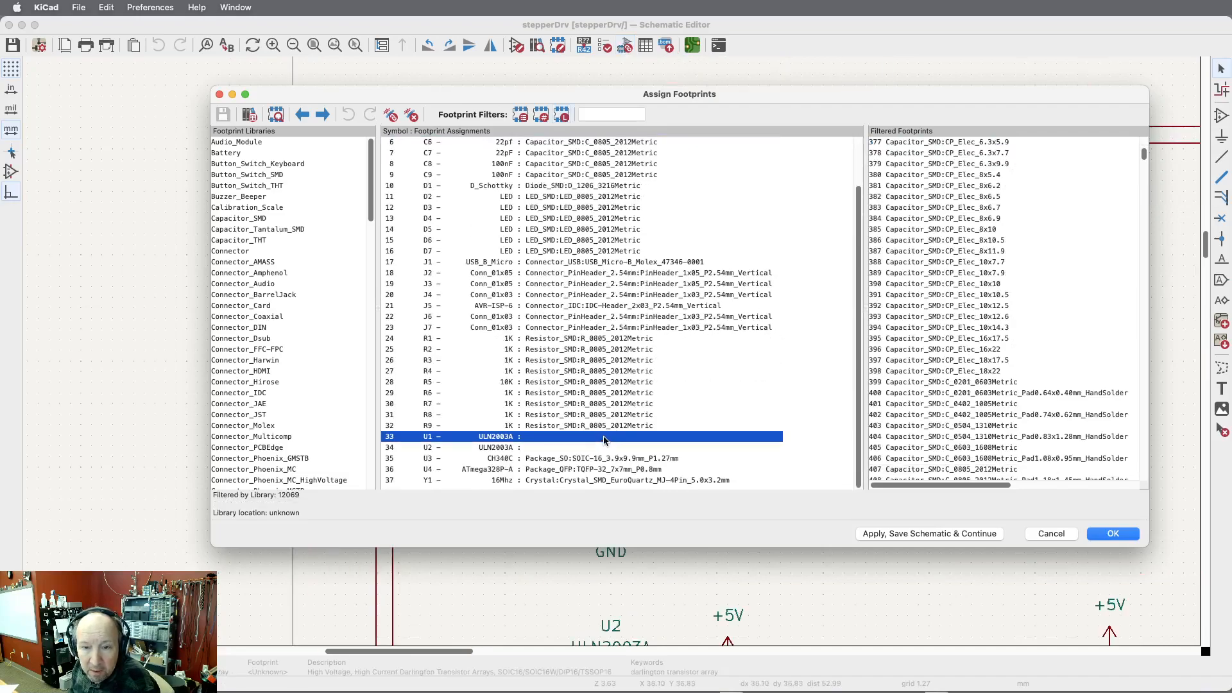
scroll(284, 405, down, 15)
scroll(285, 406, up, 3)
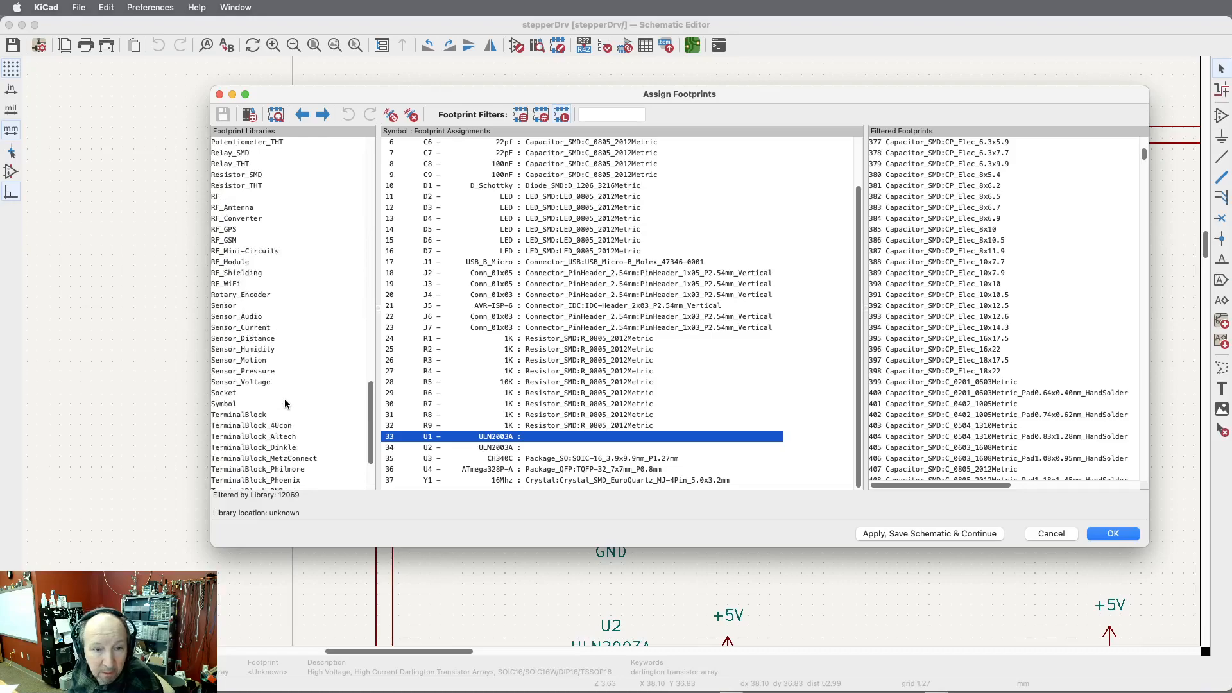
scroll(284, 403, up, 10)
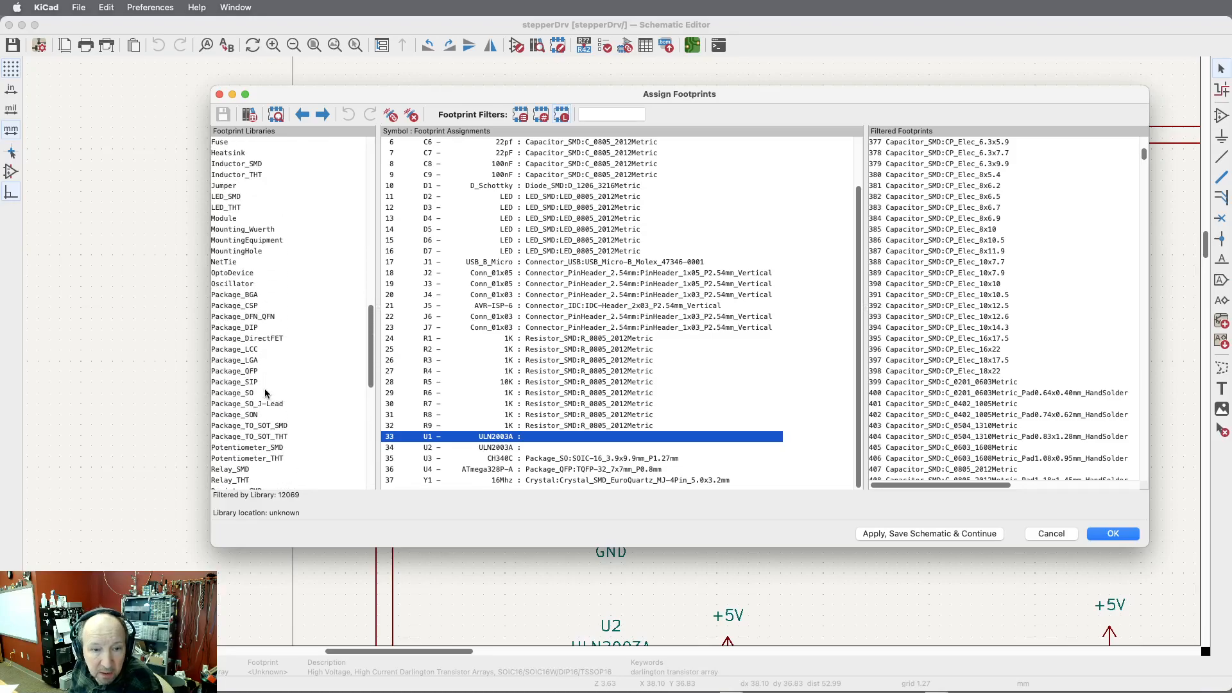
click(250, 394)
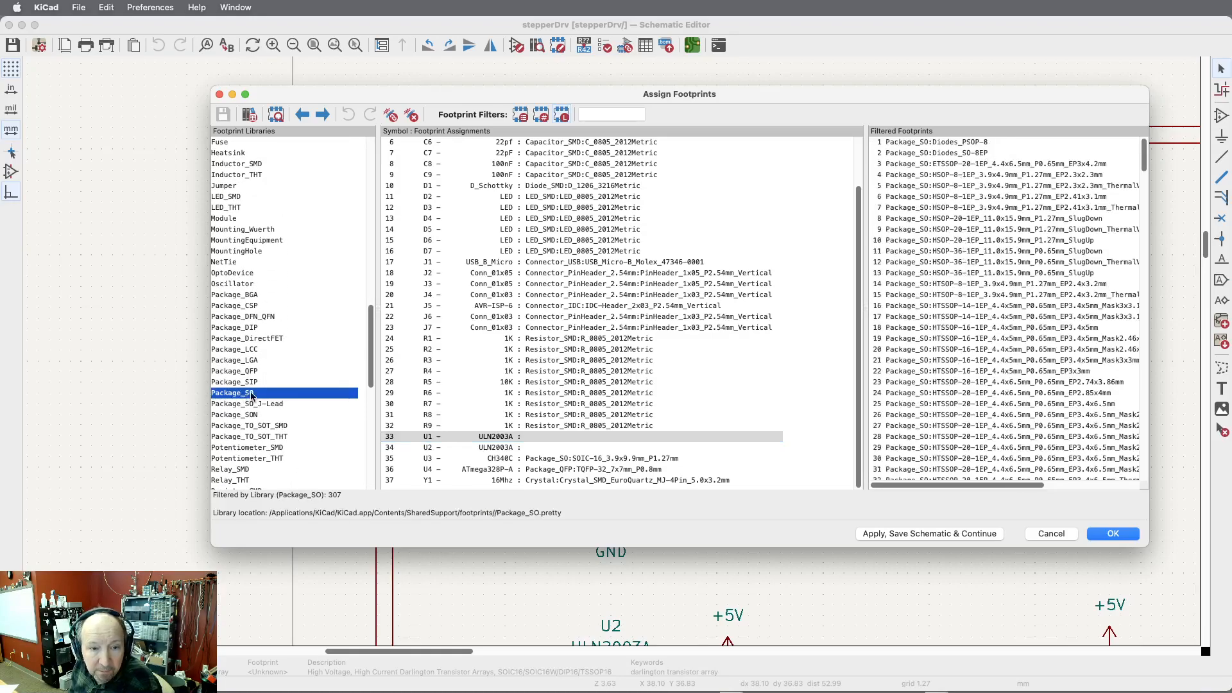
Step: Assign the SOIC-16_3.9x9.9mm_P1.27mm footprint to driver chip U1
scroll(994, 338, down, 20)
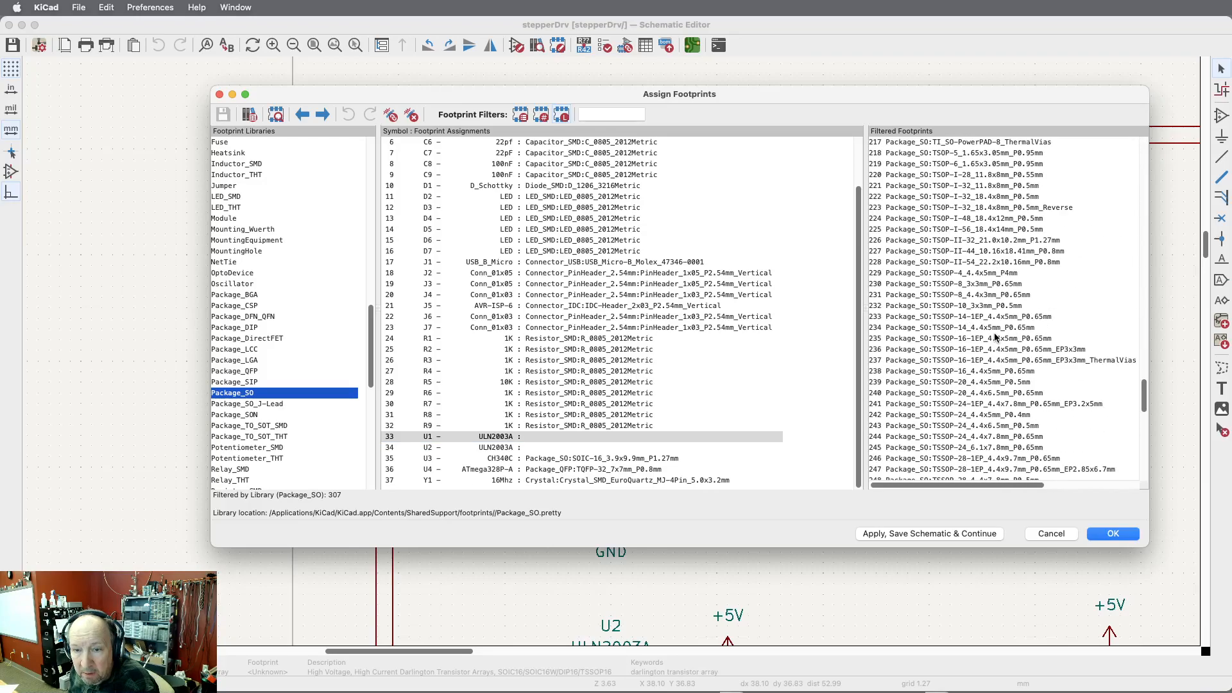
scroll(994, 338, up, 6)
scroll(995, 338, up, 5)
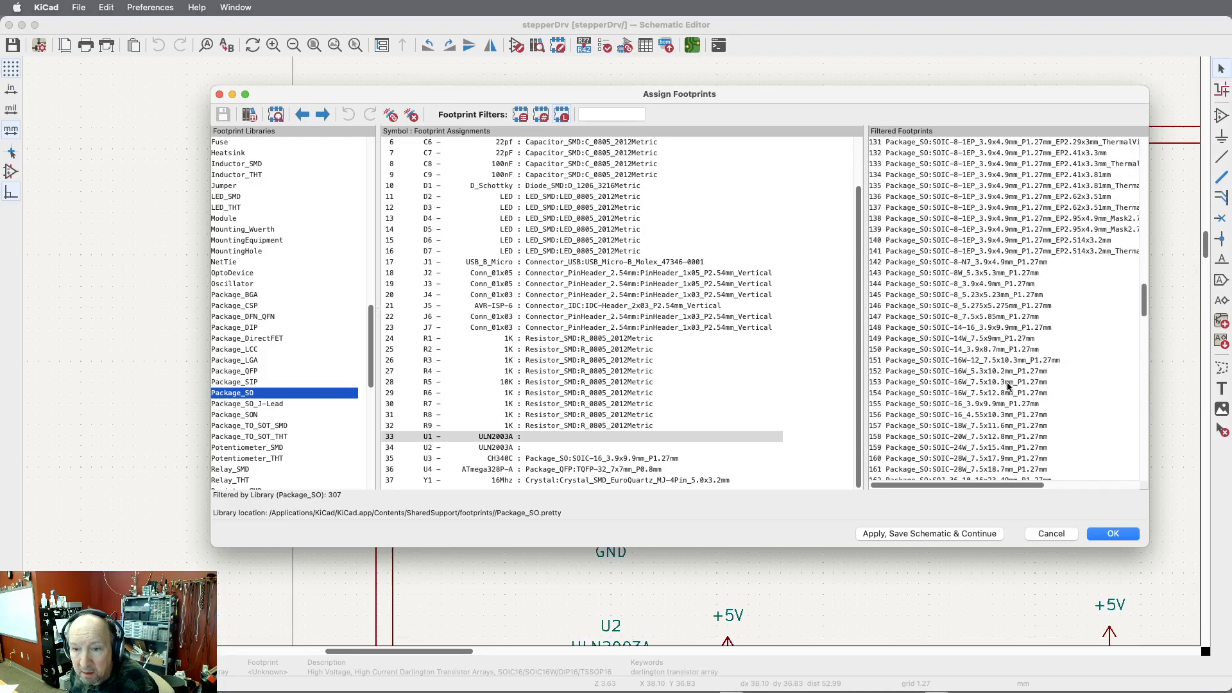
click(999, 403)
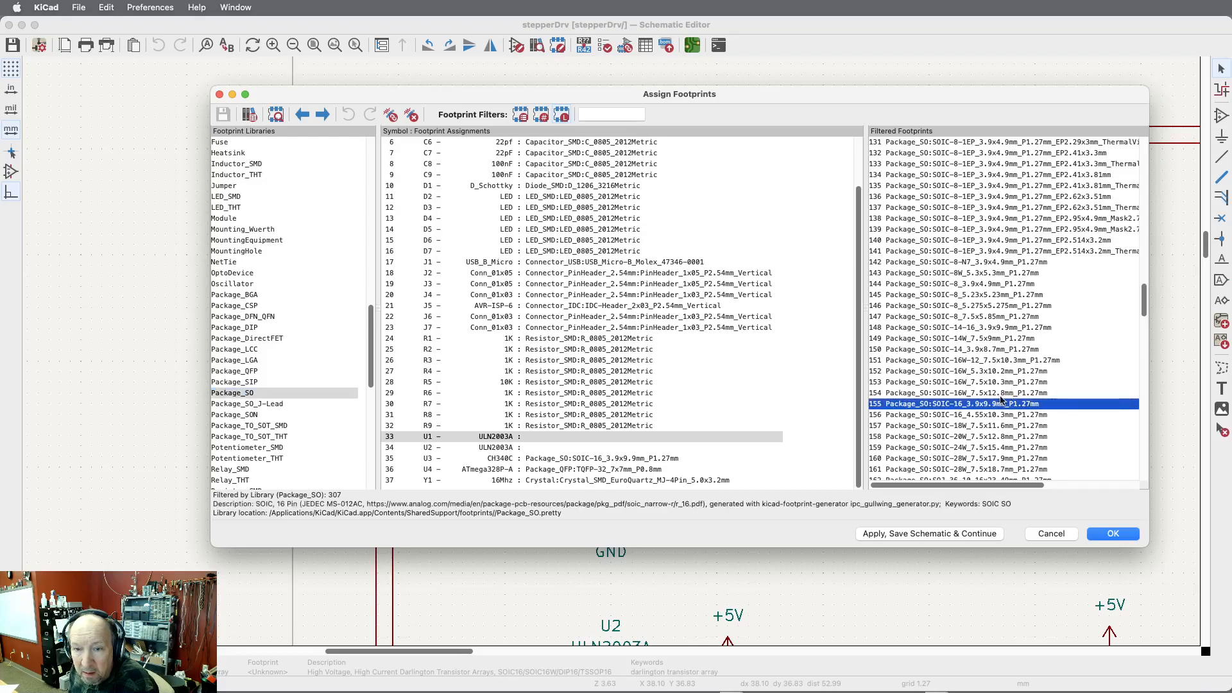
double_click(909, 406)
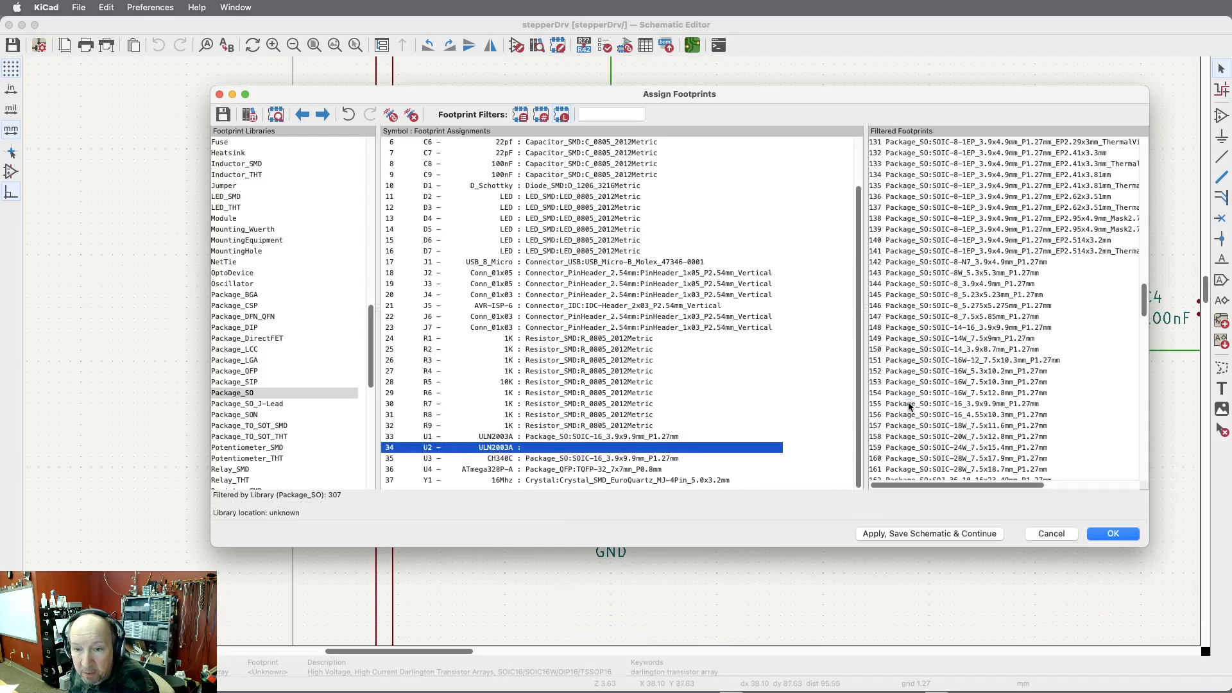
Step: Assign the SOIC-16_3.9x9.9mm_P1.27mm footprint to U2 as well and accept the footprint assignments
click(908, 406)
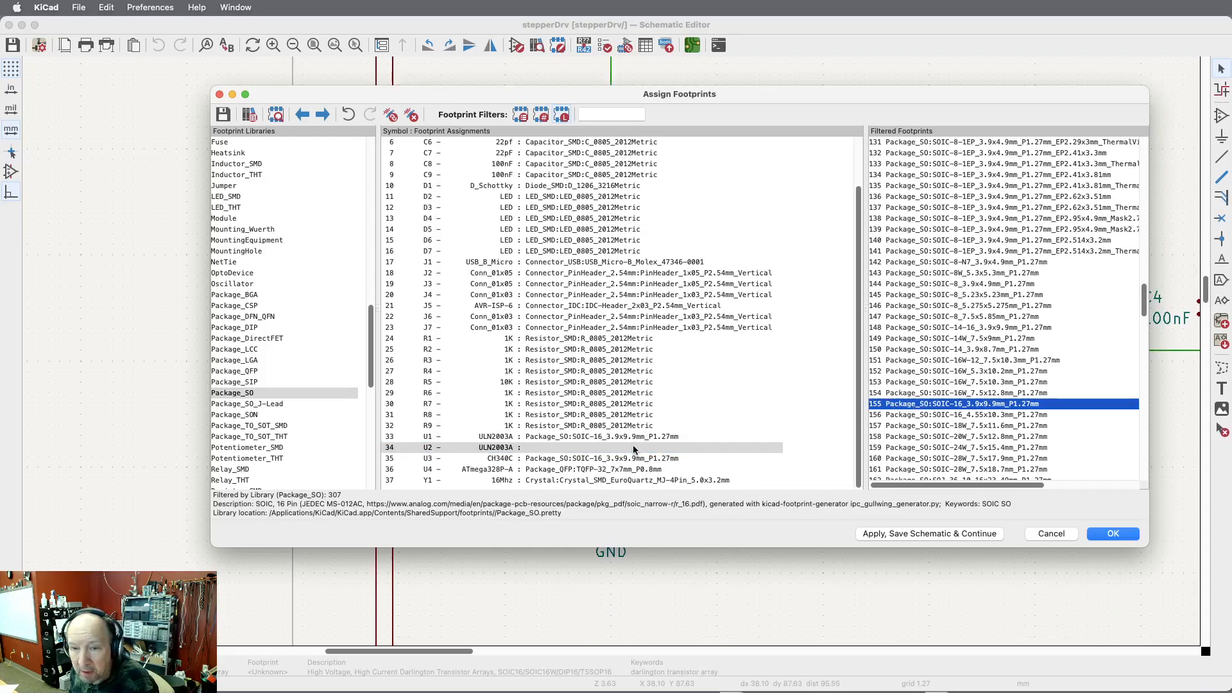
double_click(928, 405)
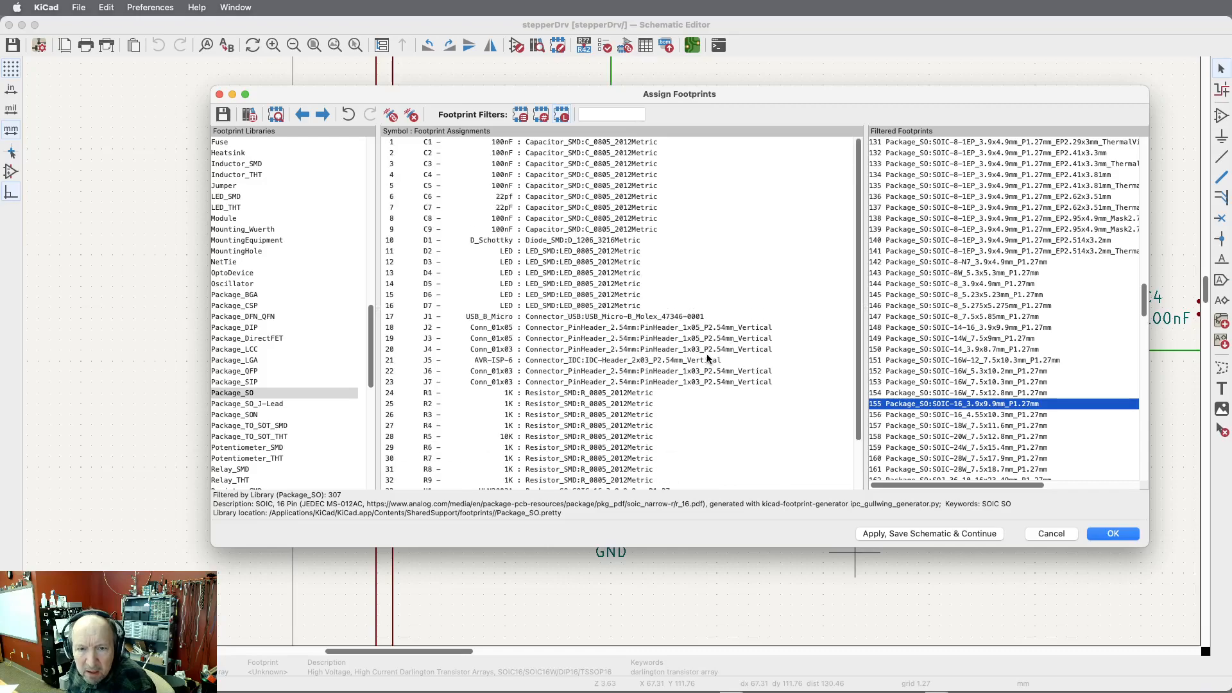
click(1113, 533)
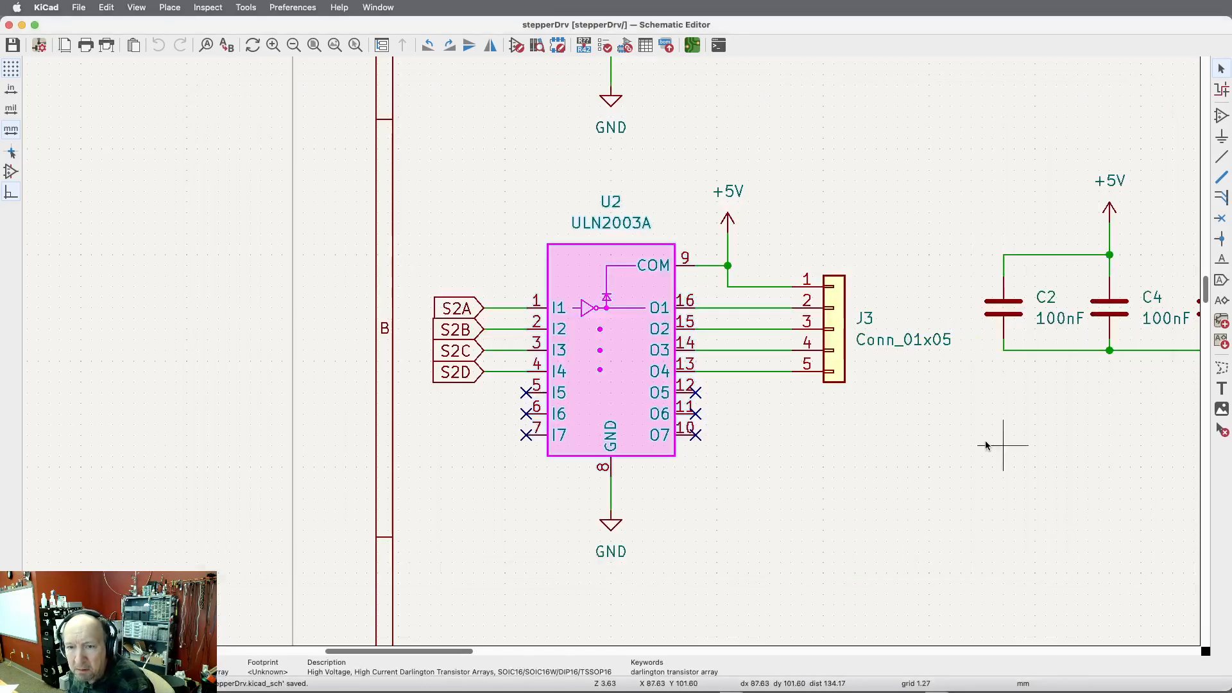
Step: Open the stepperDrv board in the PCB Editor and fit its window to the screen
click(314, 45)
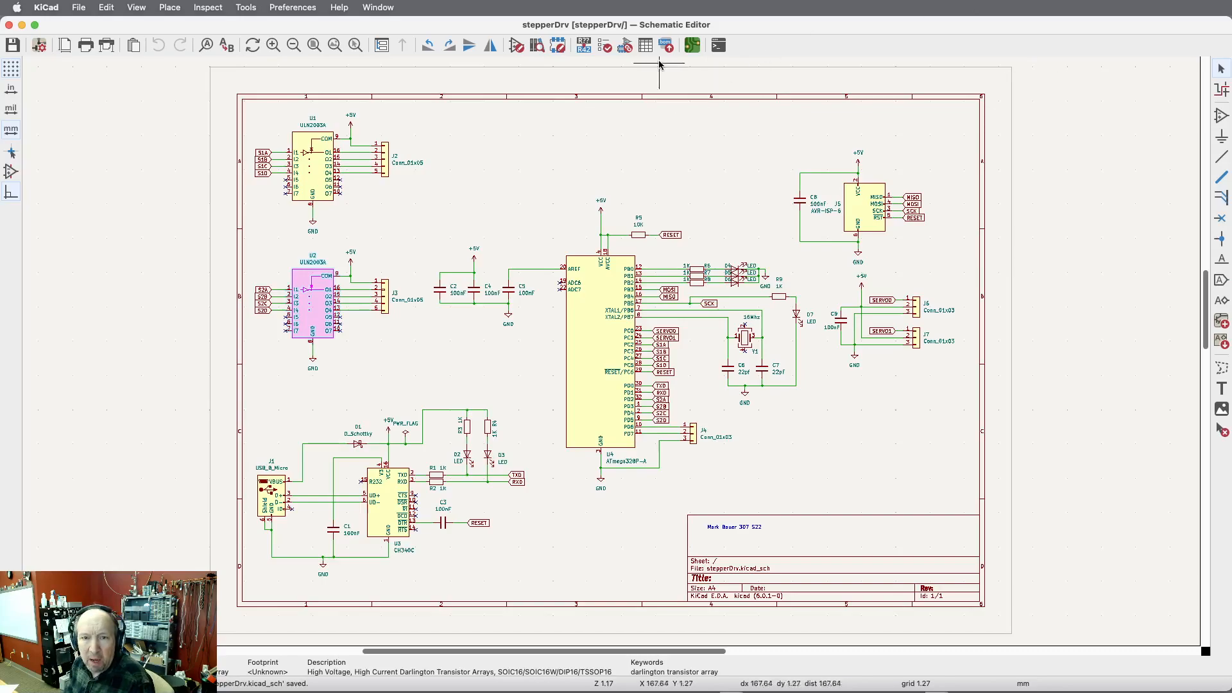
click(691, 52)
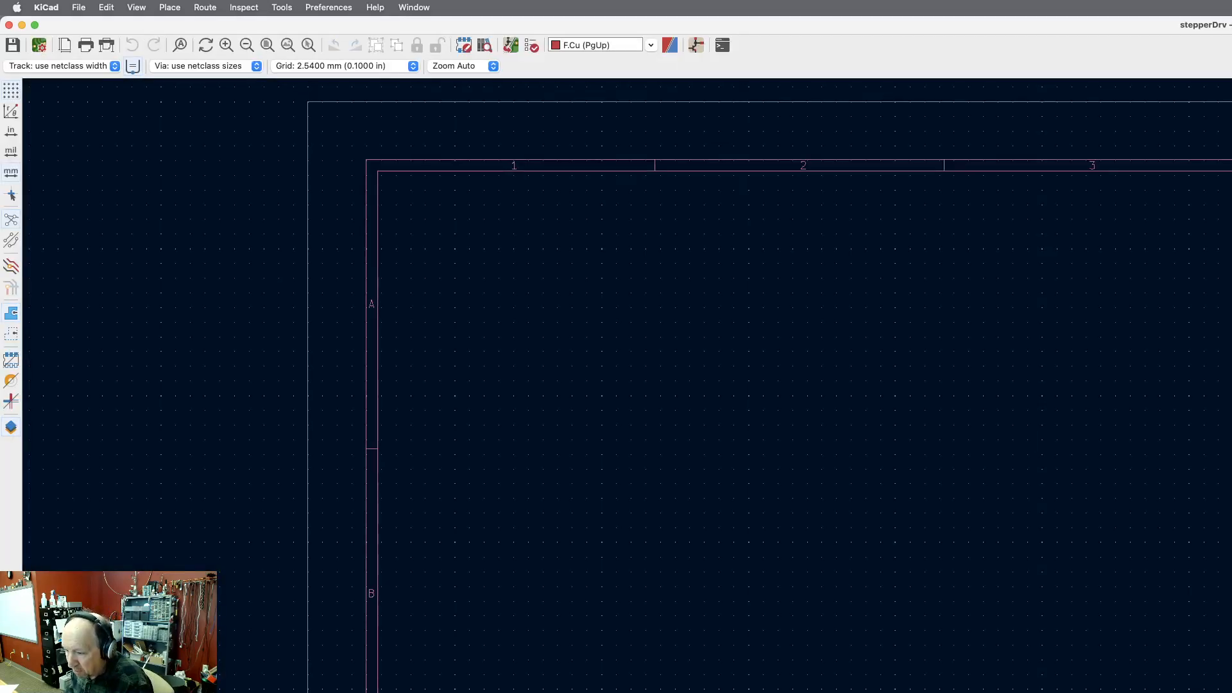
click(4, 14)
click(210, 21)
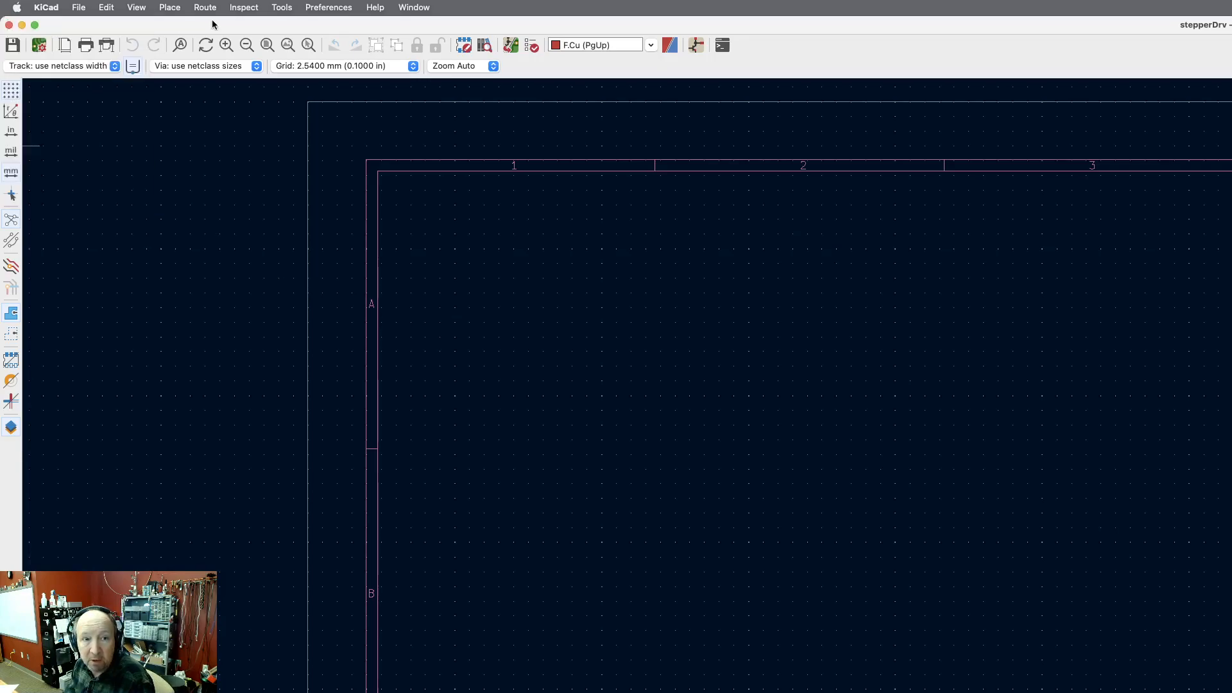
click(9, 25)
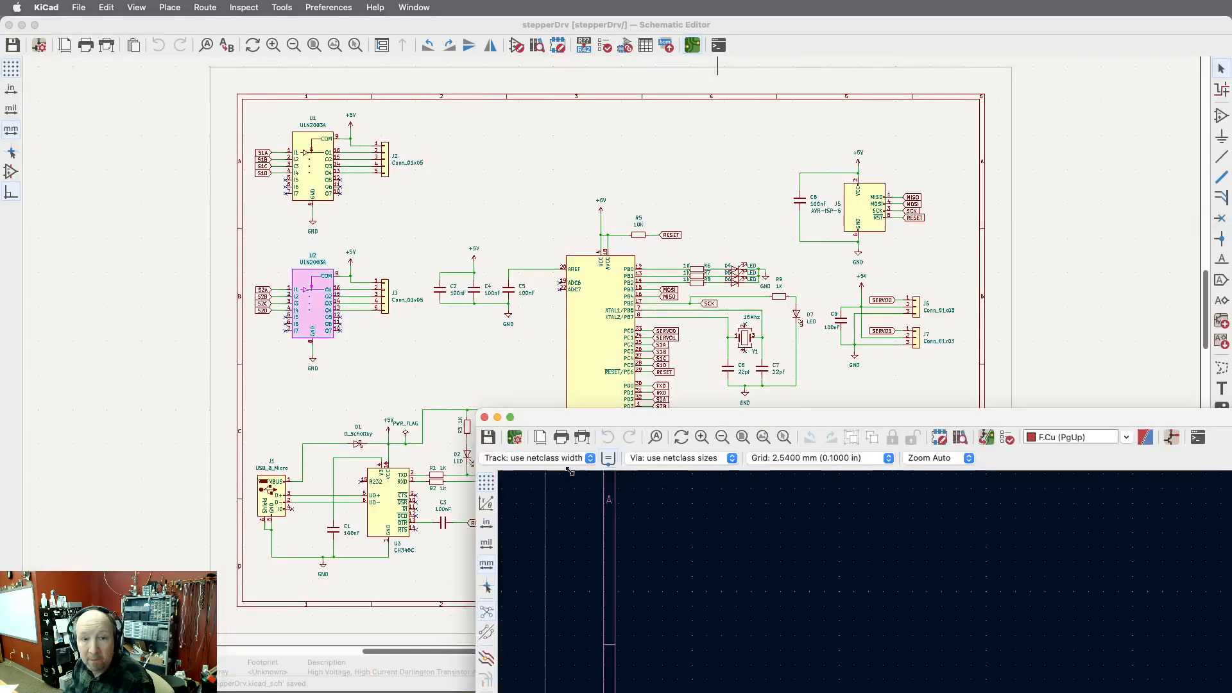
click(692, 45)
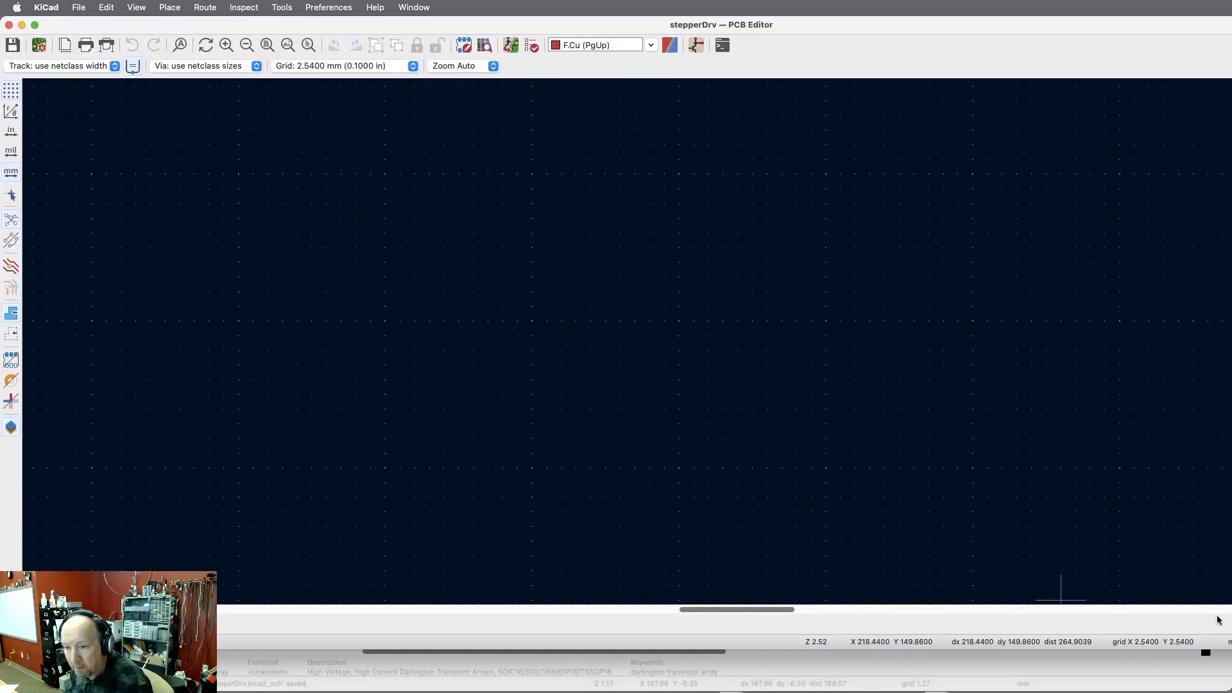
drag(1231, 644, 1231, 686)
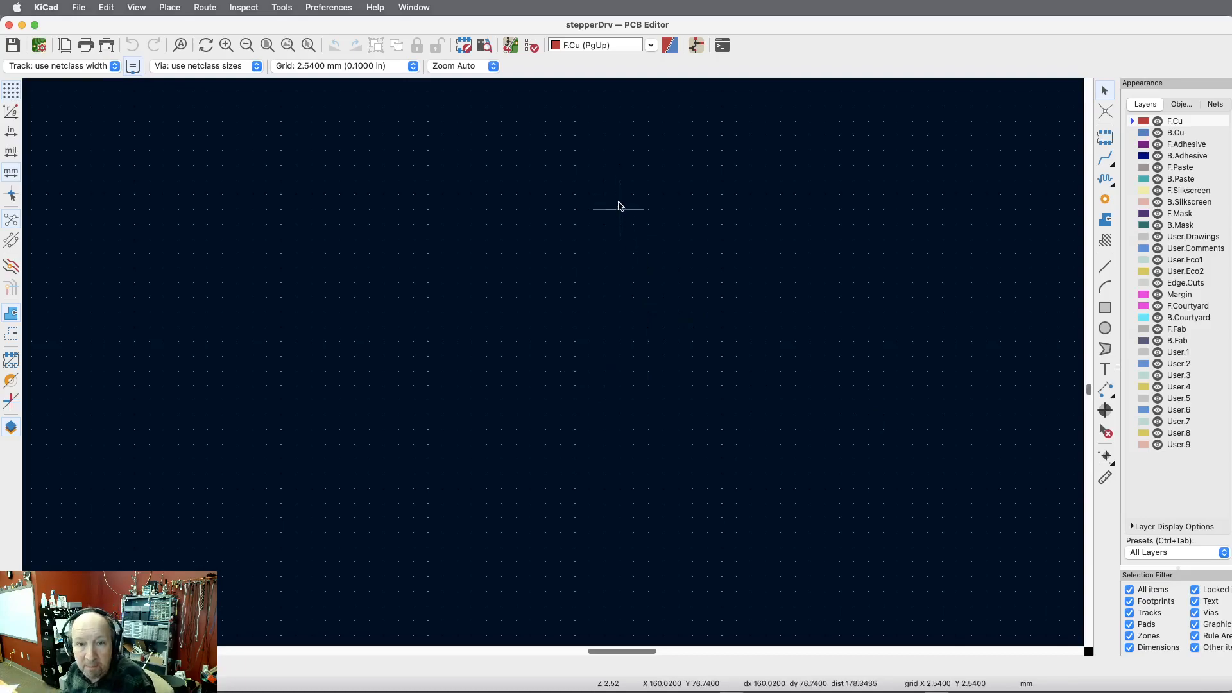
Step: Review the pending schematic changes and update the PCB from the schematic, replacing footprints with those specified there
click(510, 45)
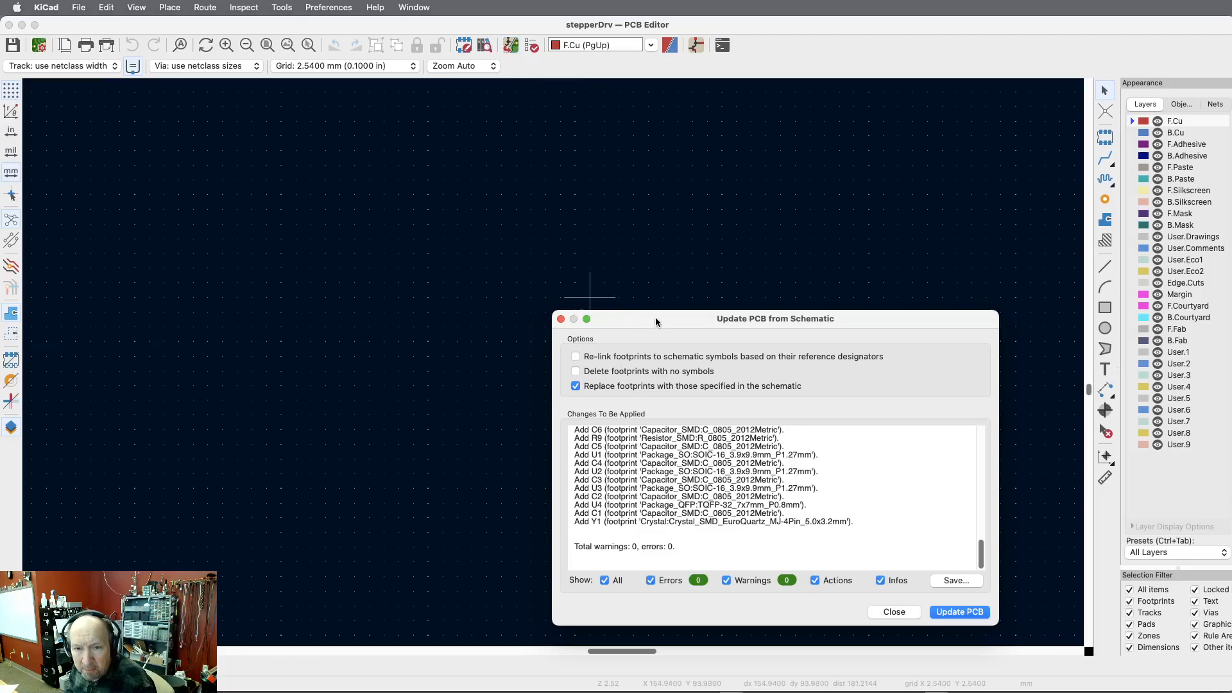
drag(657, 320, 542, 138)
scroll(504, 293, up, 10)
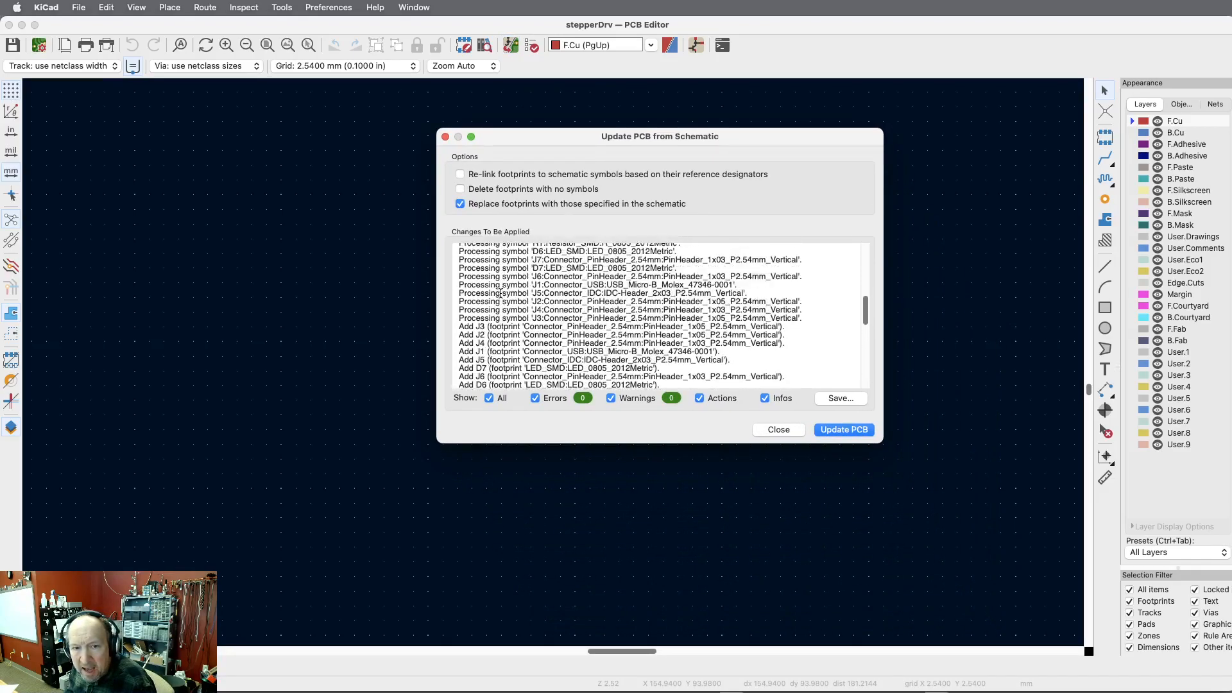
scroll(501, 294, down, 10)
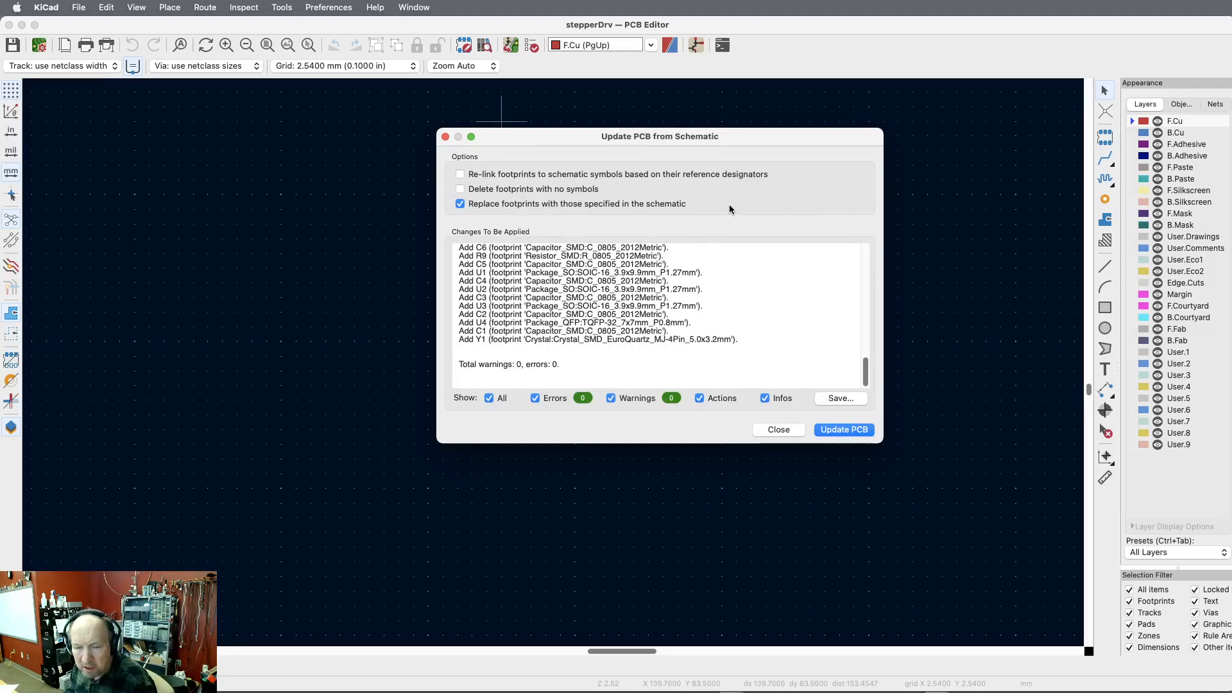
click(845, 429)
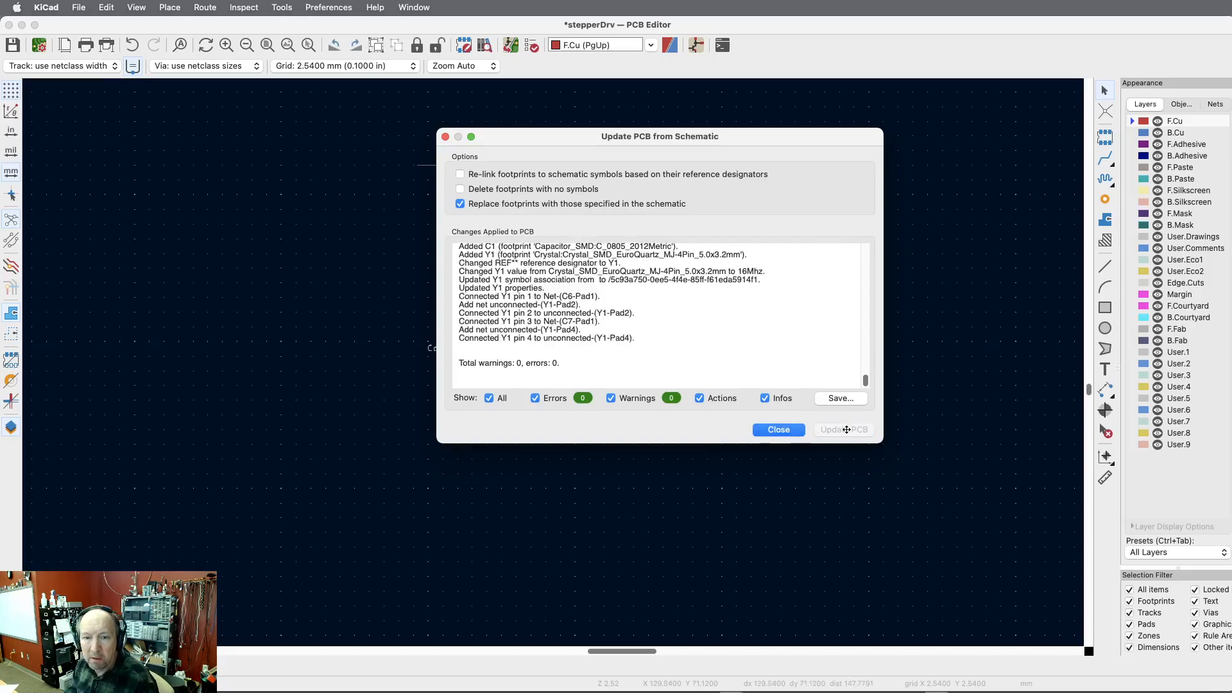
Step: Place the imported group of footprints in the middle of the drawing sheet and save the board
click(758, 431)
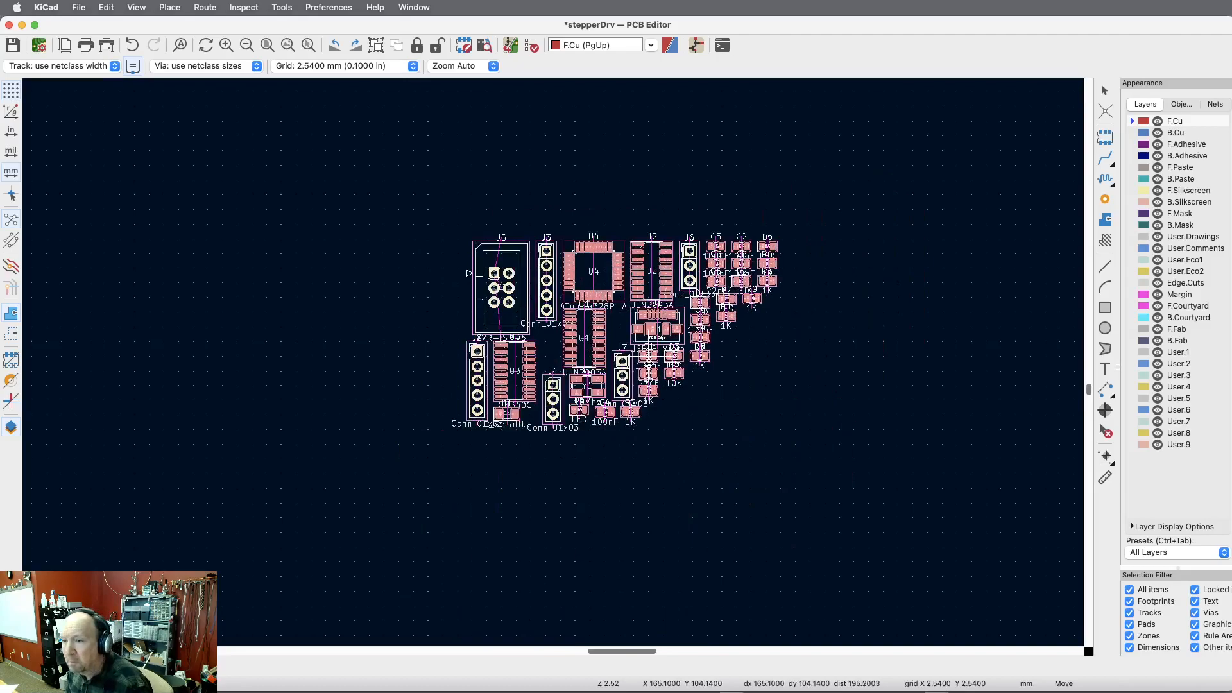
click(710, 360)
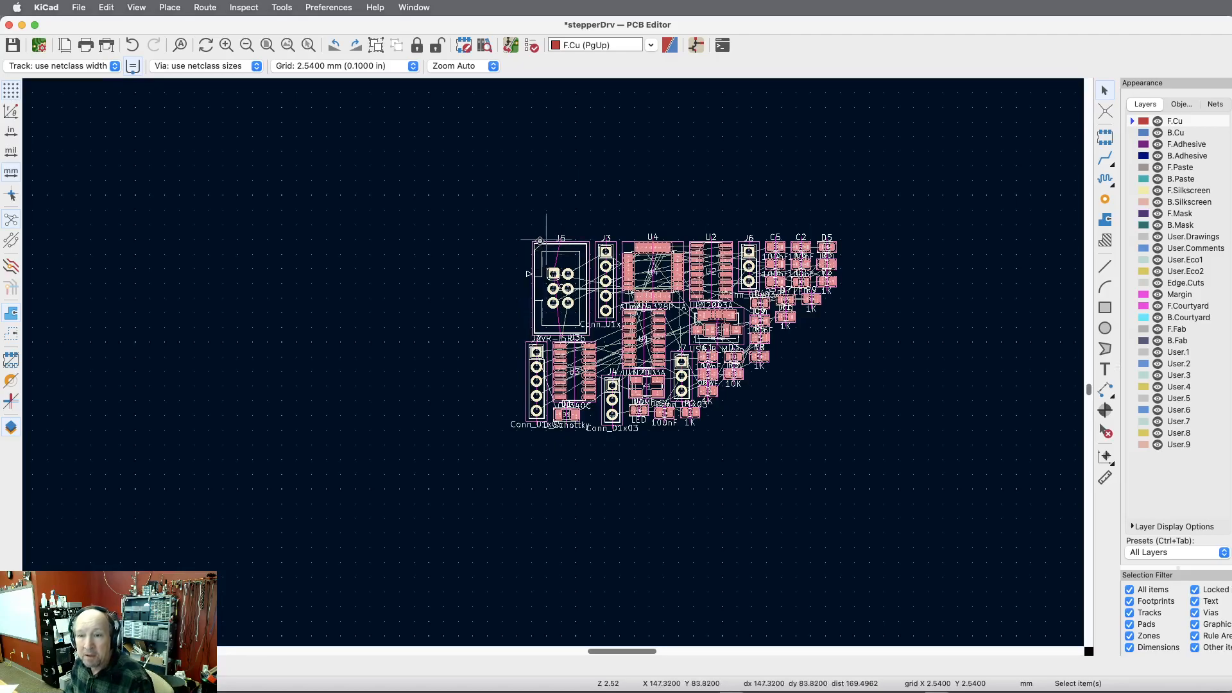
click(12, 46)
Step: Switch back to the Schematic Editor and review the footprint assignments of all components
key(super+grave)
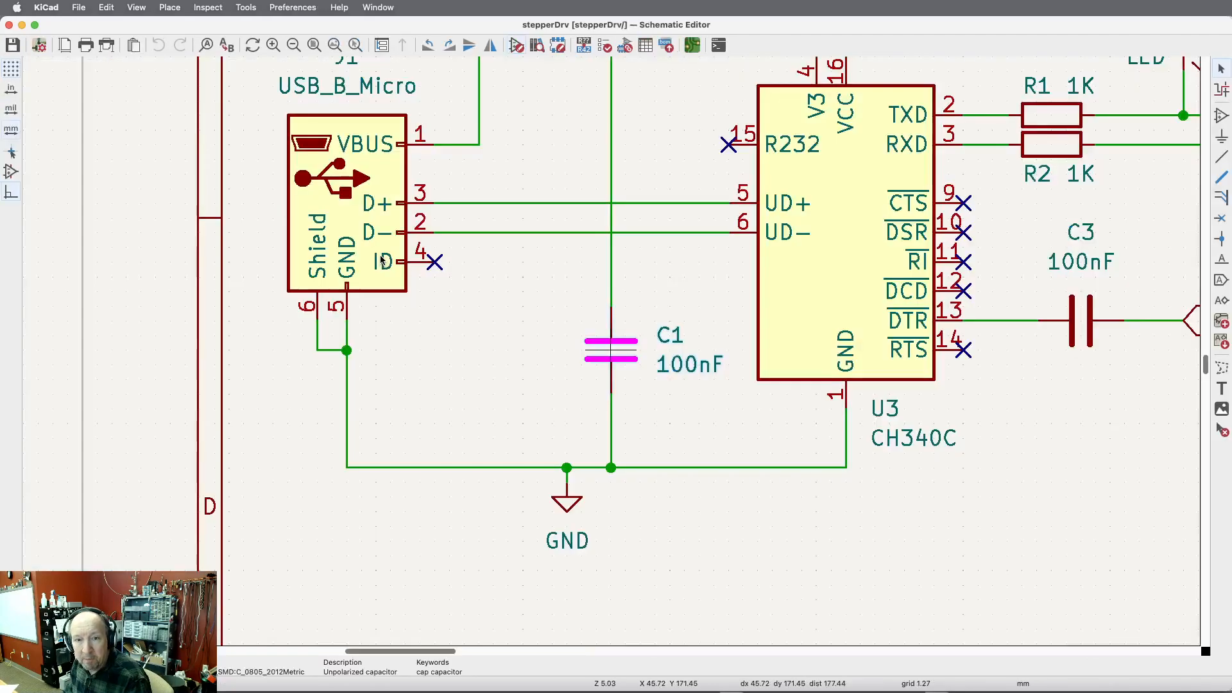
scroll(668, 411, down, 2)
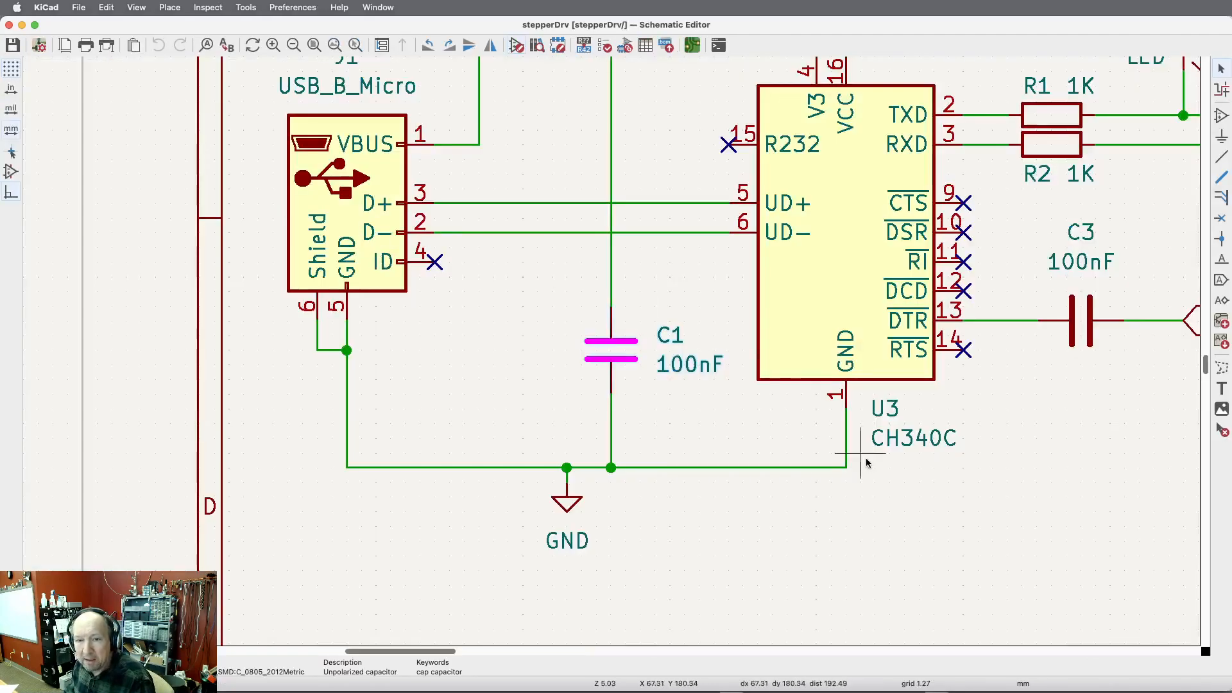
scroll(667, 410, down, 3)
scroll(667, 414, down, 1)
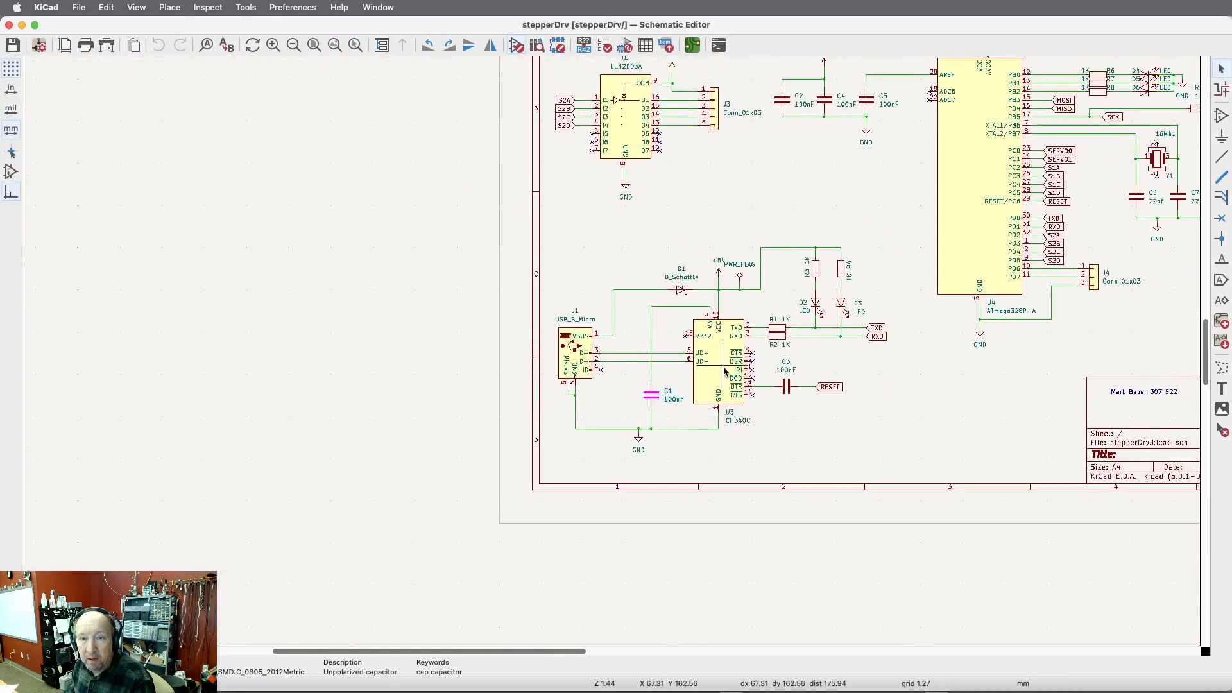
click(625, 47)
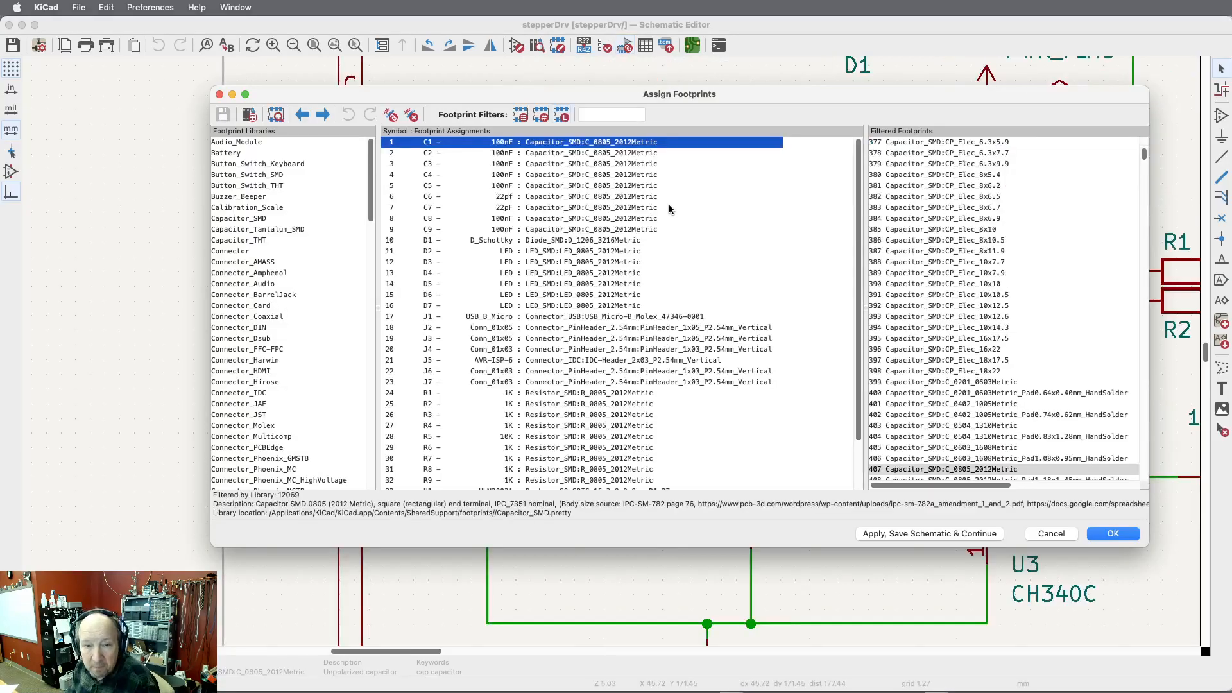
scroll(668, 205, down, 3)
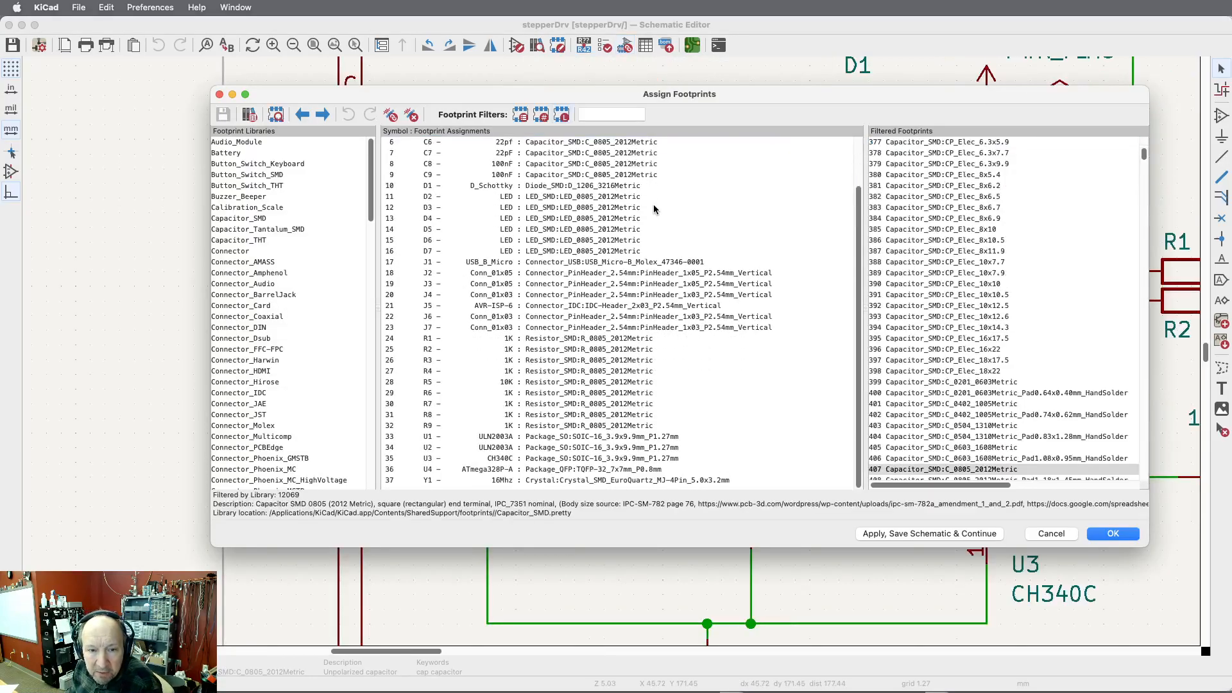
scroll(498, 401, up, 3)
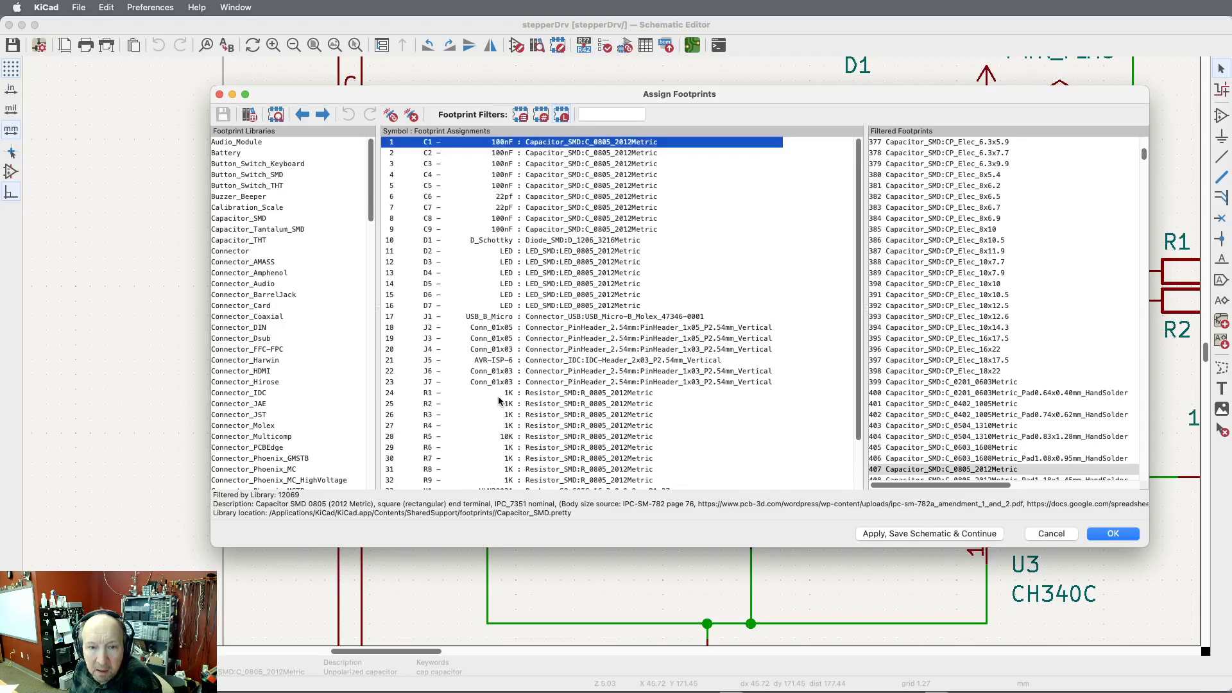
Step: Assign the footprint Connector_PinHeader_2.54mm:PinHeader_2x03_P2.54mm_Vertical to the AVR-ISP-6 connector J5 and accept the footprint assignments
click(490, 361)
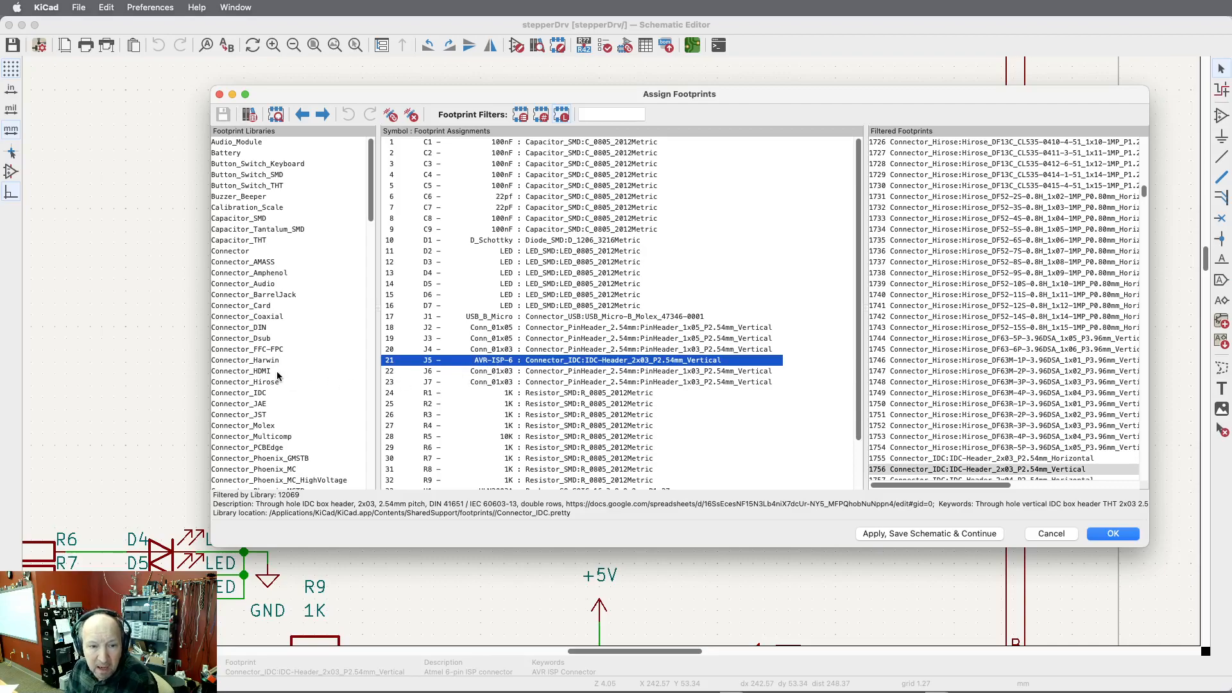
scroll(272, 372, down, 4)
scroll(265, 370, down, 1)
click(269, 404)
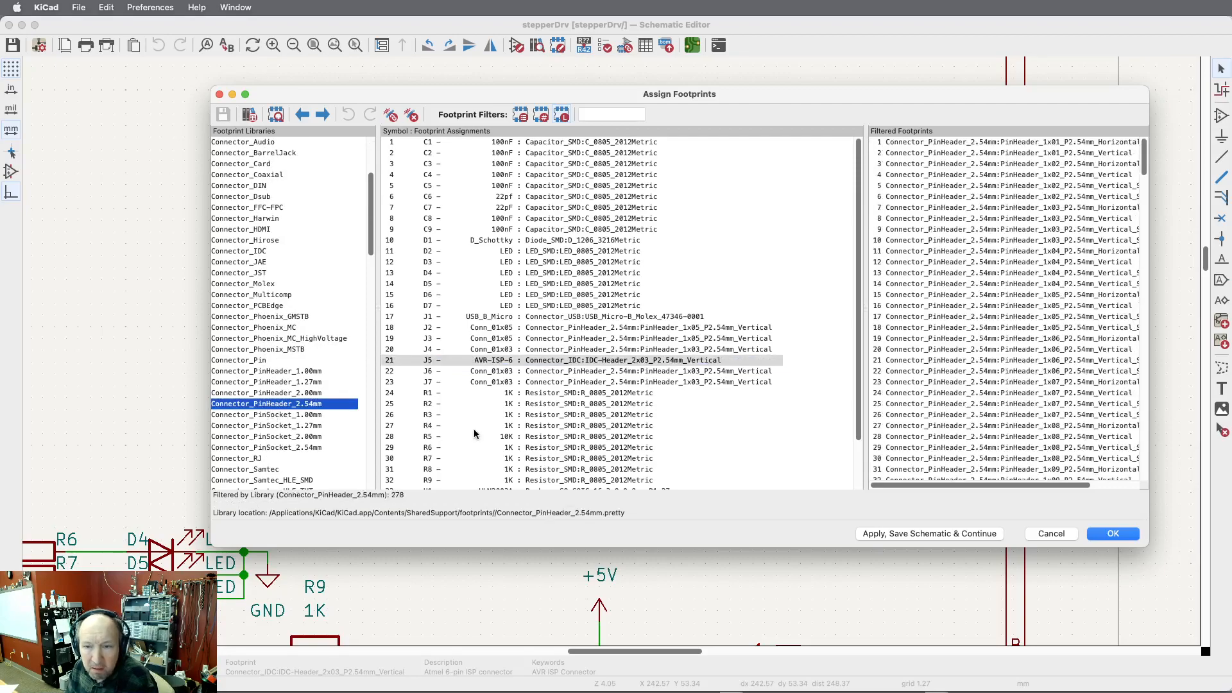
scroll(1047, 383, down, 20)
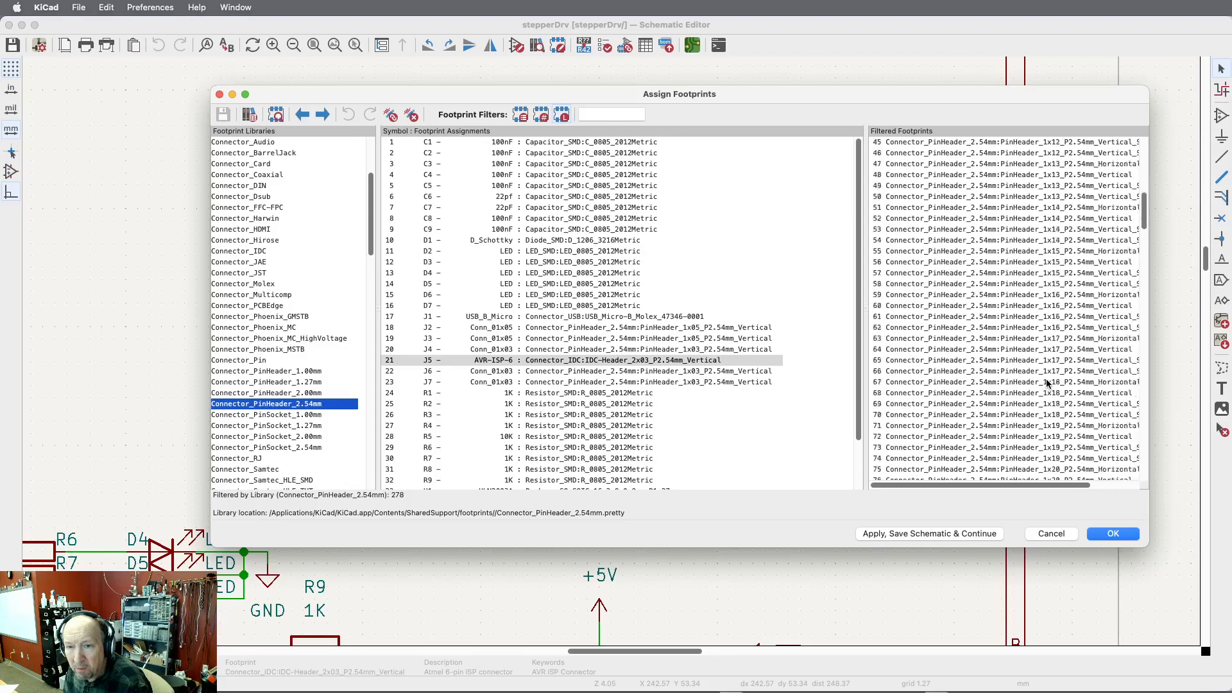
scroll(1046, 383, up, 8)
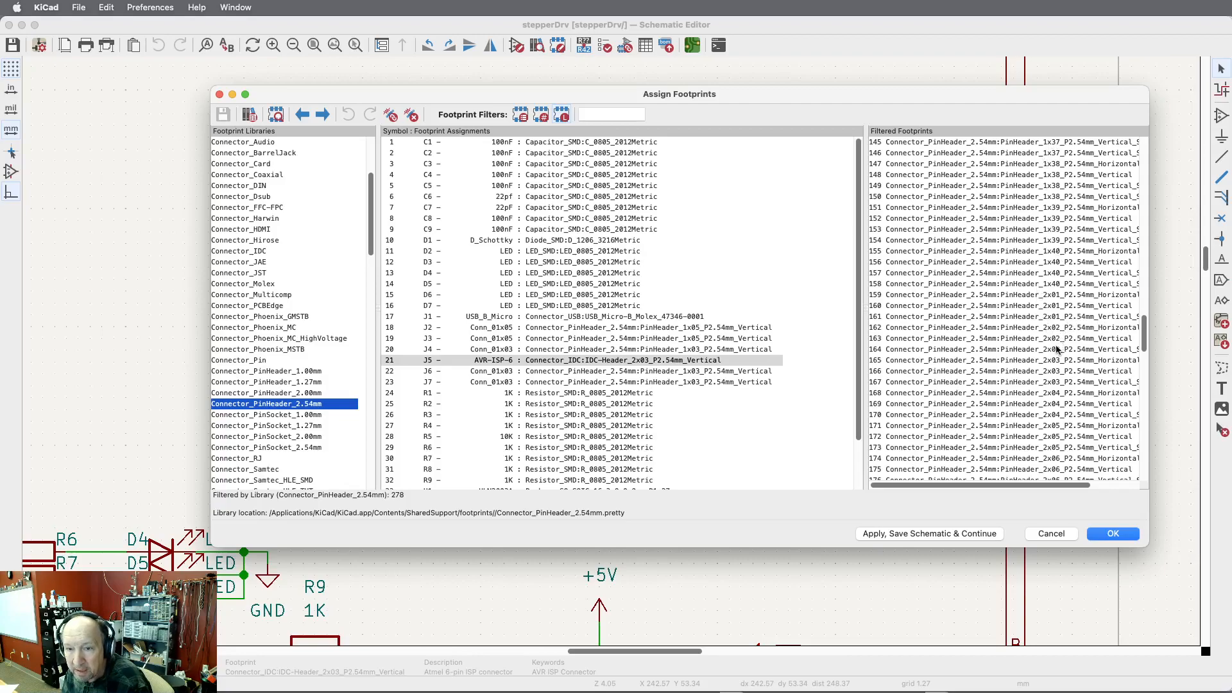
click(1057, 372)
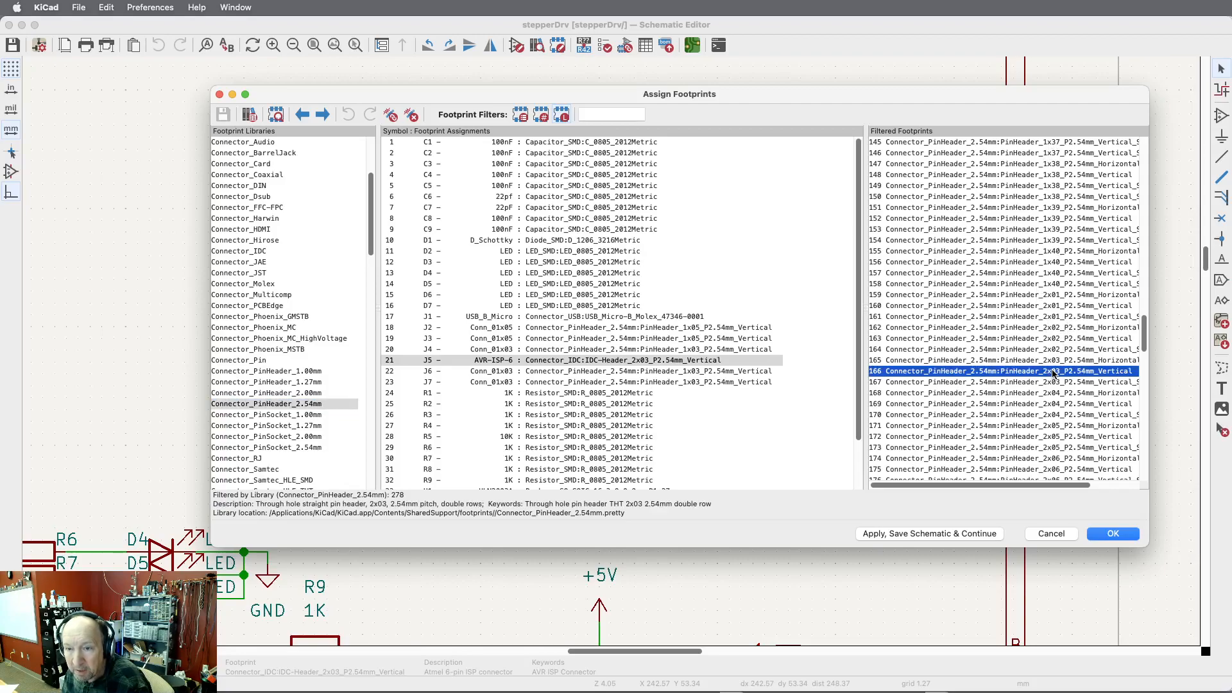
drag(865, 357, 821, 358)
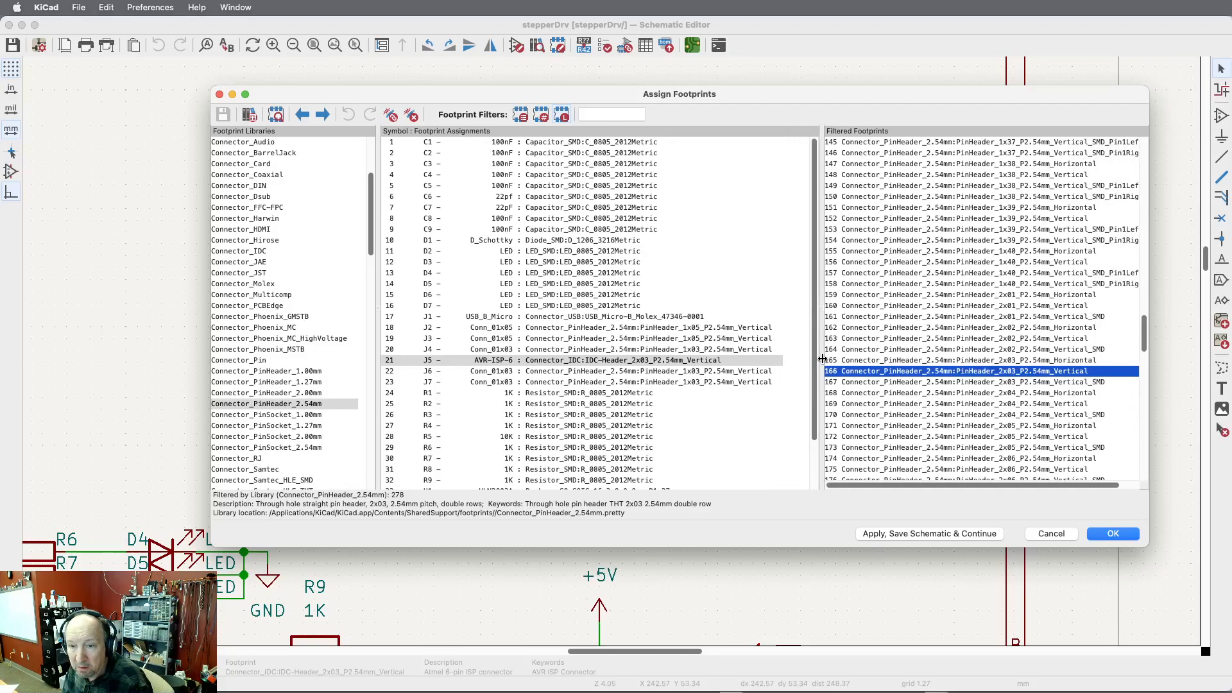
double_click(994, 372)
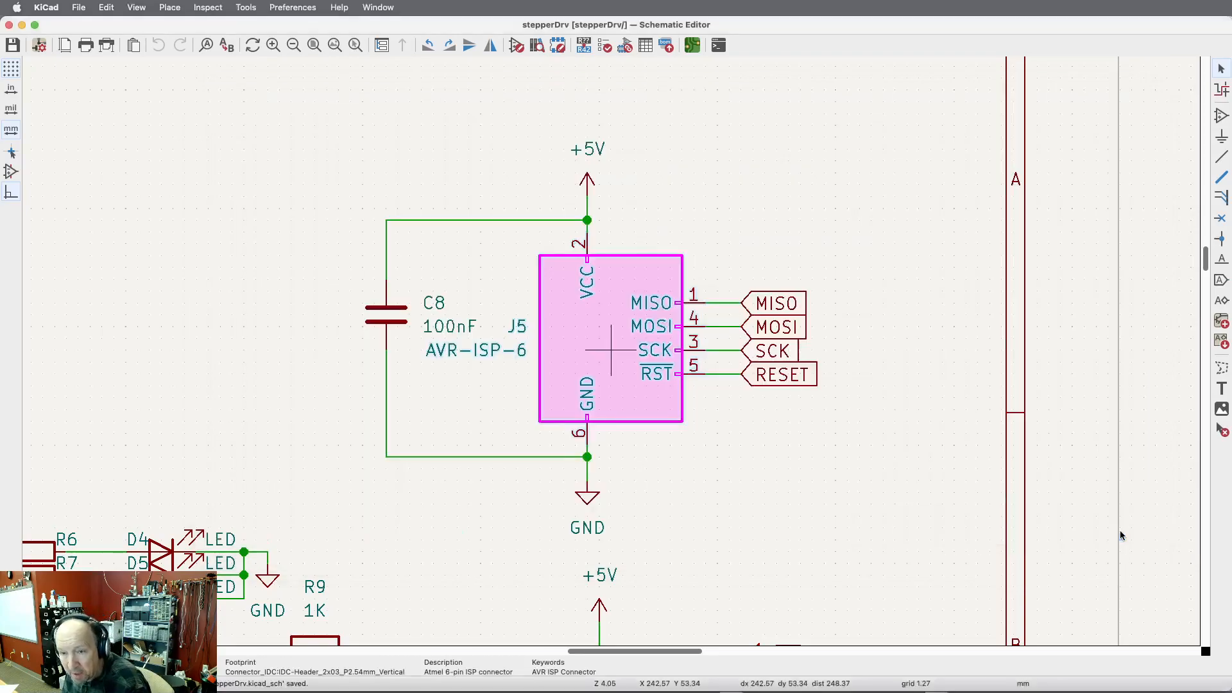
click(1114, 534)
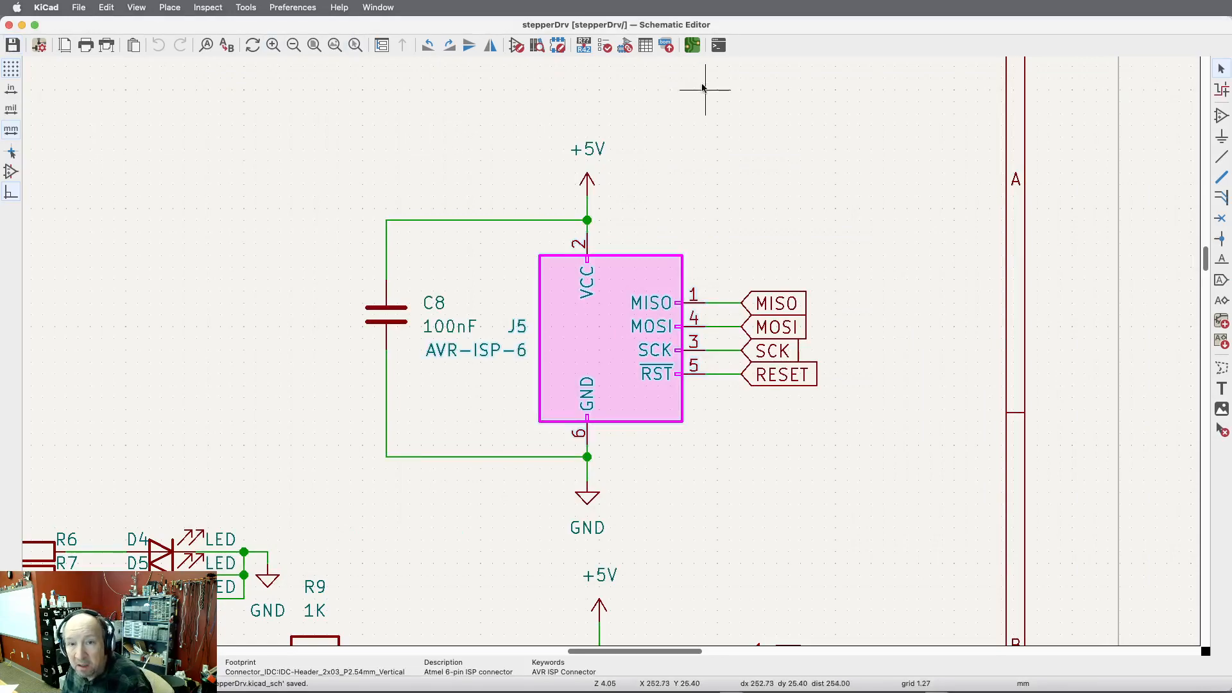
Step: Switch to the PCB Editor and update the board from the schematic, replacing footprints with those specified there
click(692, 45)
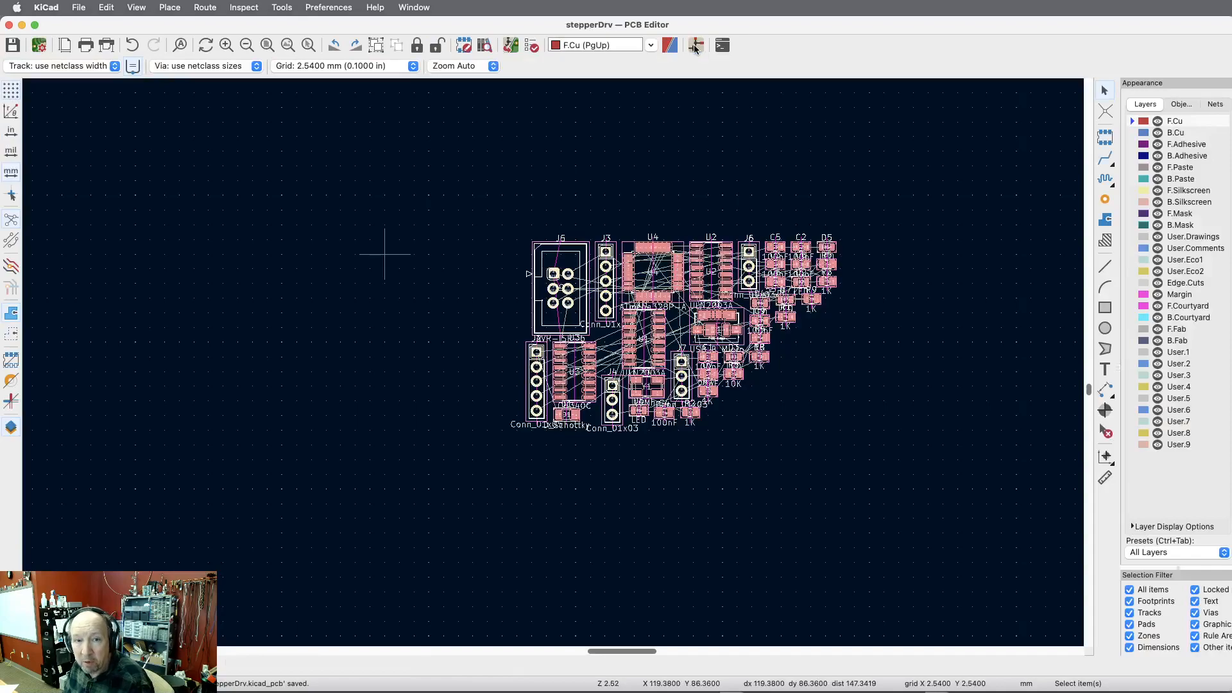
click(510, 45)
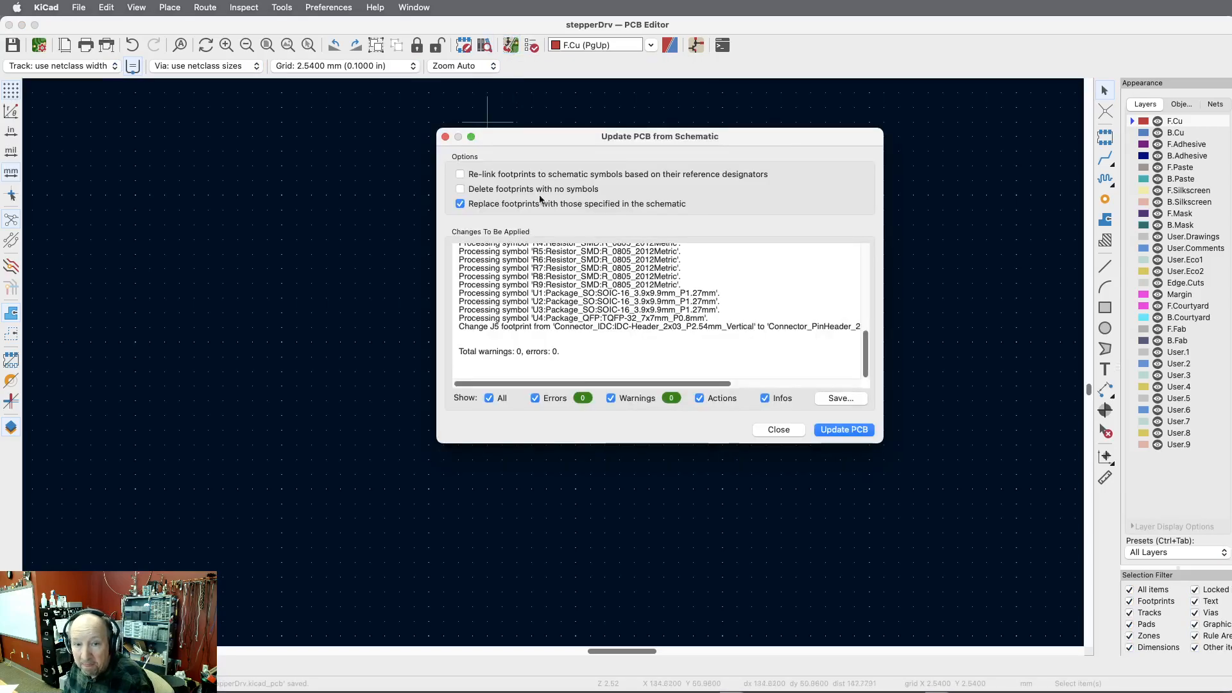
click(843, 430)
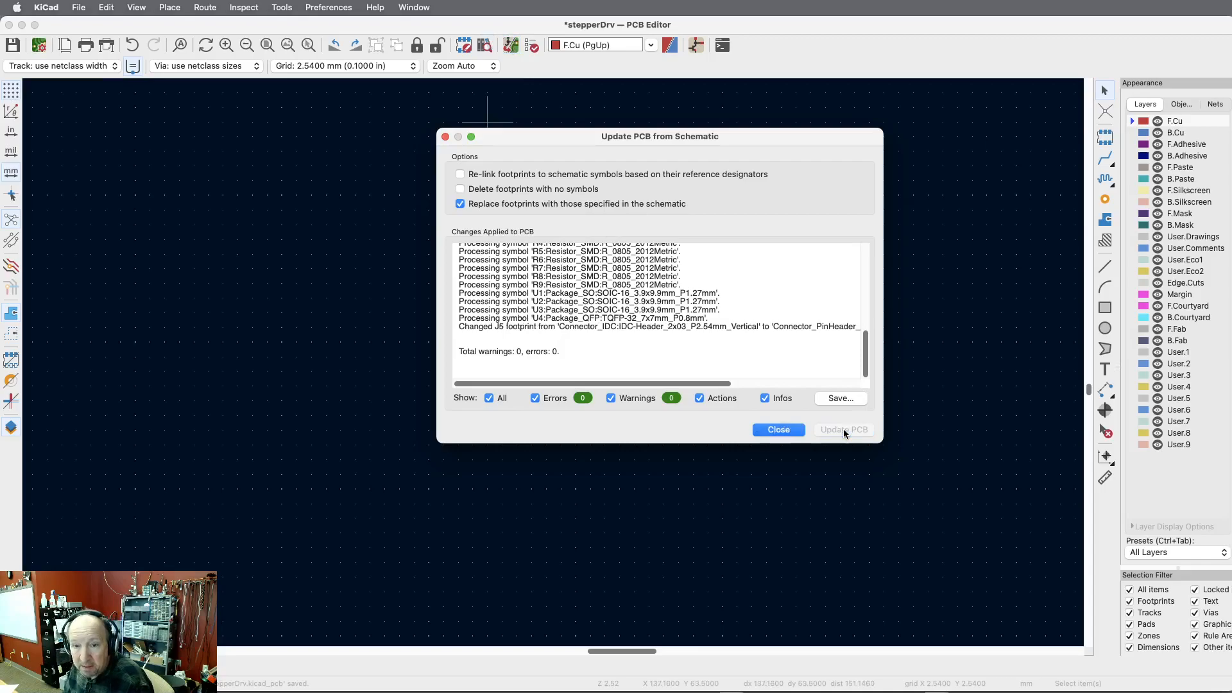
click(778, 429)
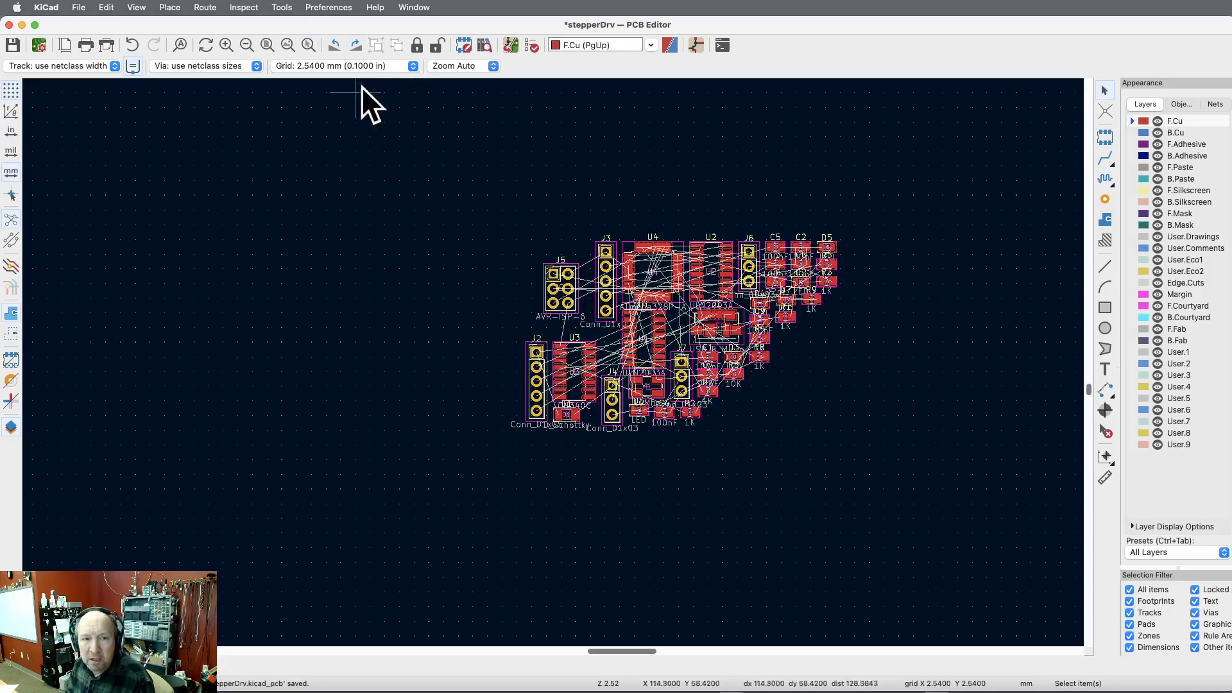
Step: With a 25.4 mm grid, draw the board outline's lower and left edges on Edge.Cuts, each 50.8 mm long
click(326, 65)
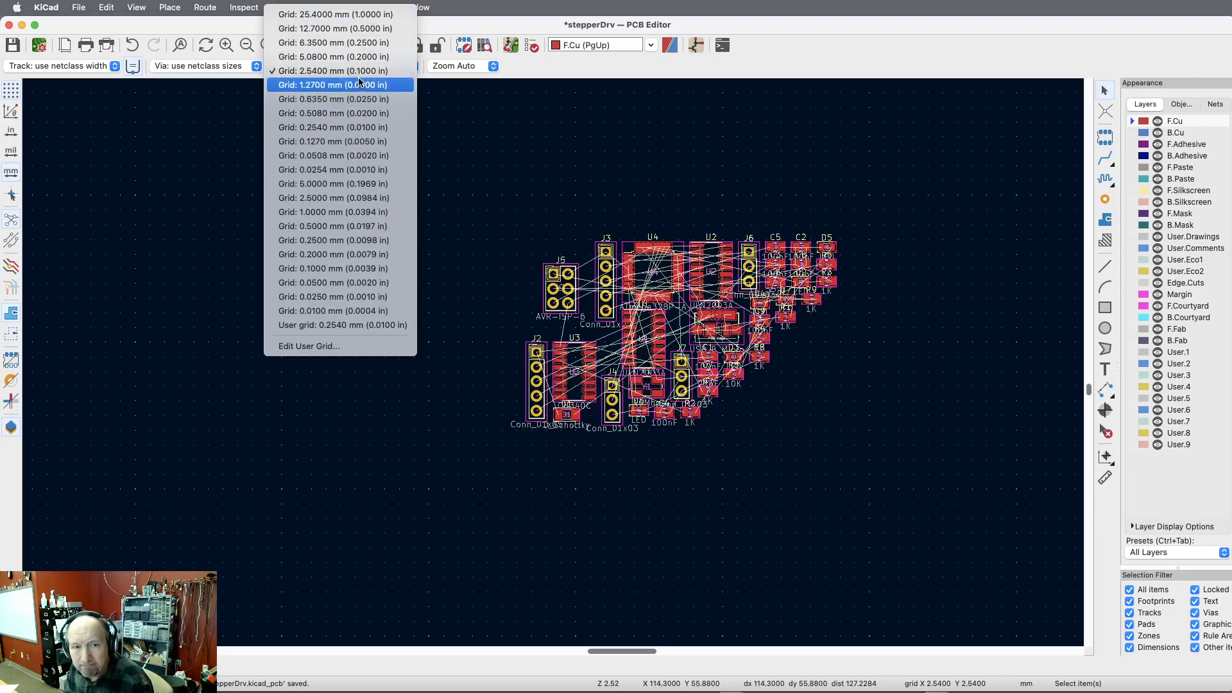
click(352, 14)
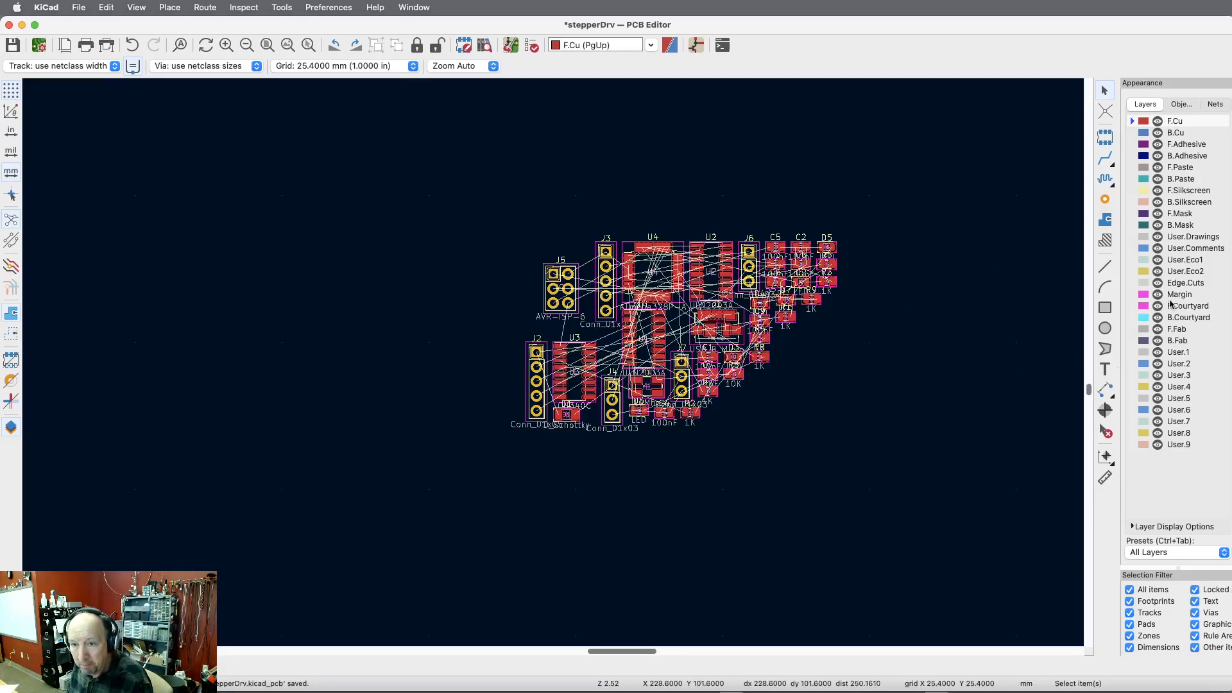
click(1131, 283)
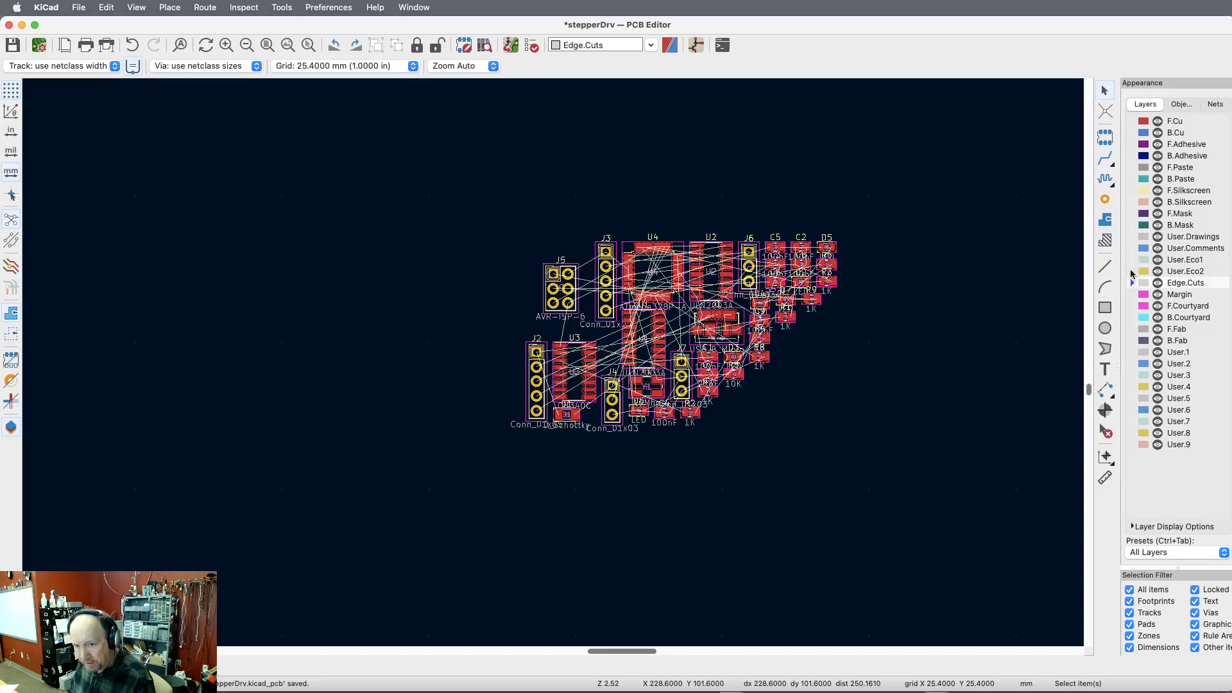
click(1104, 268)
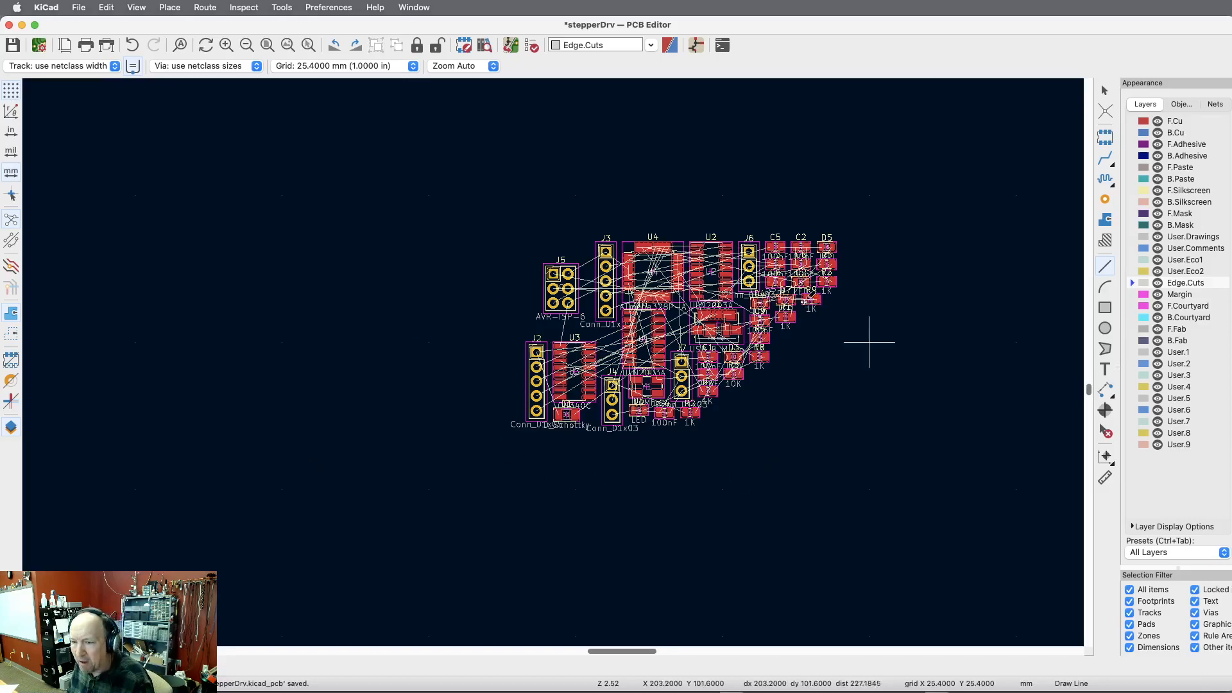
scroll(609, 302, down, 3)
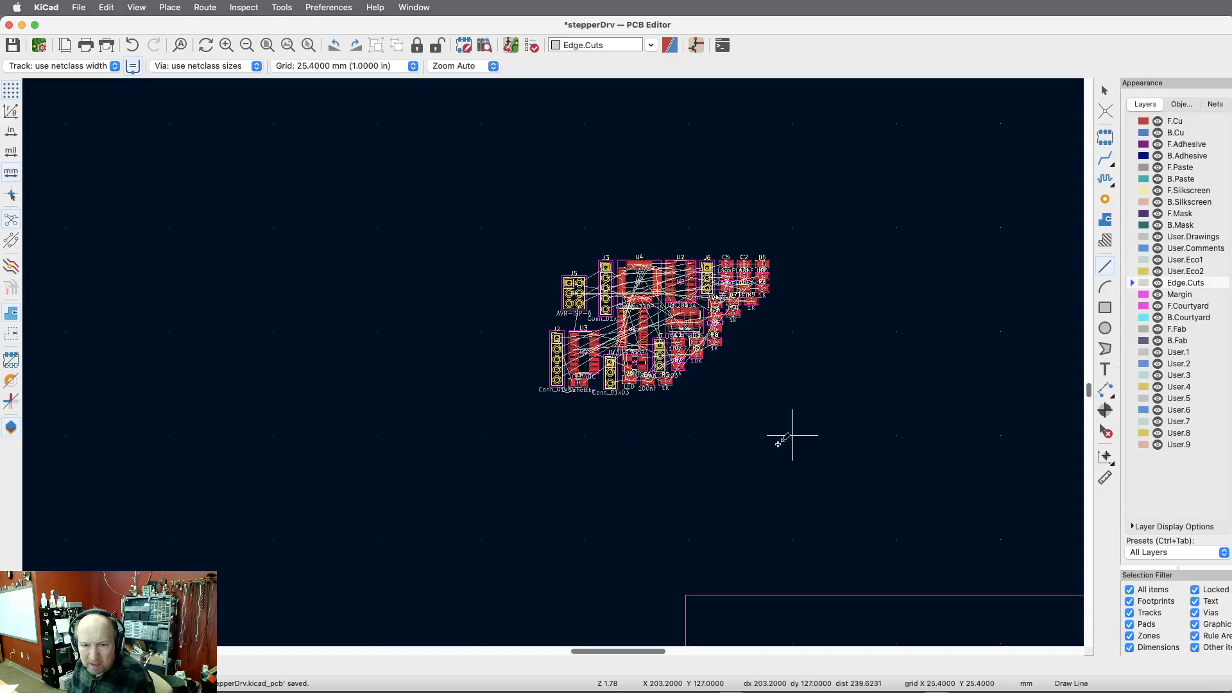
click(689, 435)
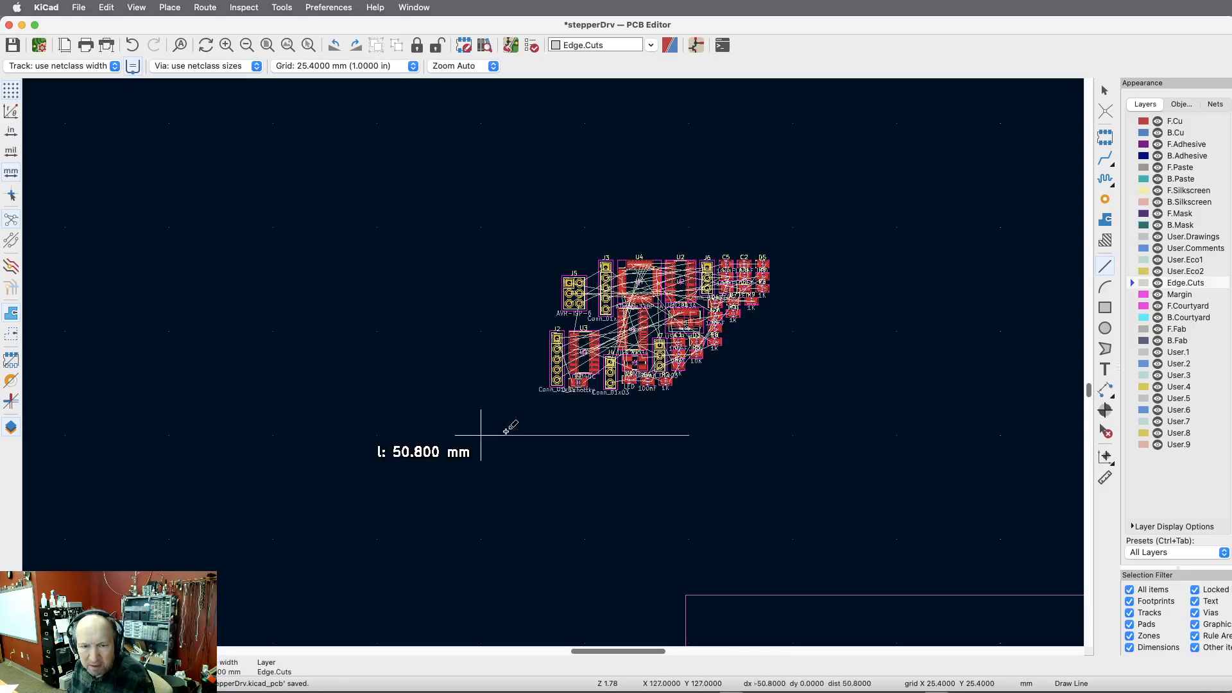
click(506, 431)
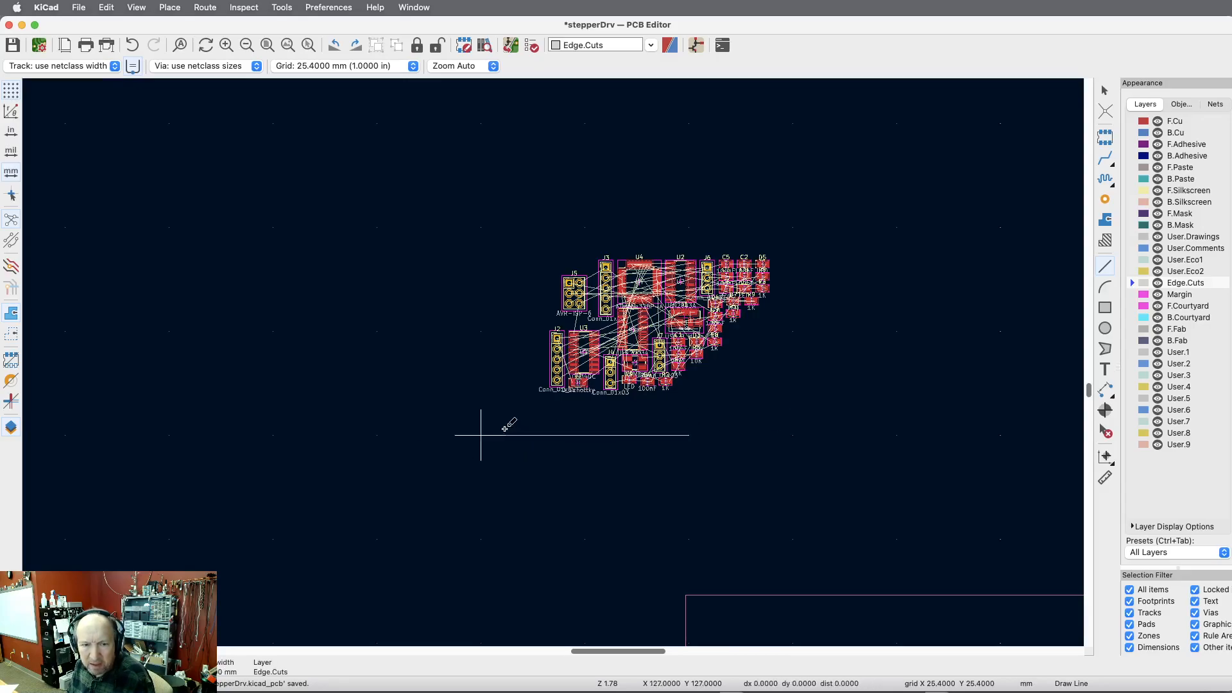
scroll(514, 250, up, 1)
click(515, 249)
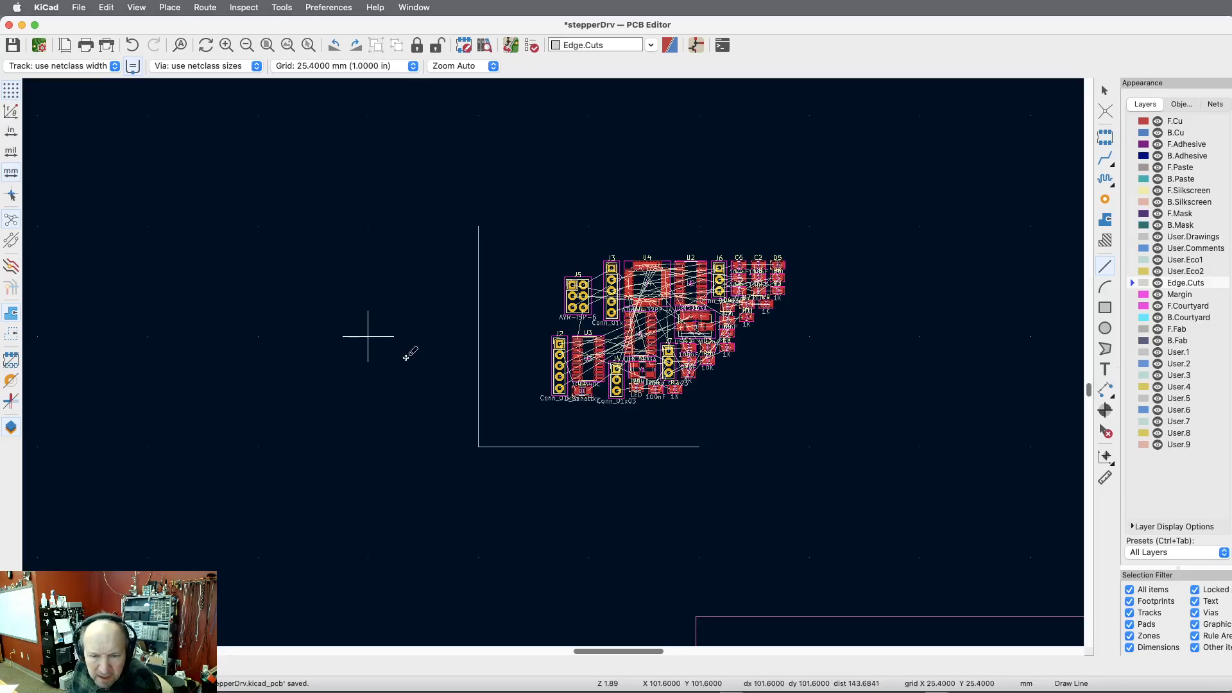
Step: Change the units to inches, leave line drawing, and set the grid to 0.0010 in (0.0254 mm)
click(10, 132)
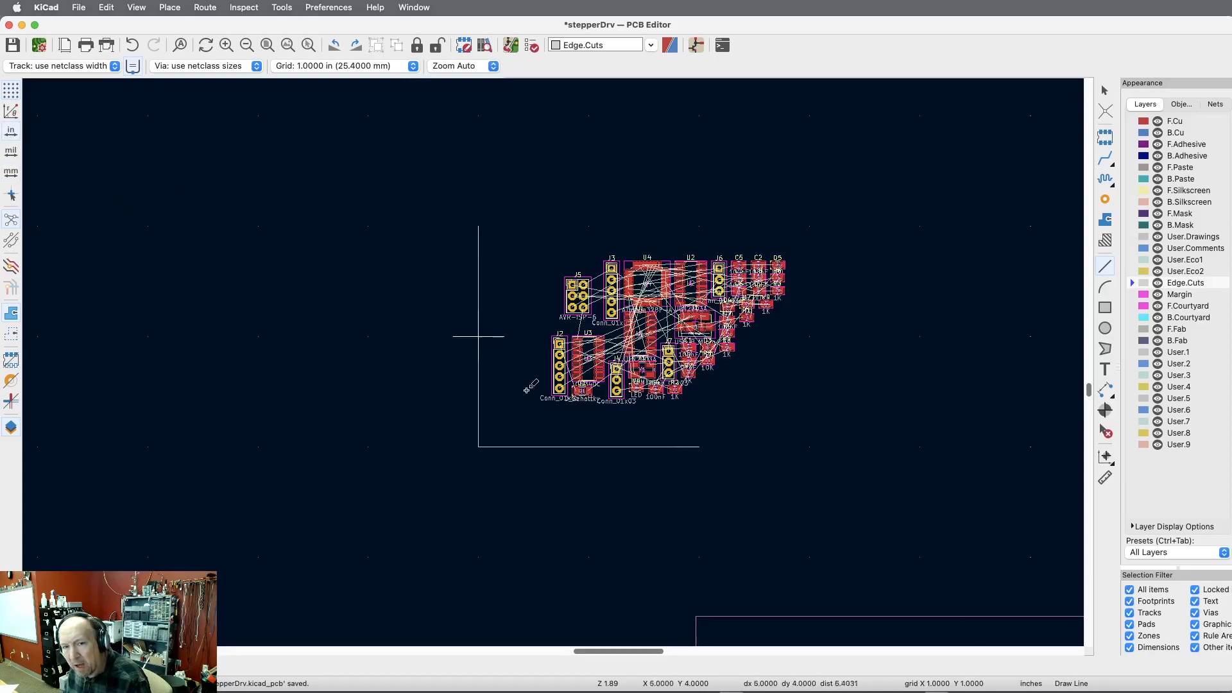
key(Escape)
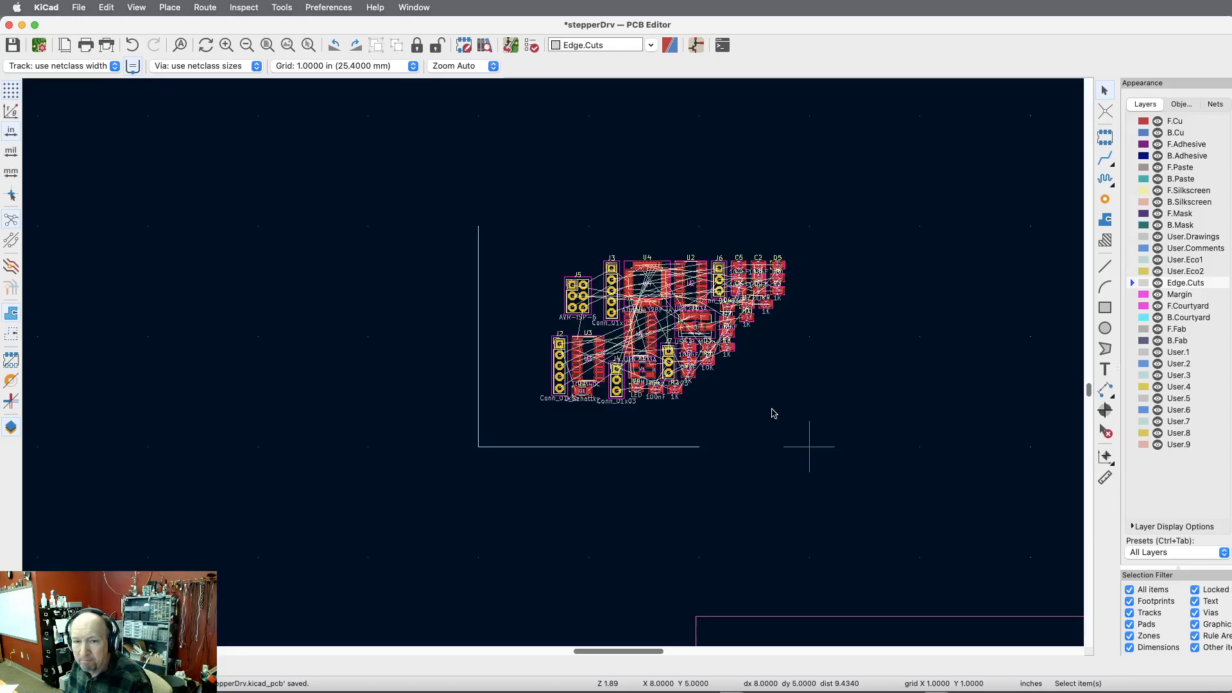
scroll(670, 363, up, 6)
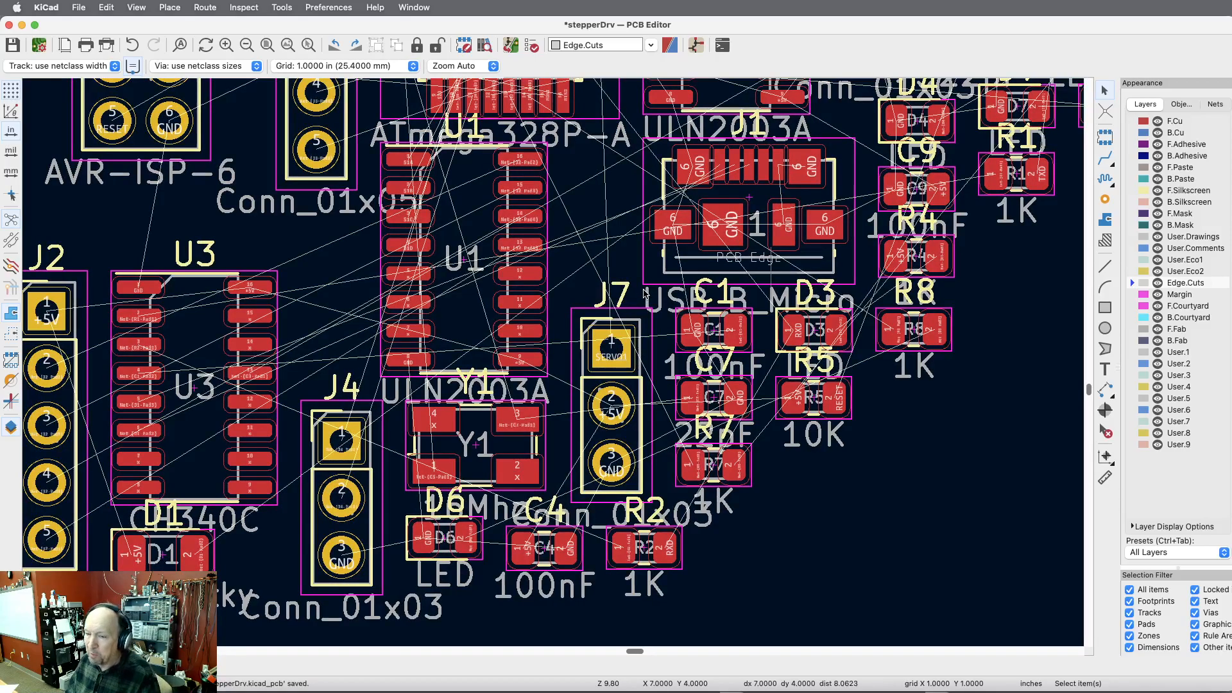
scroll(712, 357, down, 4)
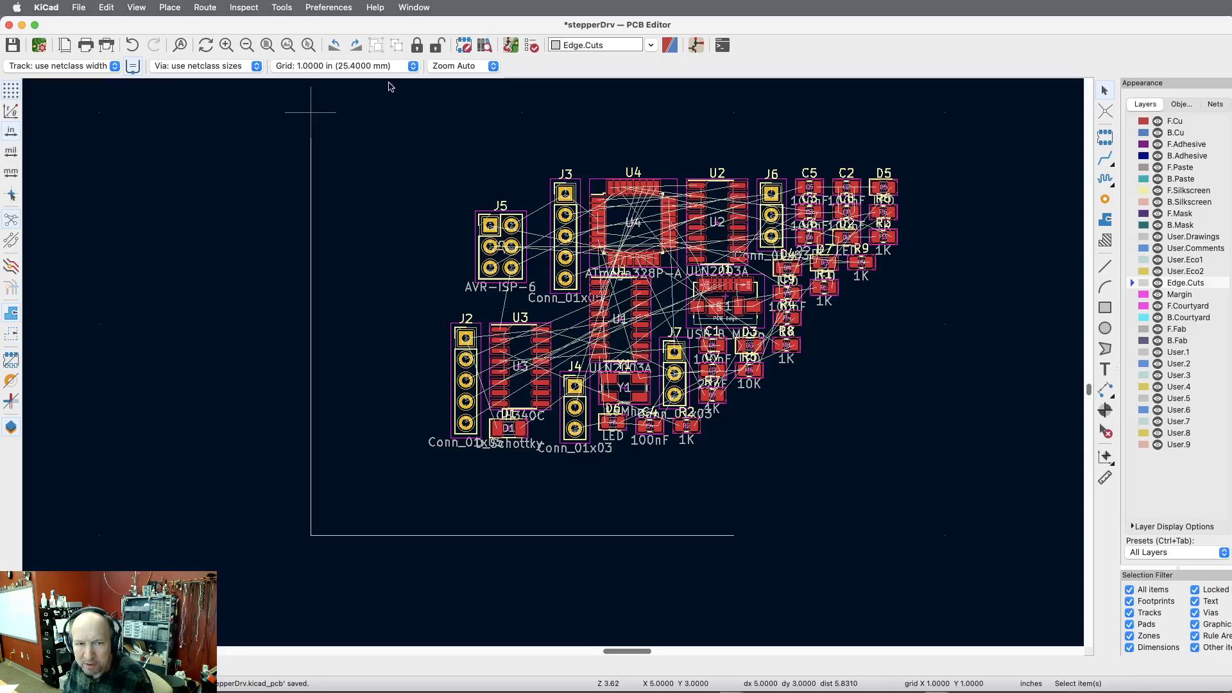
click(414, 67)
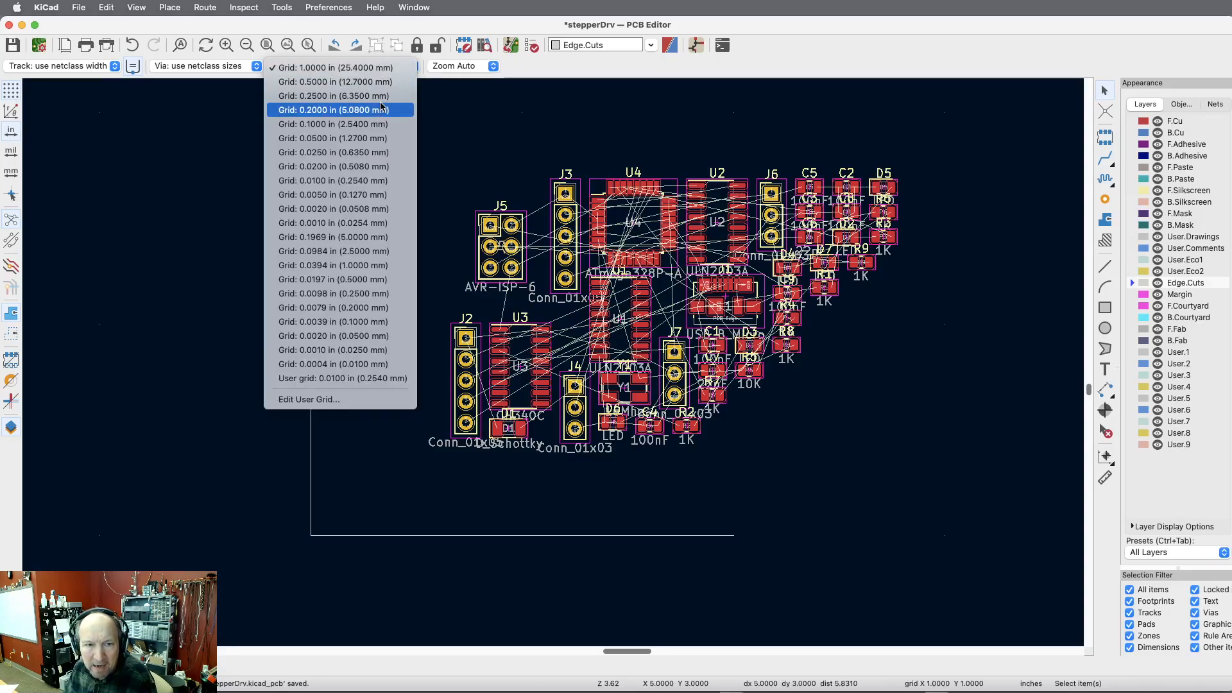
click(320, 223)
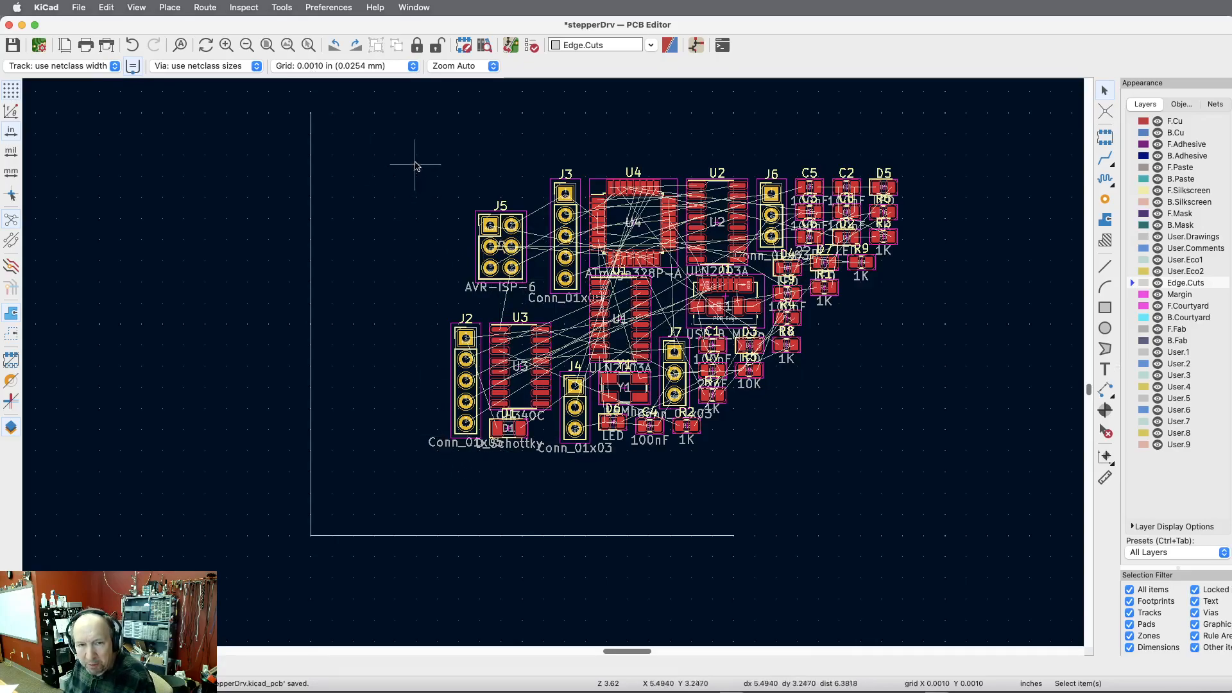
Step: Select all component footprints and move them together up and to the right, away from the board outline's interior, then deselect them
drag(404, 143, 919, 476)
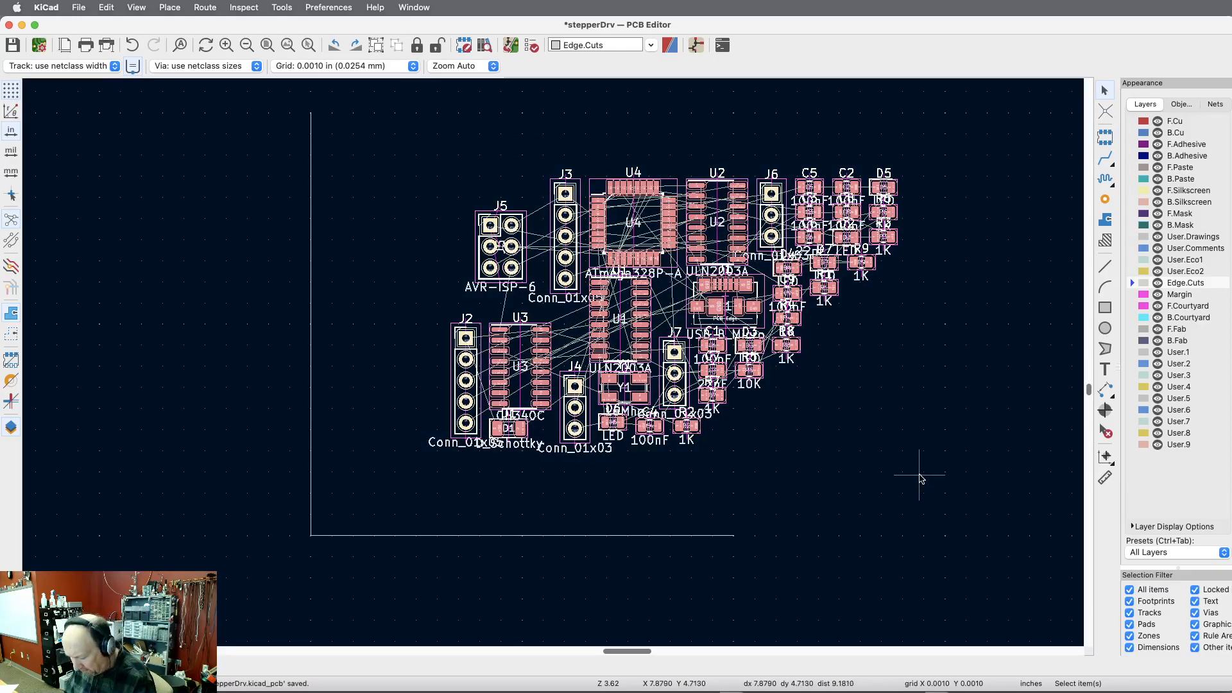
key(m)
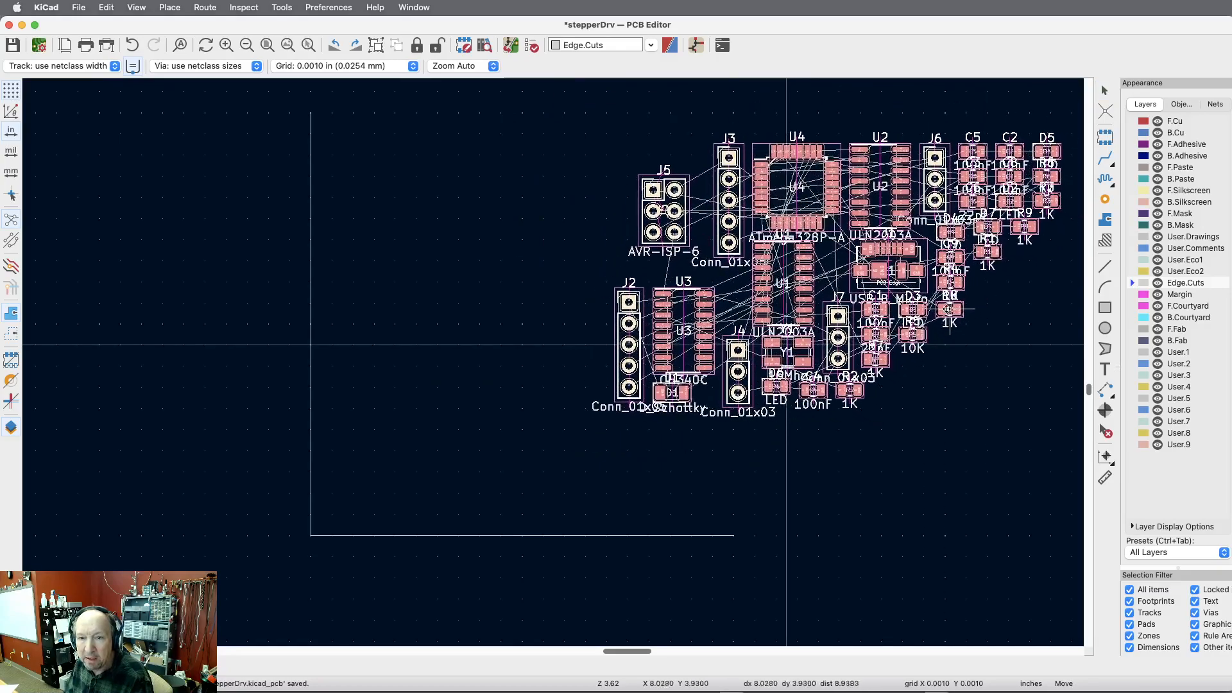
click(956, 270)
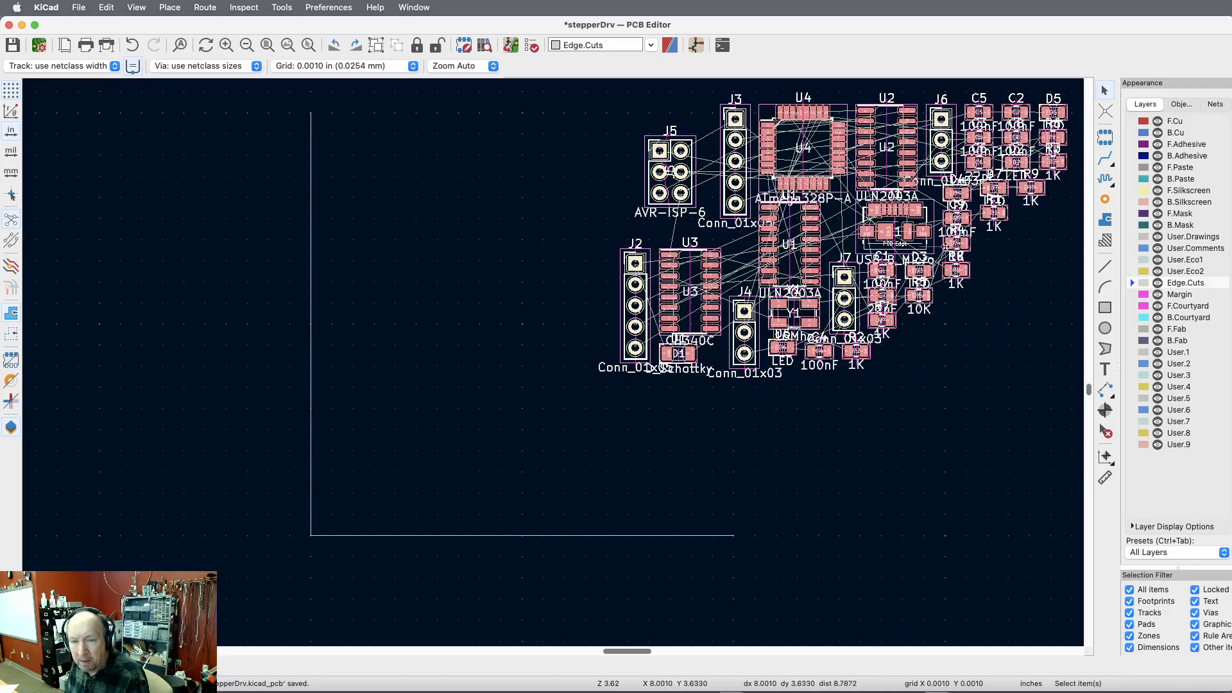
key(Escape)
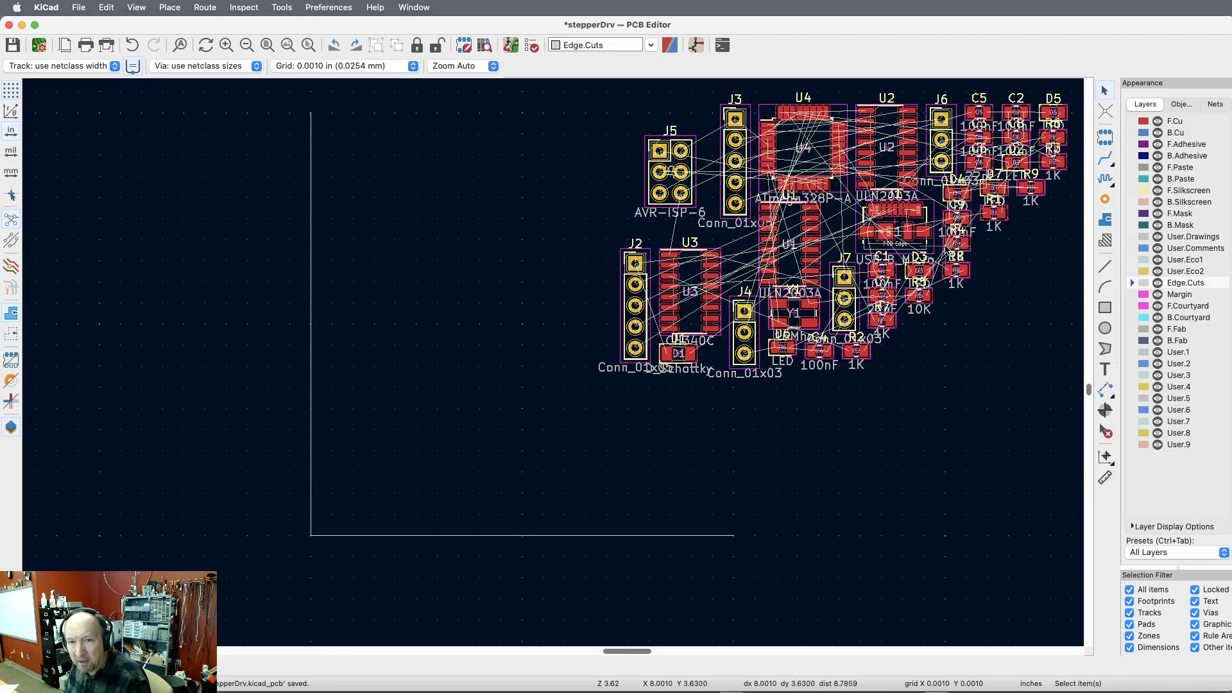
Step: Move the ATmega328P footprint U4 into the board outline, slightly left of and below its center
click(815, 114)
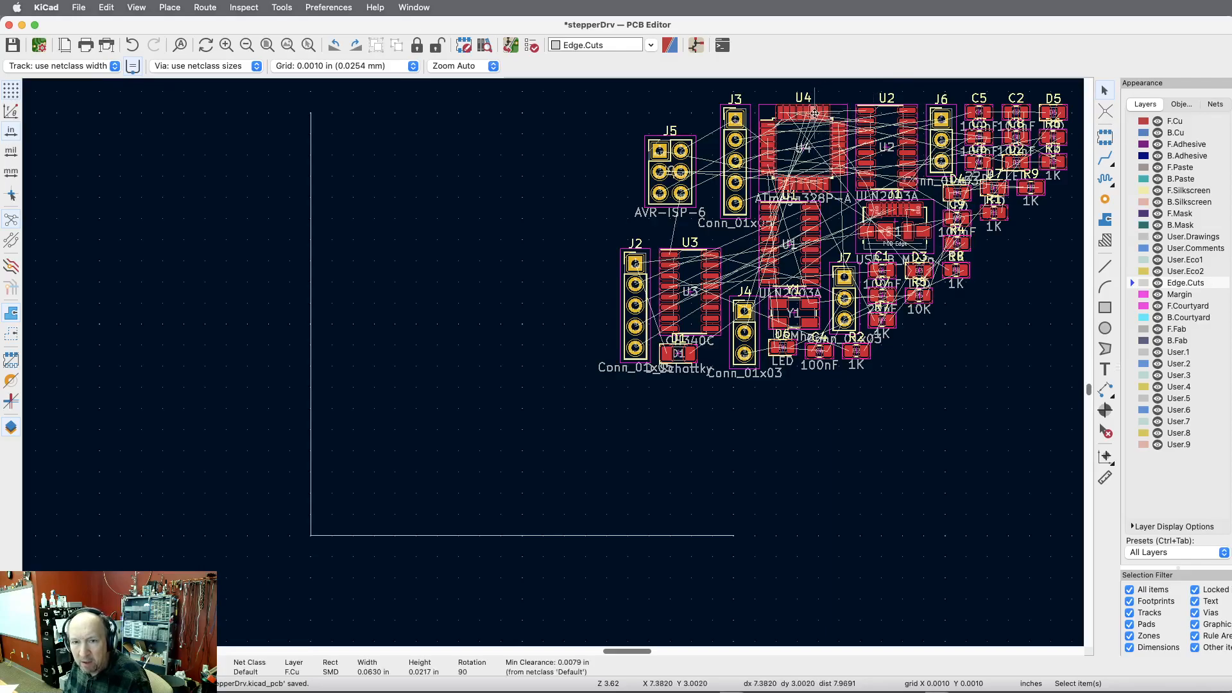
drag(815, 114, 483, 341)
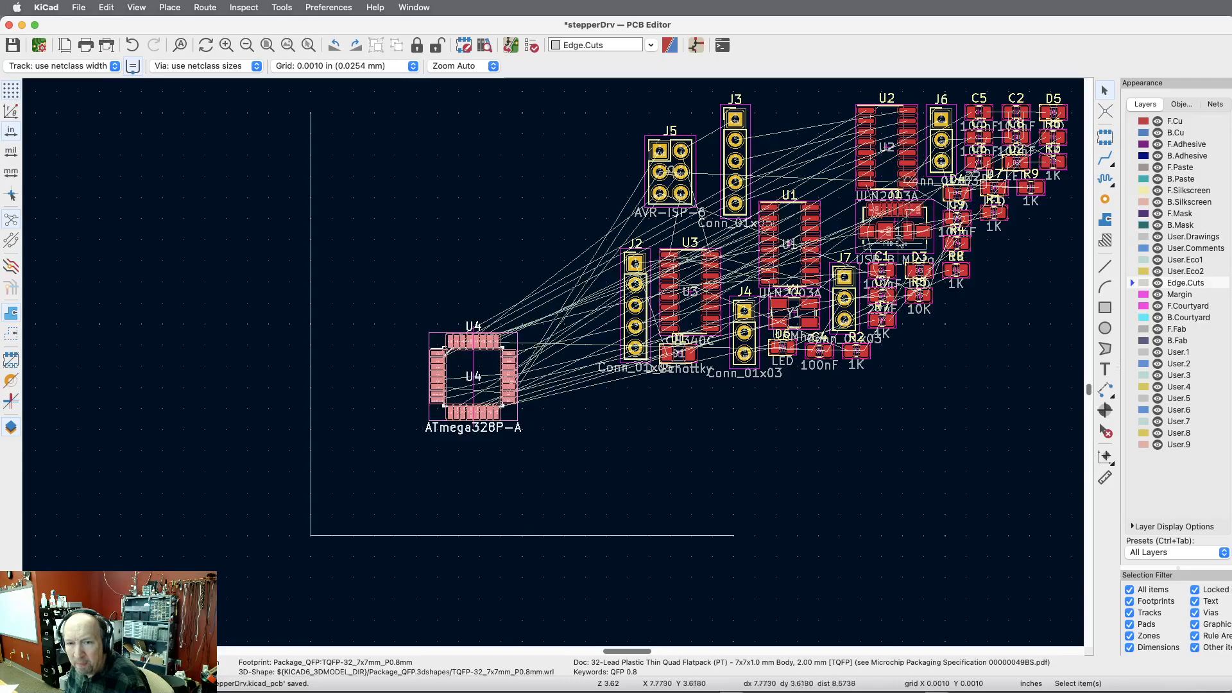
Step: Move USB connector J1 to the board's left edge, rotated 270° counterclockwise so its PCB Edge line lies on the outline and its opening faces outward
click(910, 214)
drag(910, 214, 471, 190)
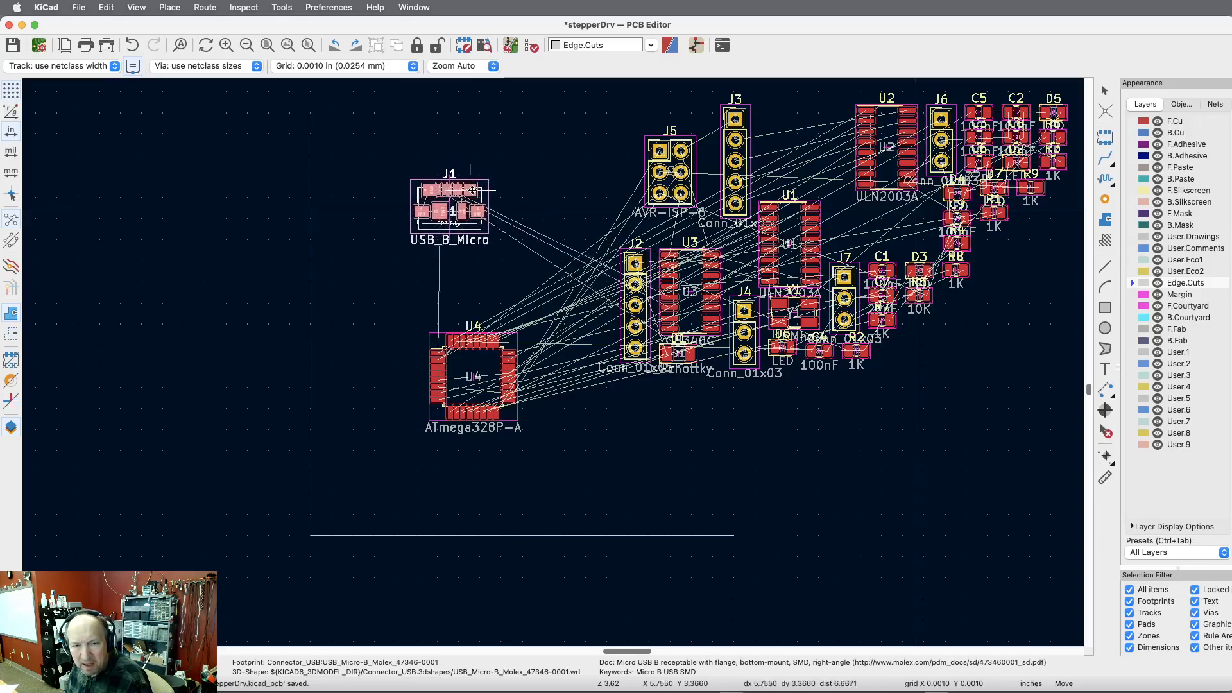
scroll(471, 191, up, 5)
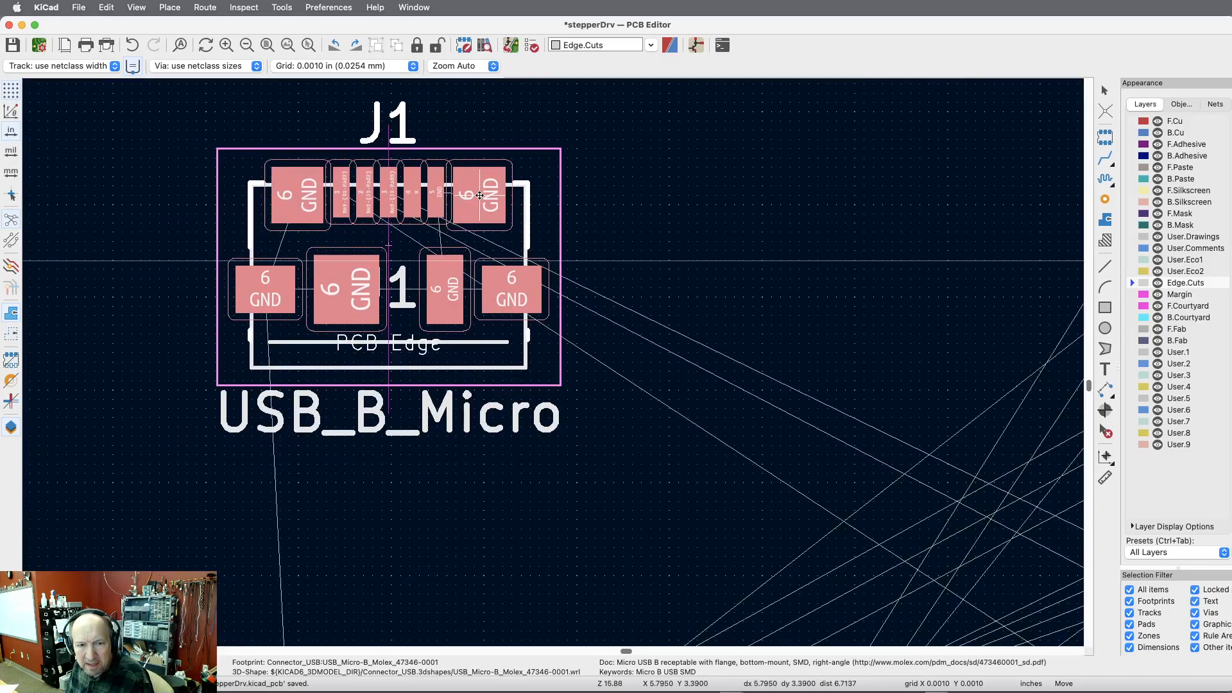
drag(480, 195, 601, 207)
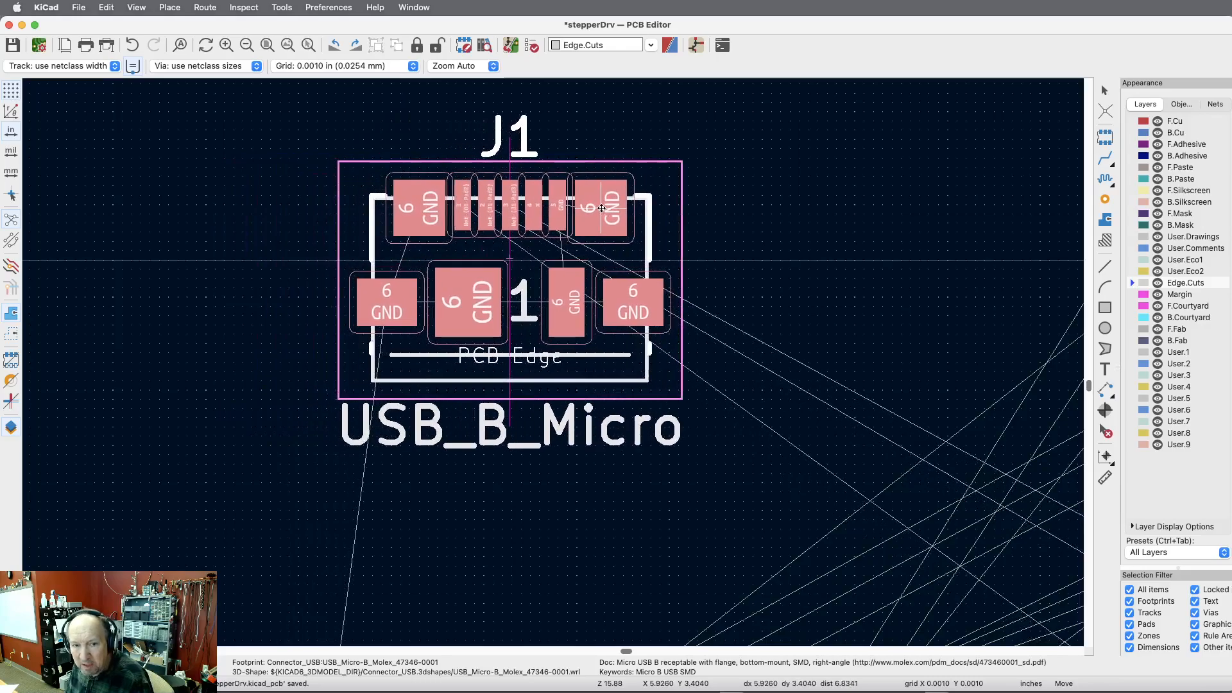
scroll(825, 232, down, 2)
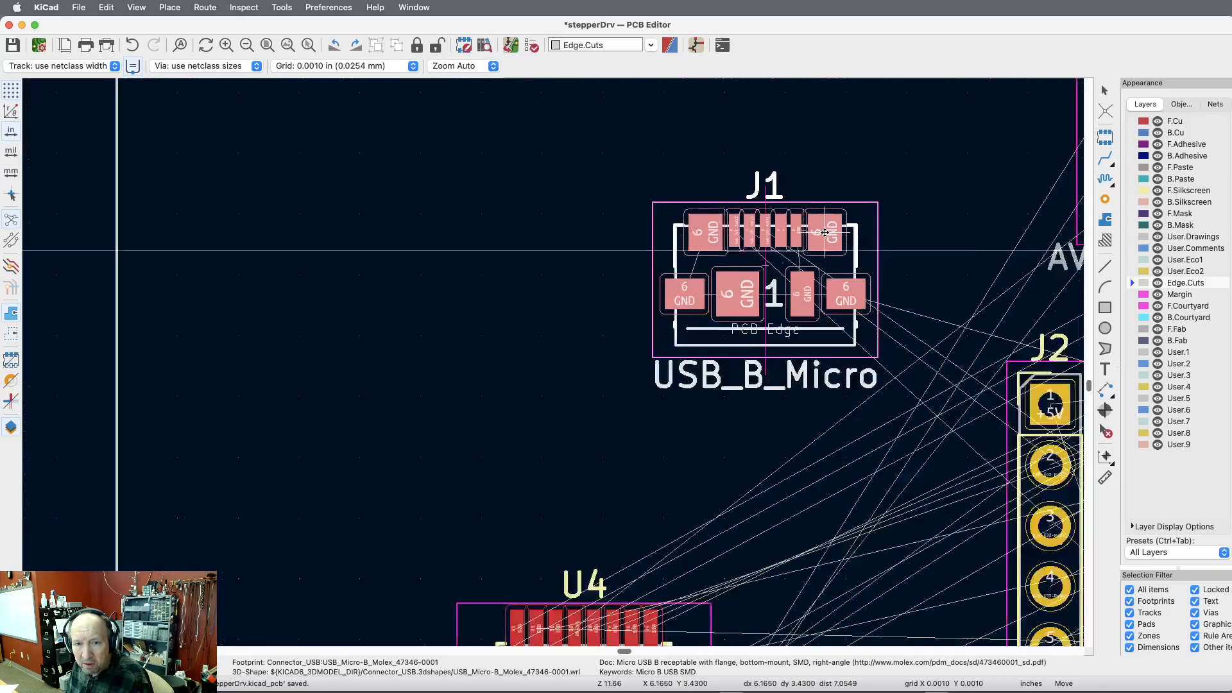
scroll(824, 231, down, 4)
scroll(563, 218, up, 2)
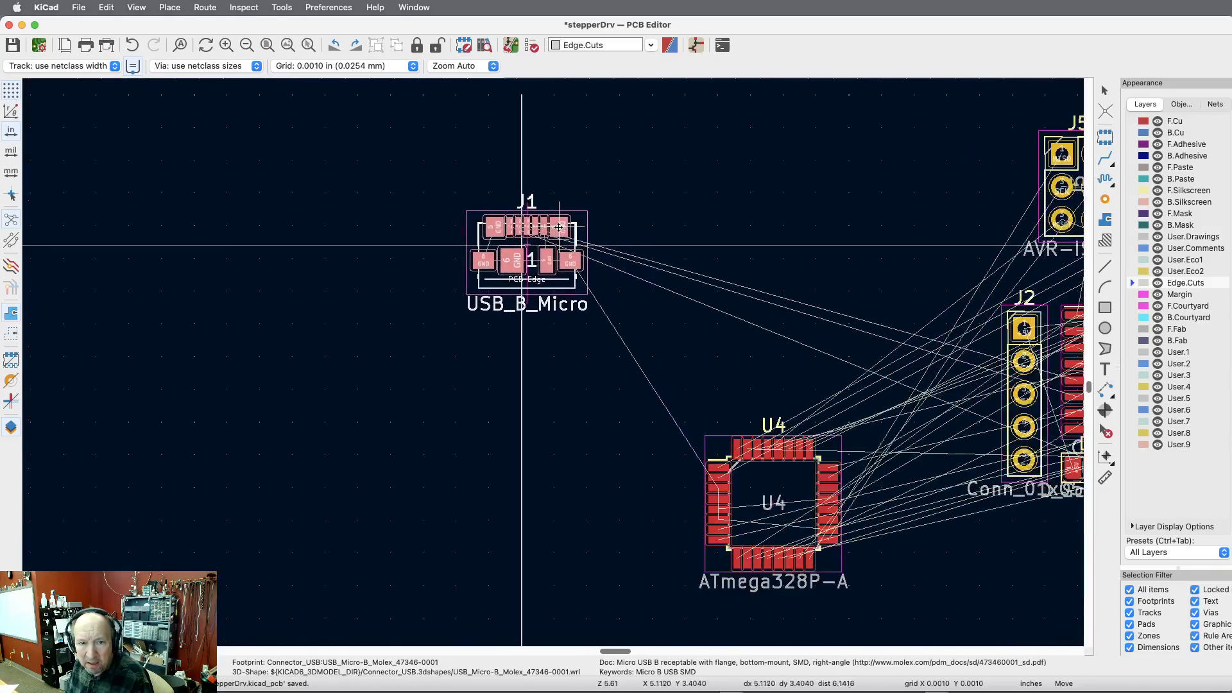
scroll(560, 227, up, 5)
key(r)
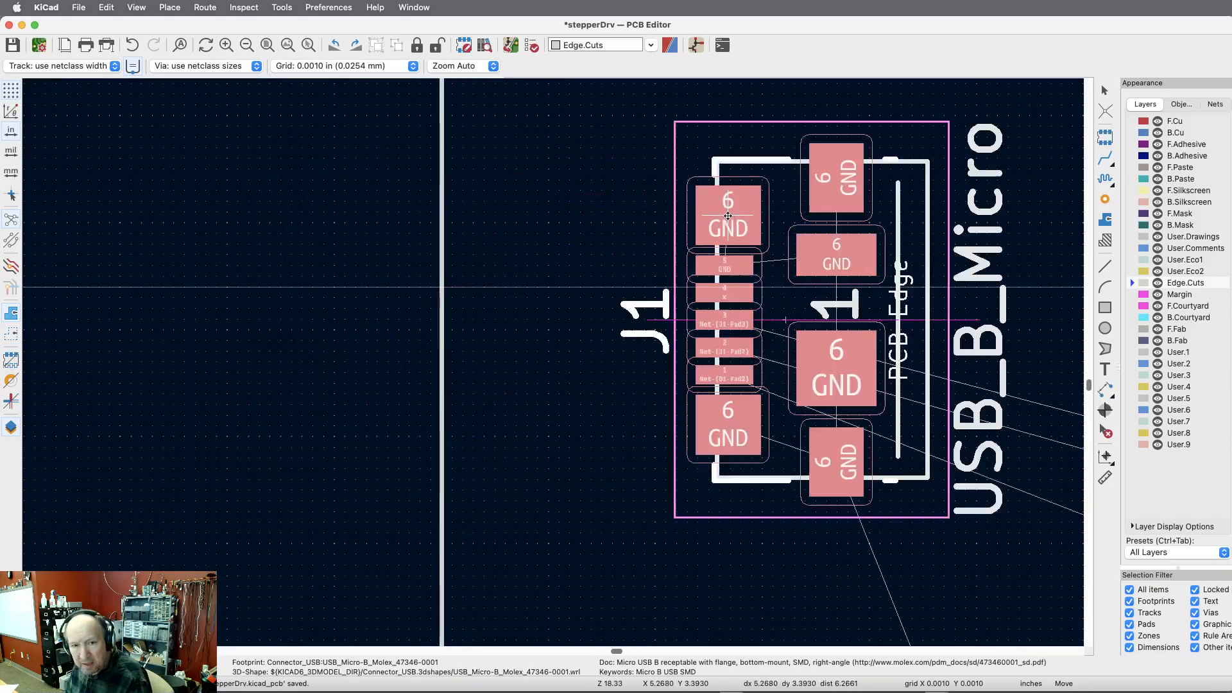
key(r)
key(r)
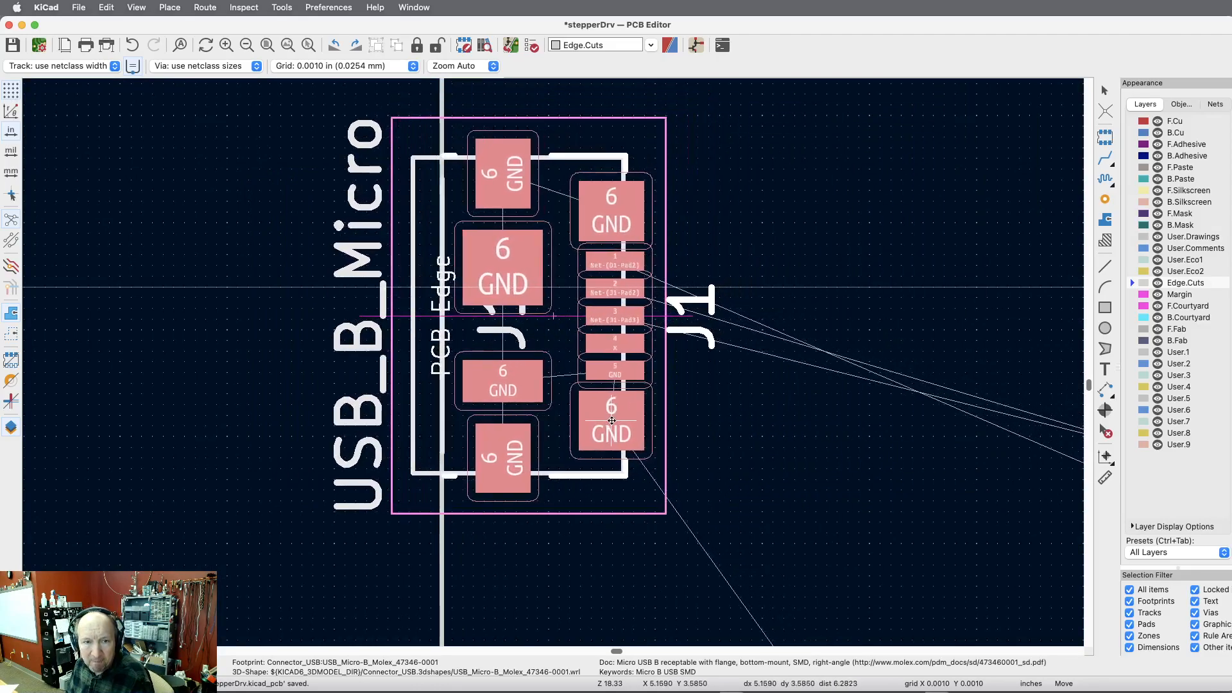
click(611, 420)
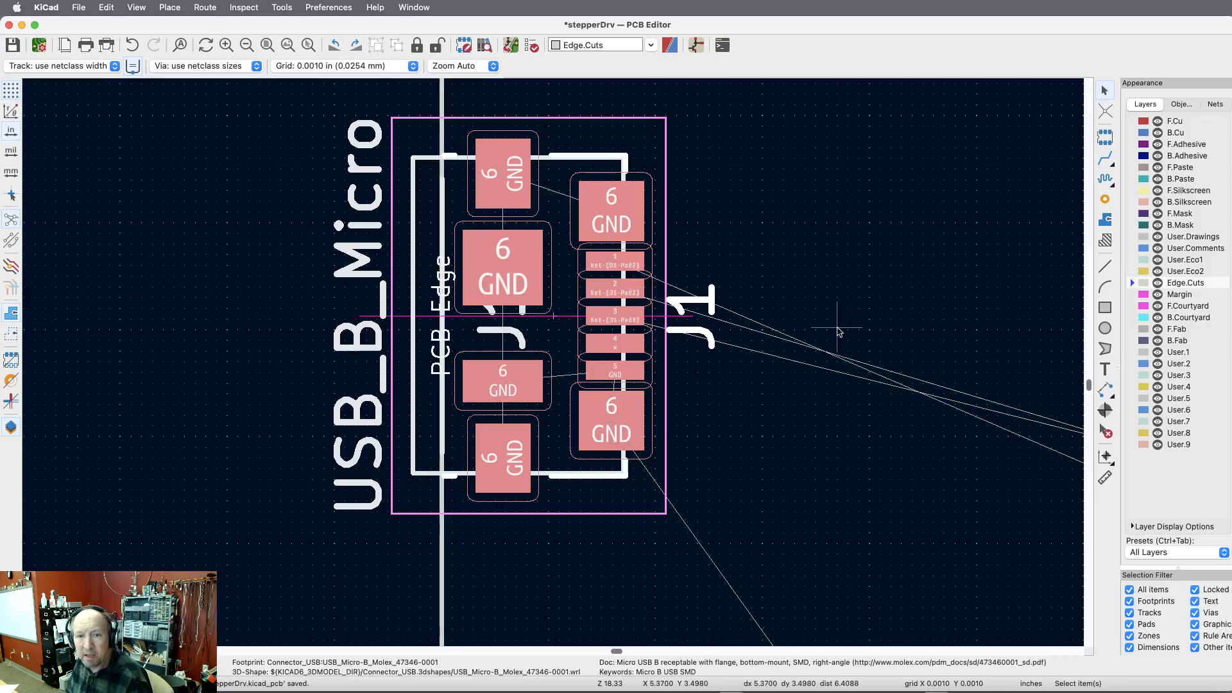
Step: Move crystal Y1 into the board, rotate it 90° counterclockwise, and place it beside U4's lower-left corner
scroll(838, 331, down, 10)
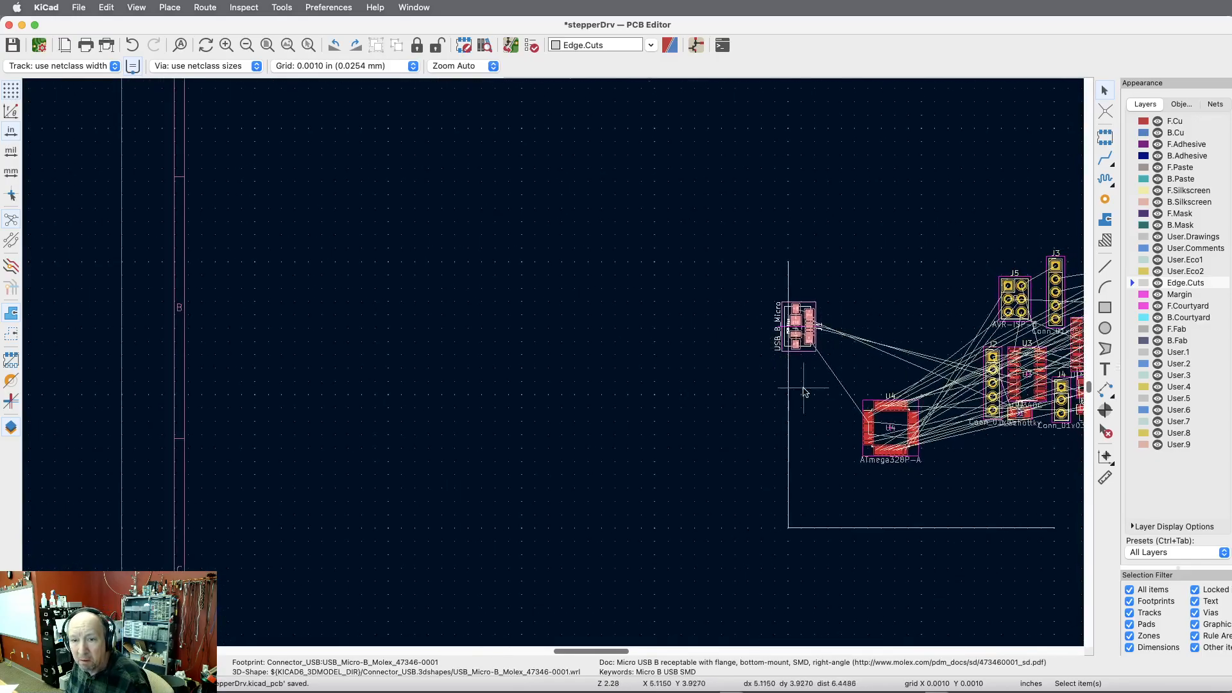
scroll(799, 475, up, 3)
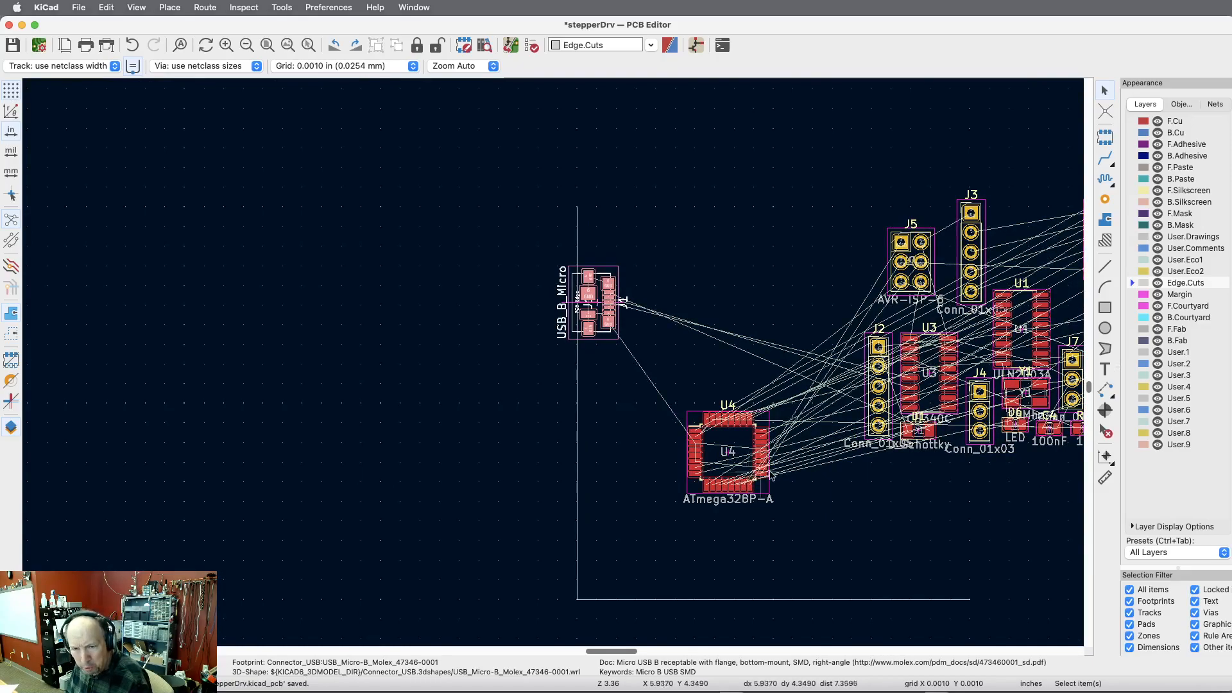
scroll(1052, 540, up, 2)
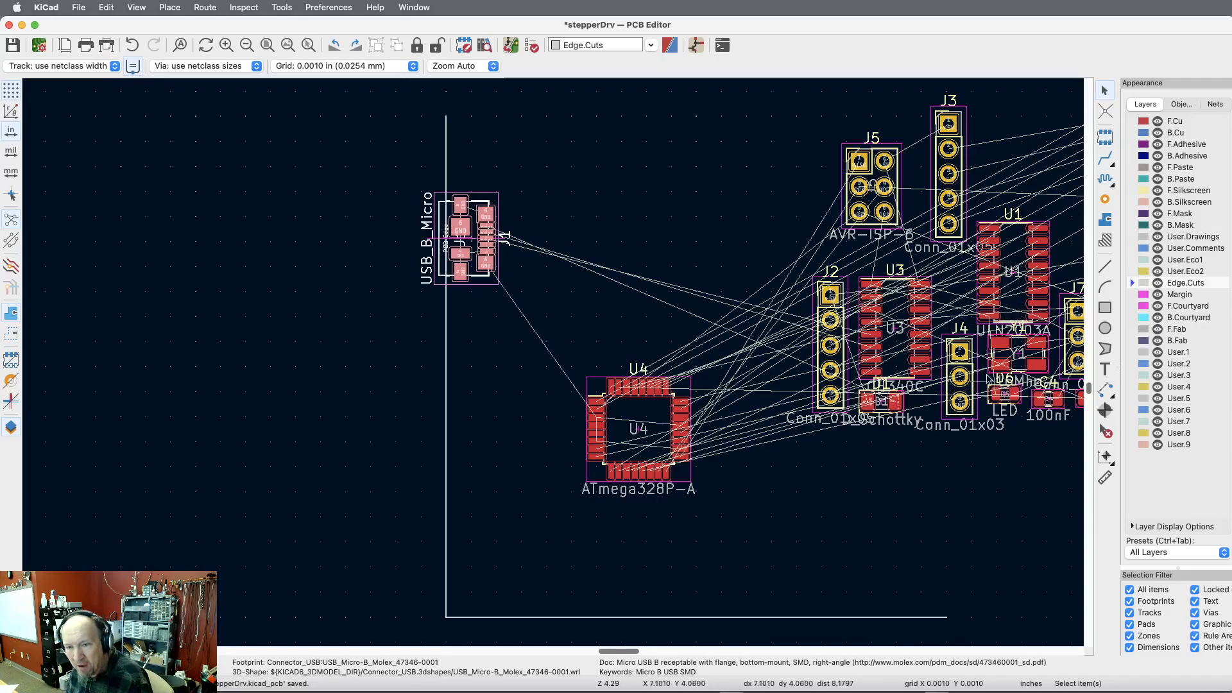
click(1036, 346)
key(m)
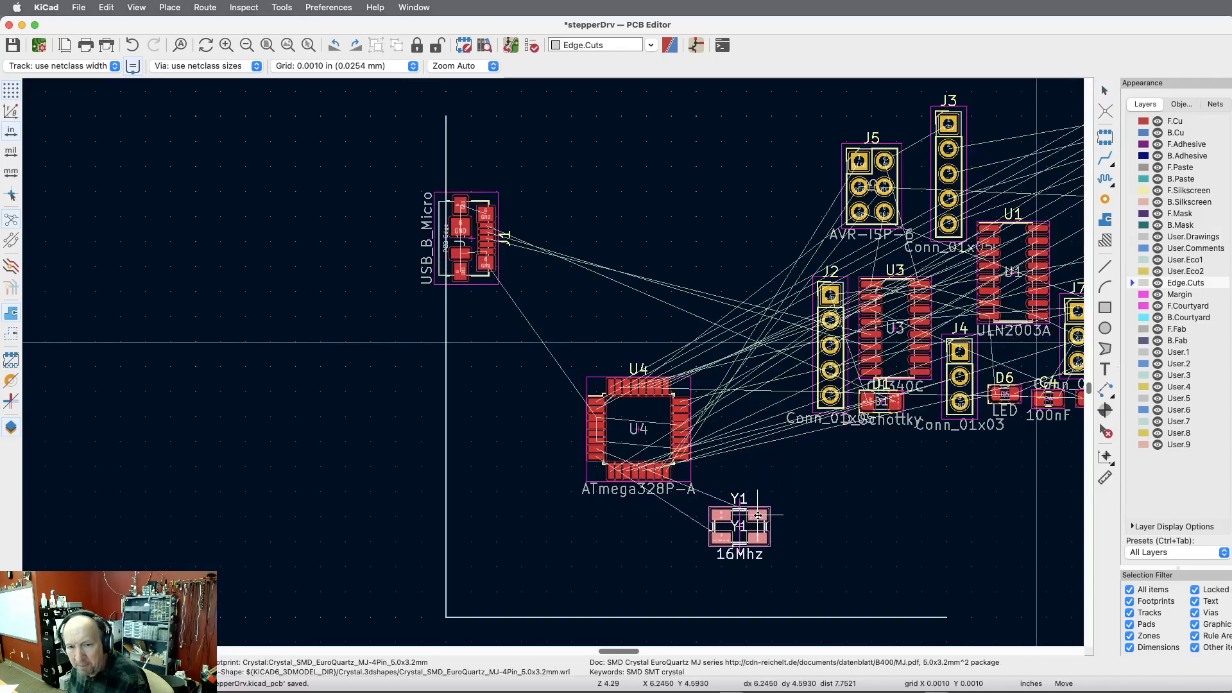
key(r)
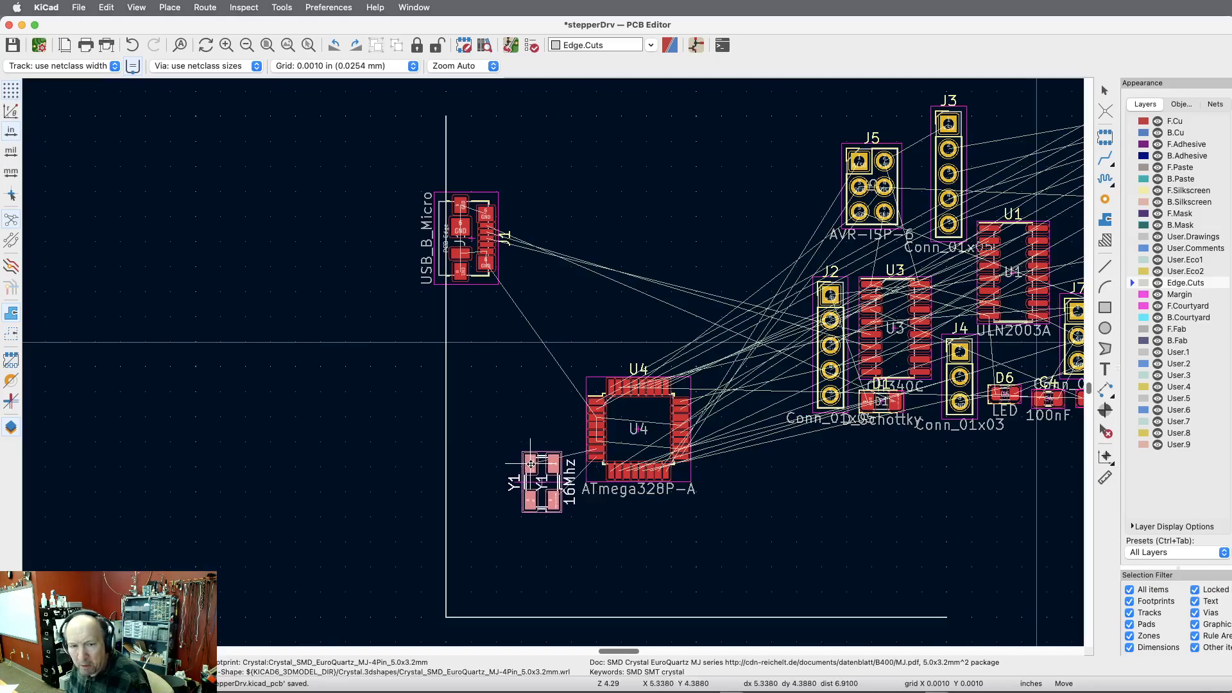
scroll(536, 471, up, 5)
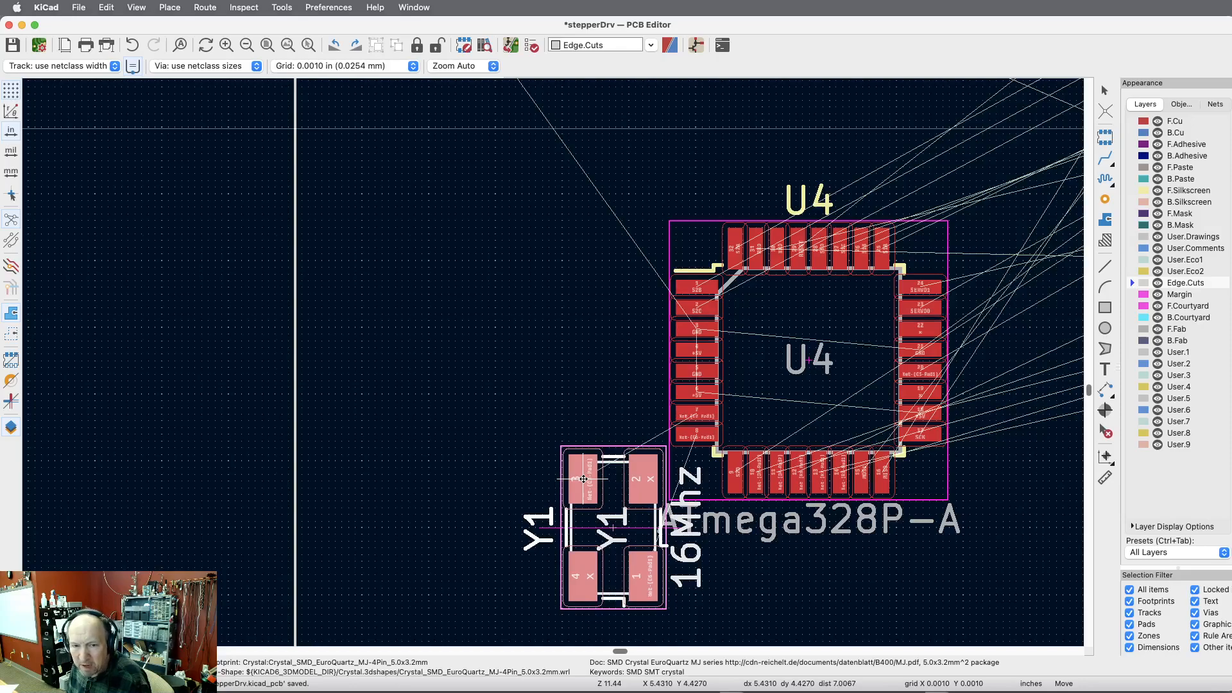
click(583, 478)
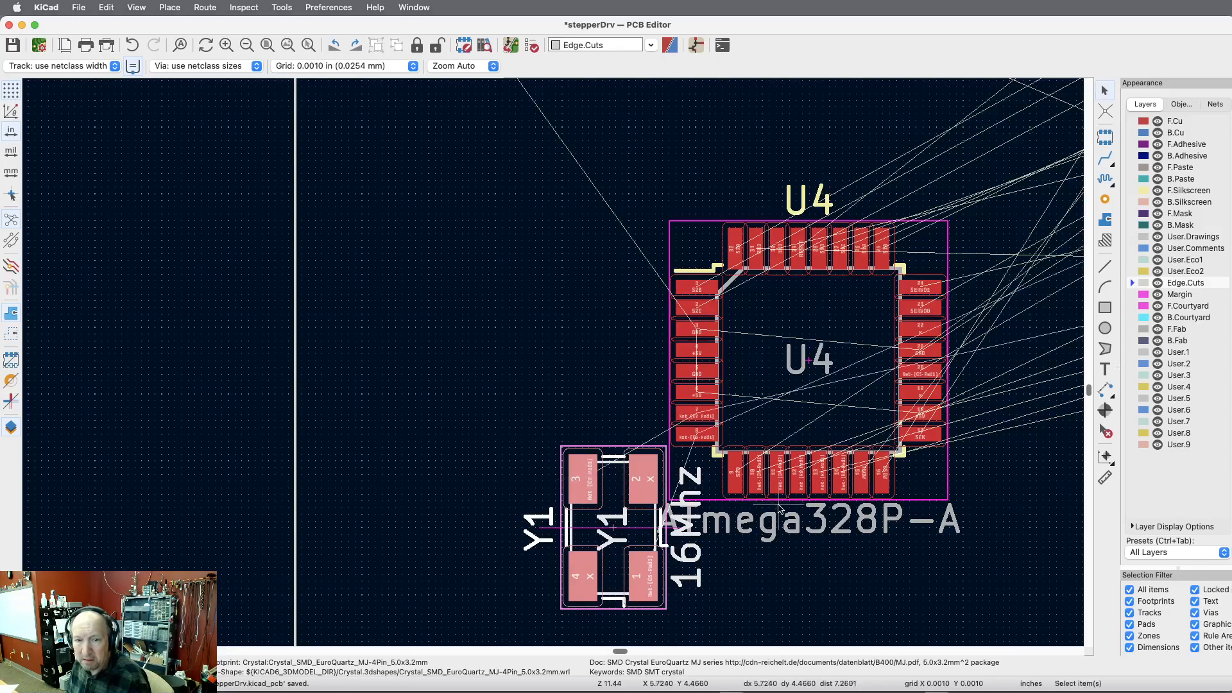
Step: Examine crystal Y1's pads on the board and its capacitor connections in the Schematic Editor, then return to the PCB Editor
scroll(723, 544, down, 3)
scroll(744, 481, down, 5)
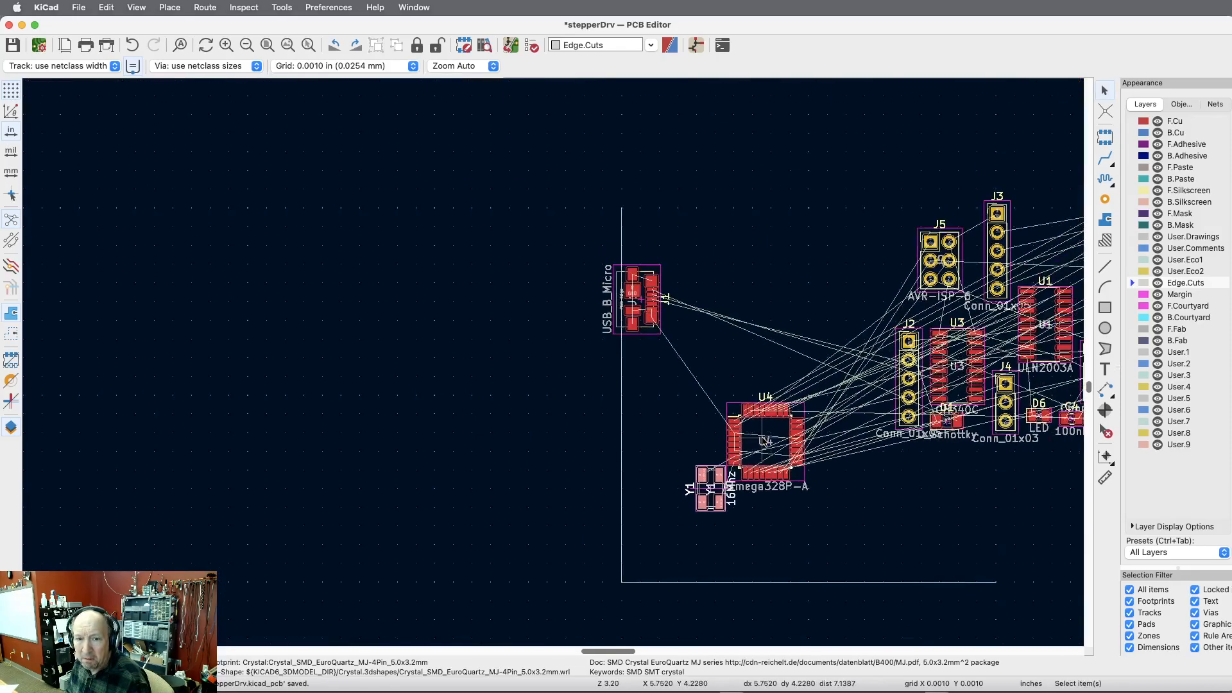
scroll(742, 545, up, 6)
scroll(742, 549, up, 2)
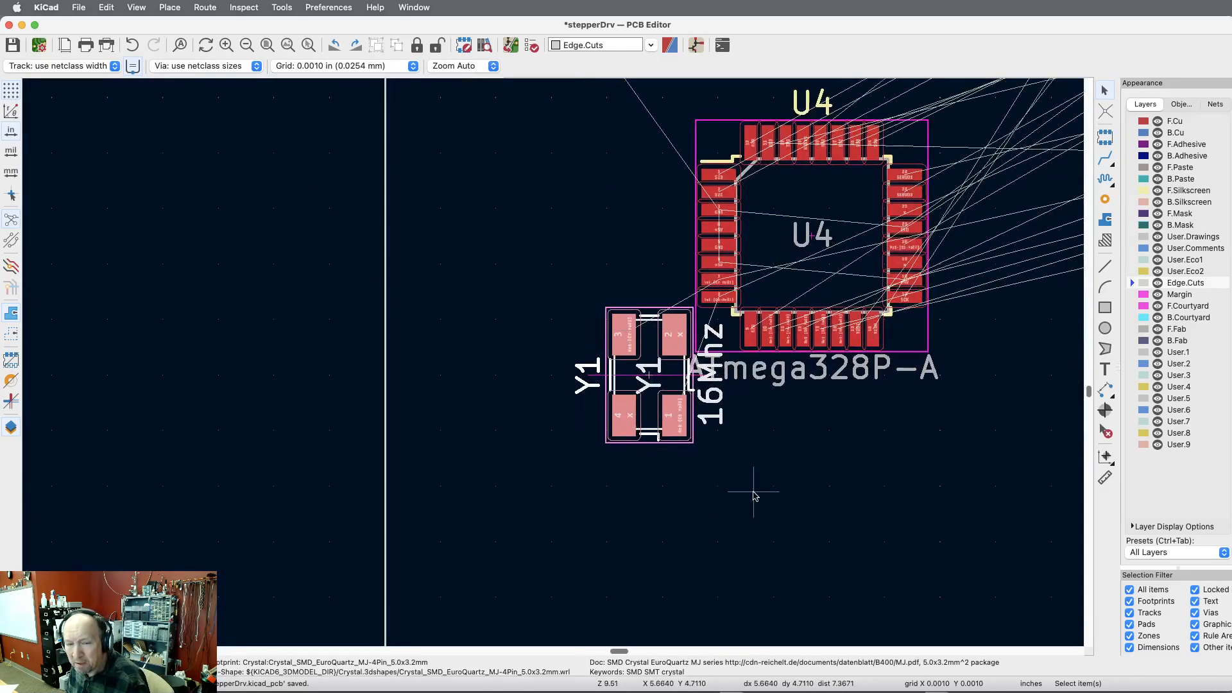
scroll(754, 495, up, 2)
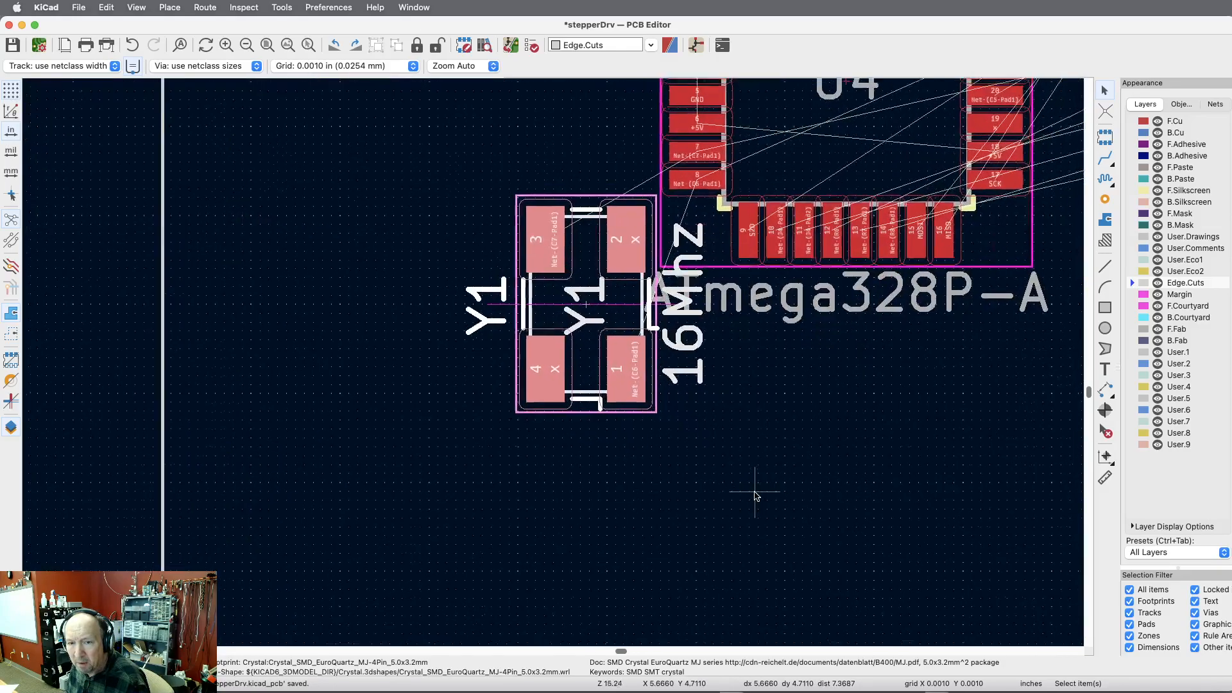
scroll(754, 495, down, 3)
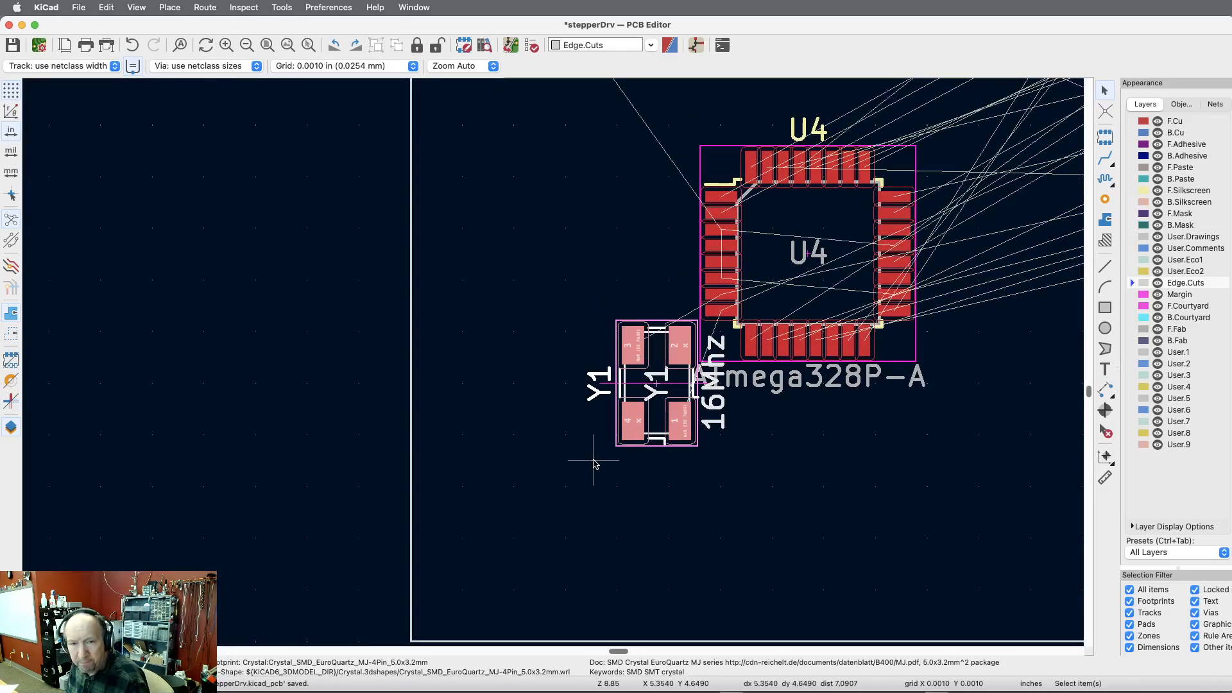
key(super+grave)
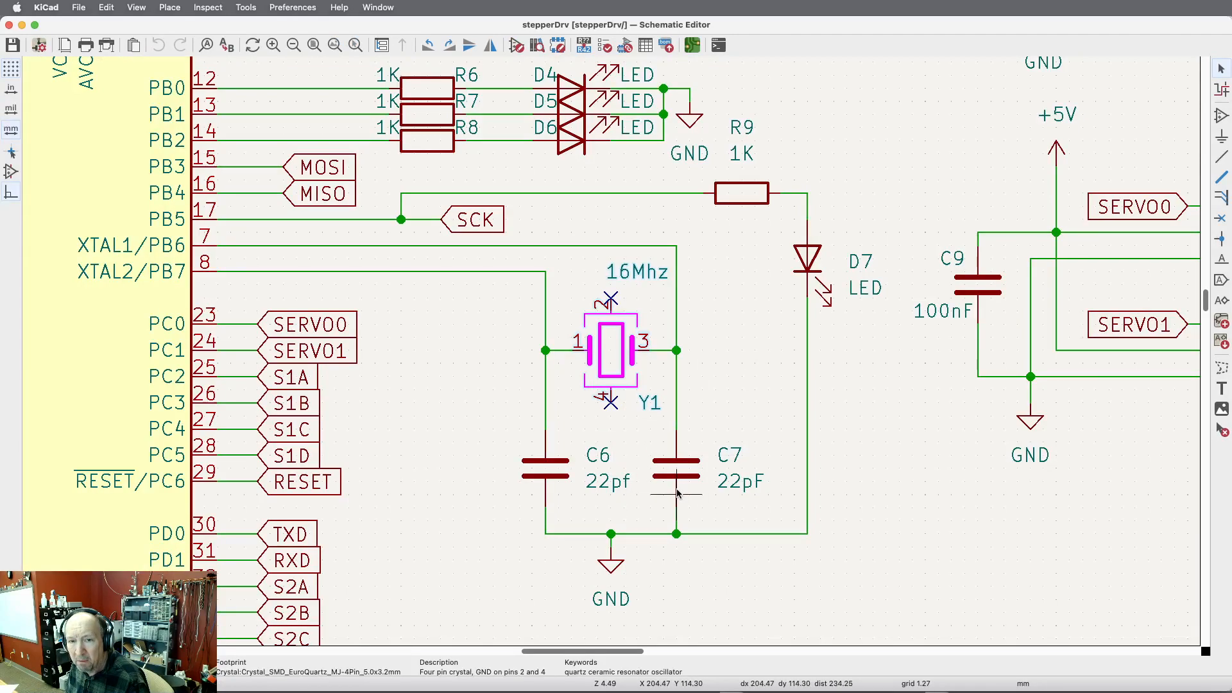
key(super+grave)
key(super+grave)
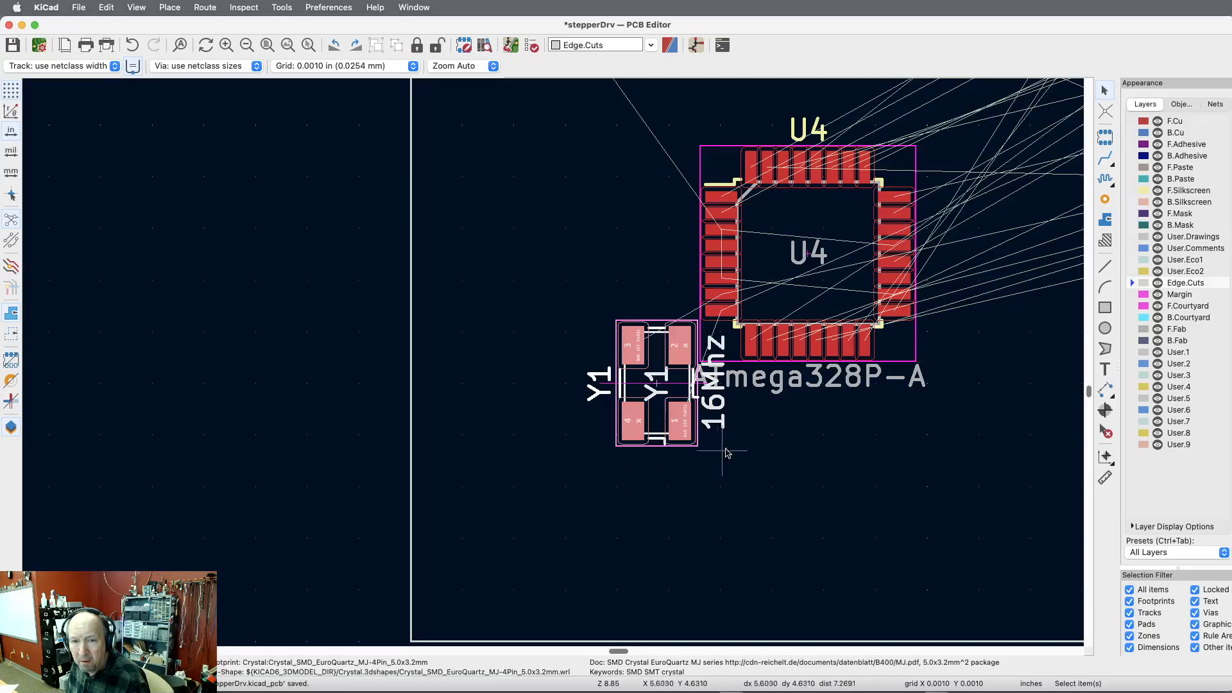
Step: Move the 22 pF capacitors C6 and C7 out of the component cluster and place them side by side below U3
scroll(522, 478, down, 5)
scroll(750, 421, up, 5)
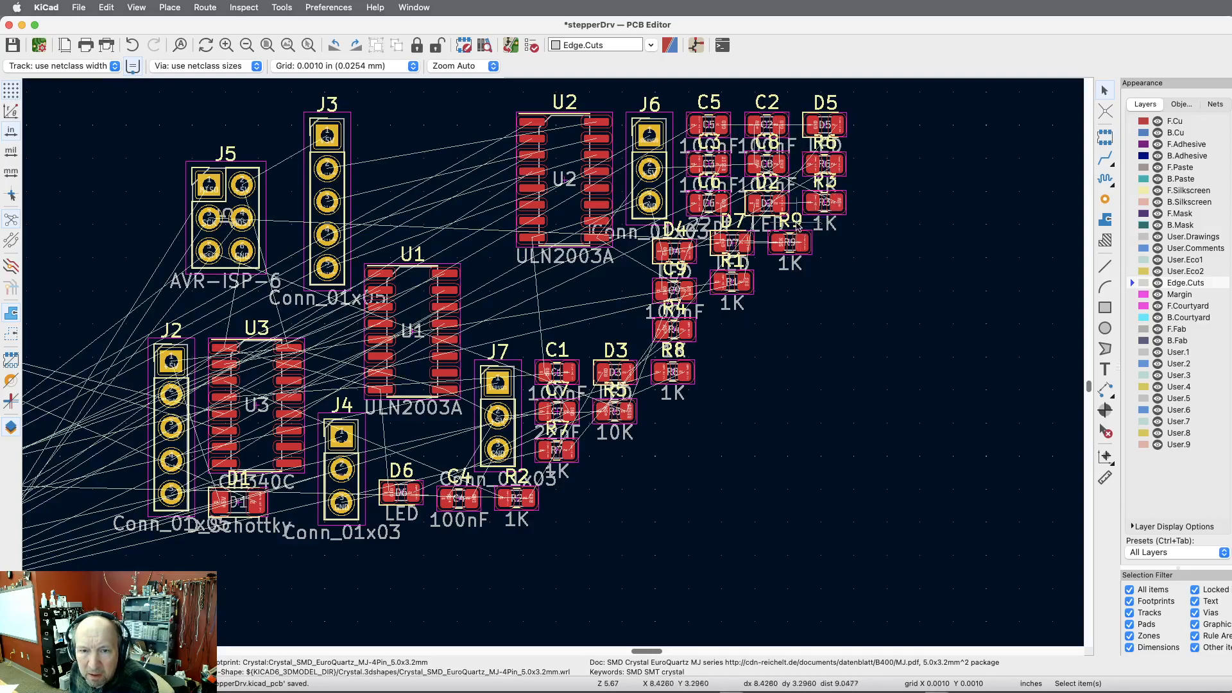
click(721, 204)
key(m)
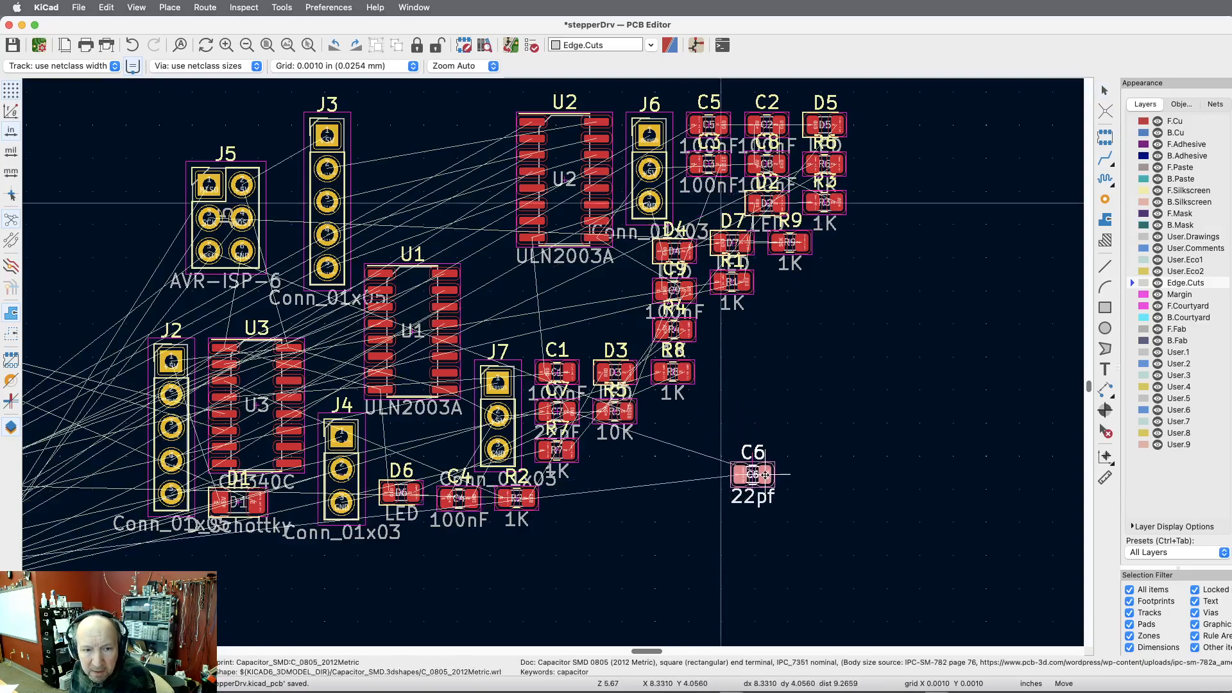
click(186, 588)
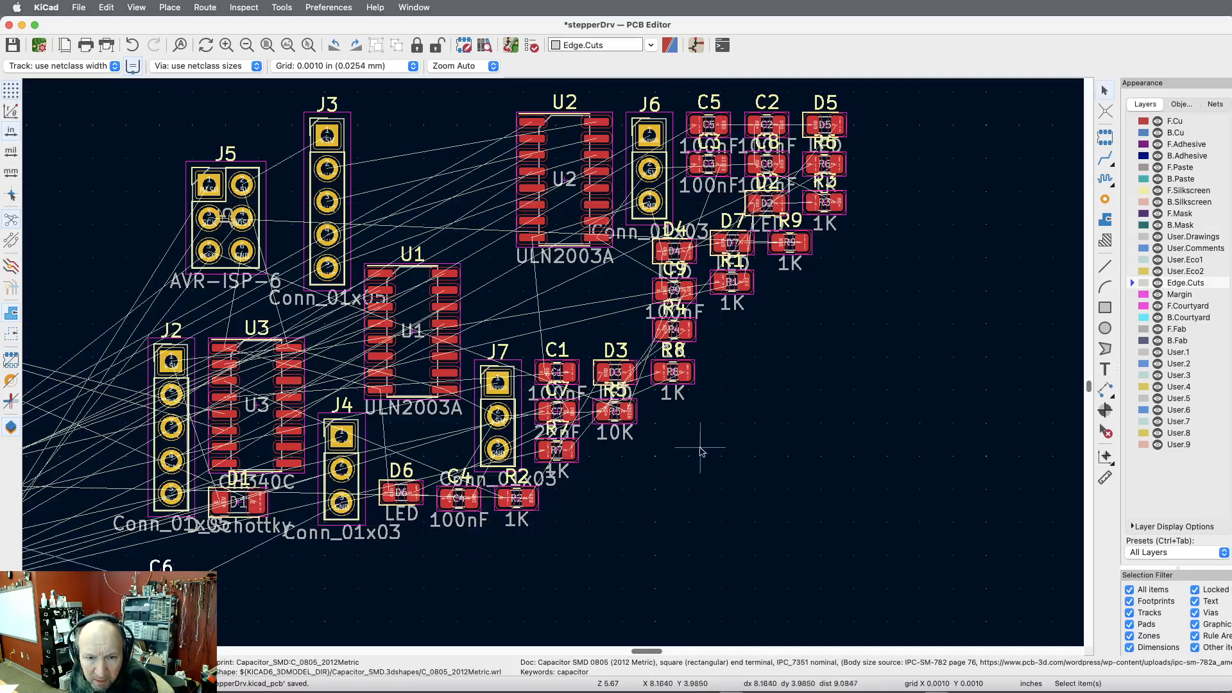
key(m)
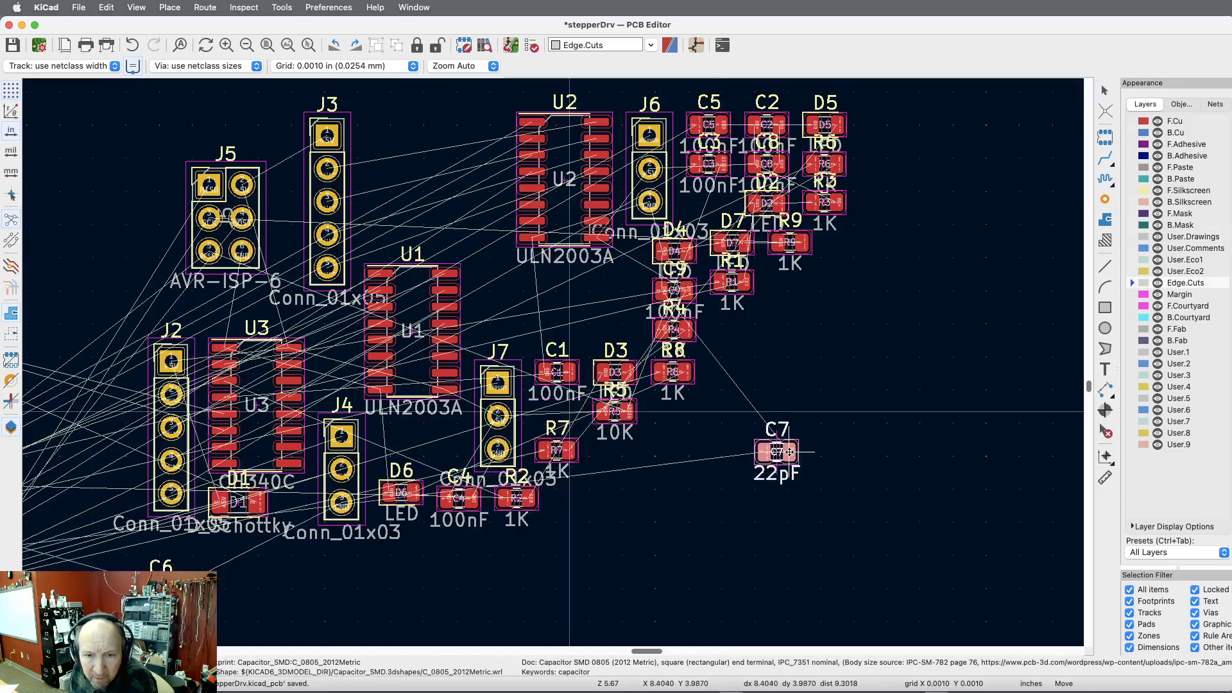
click(264, 582)
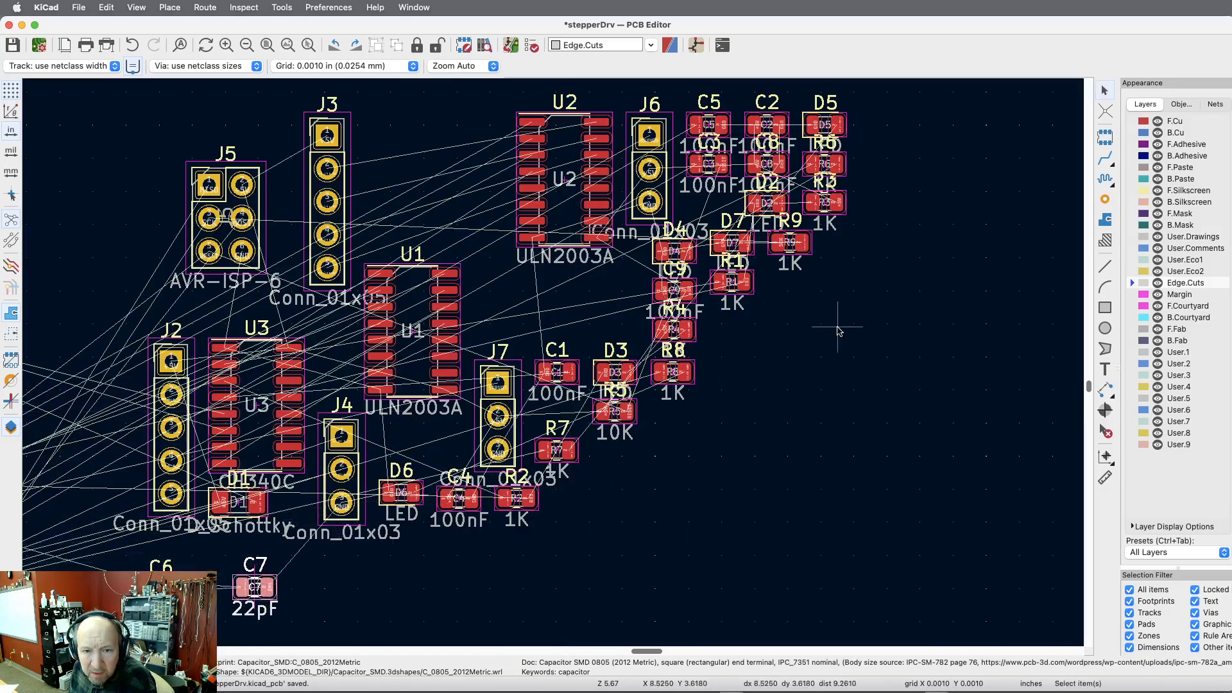
Step: Move capacitor C7 to just below and right of crystal Y1, rotated 270° counterclockwise so pad 1 faces up toward U4
scroll(828, 333, down, 4)
scroll(413, 485, up, 4)
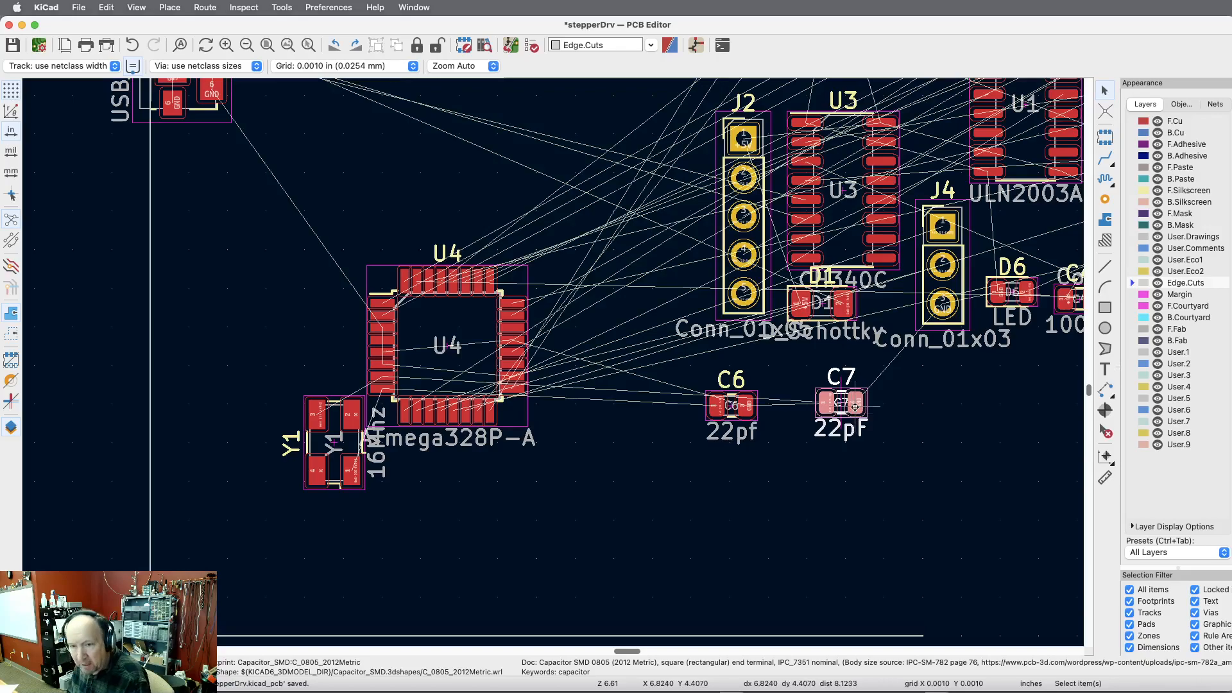
drag(848, 420, 413, 547)
key(r)
key(r)
key(r)
click(311, 467)
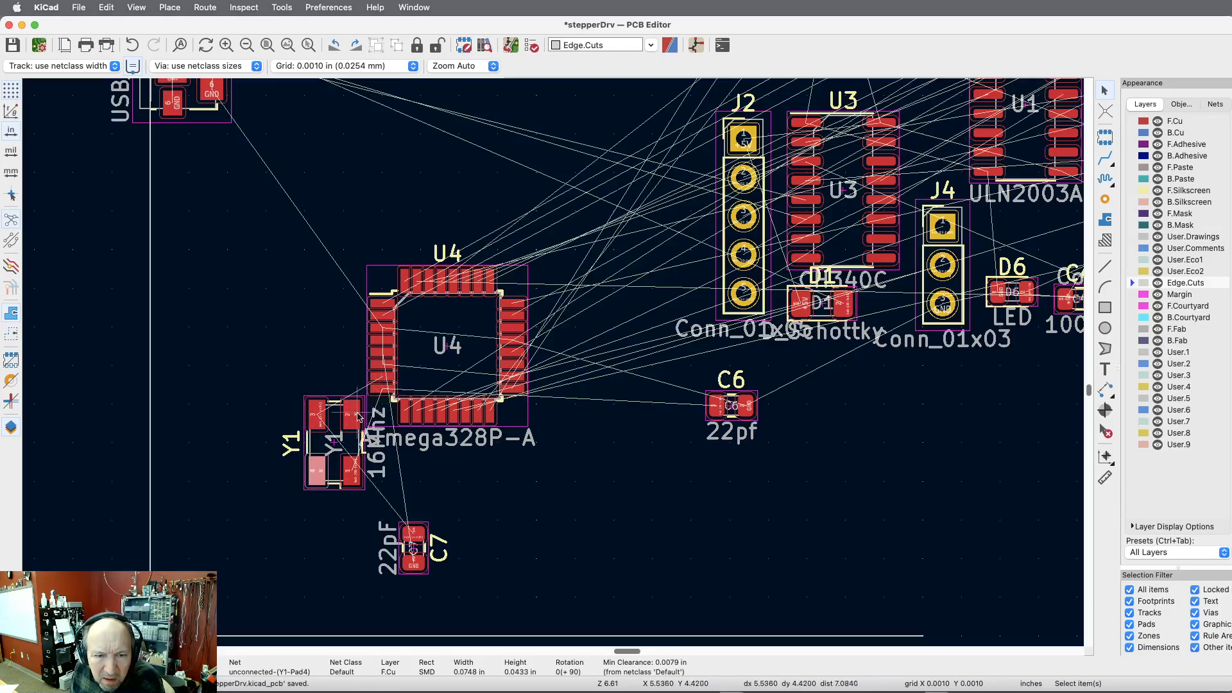
scroll(358, 416, up, 5)
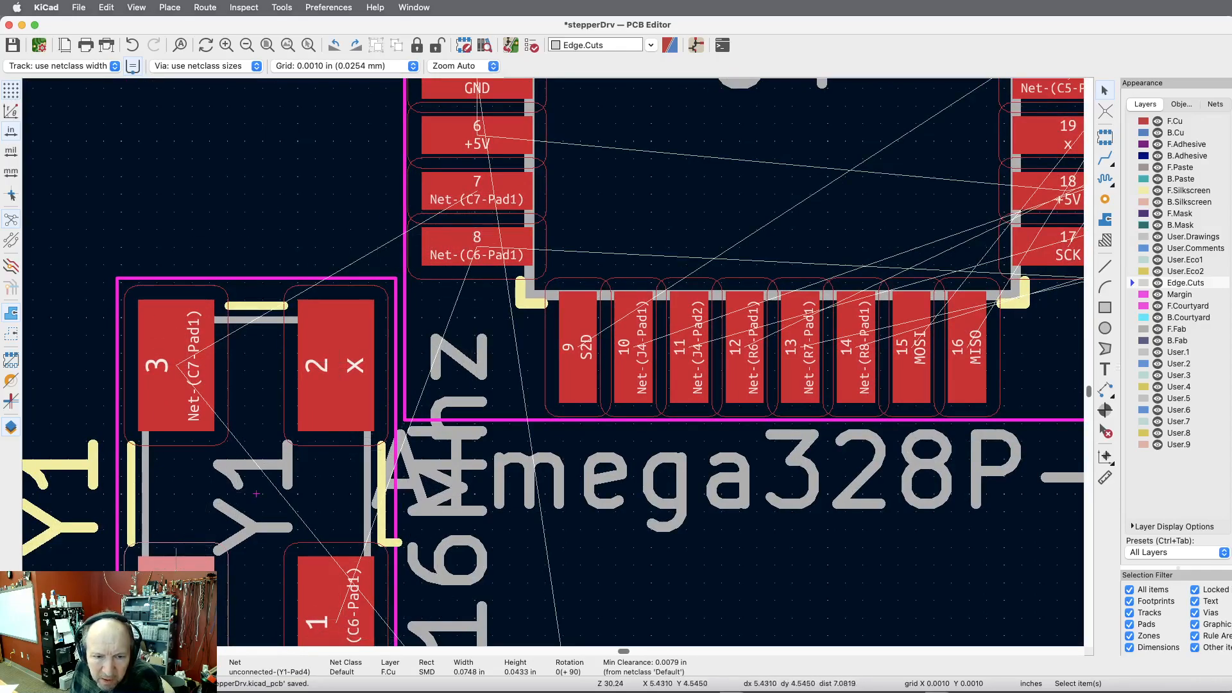
scroll(408, 420, down, 4)
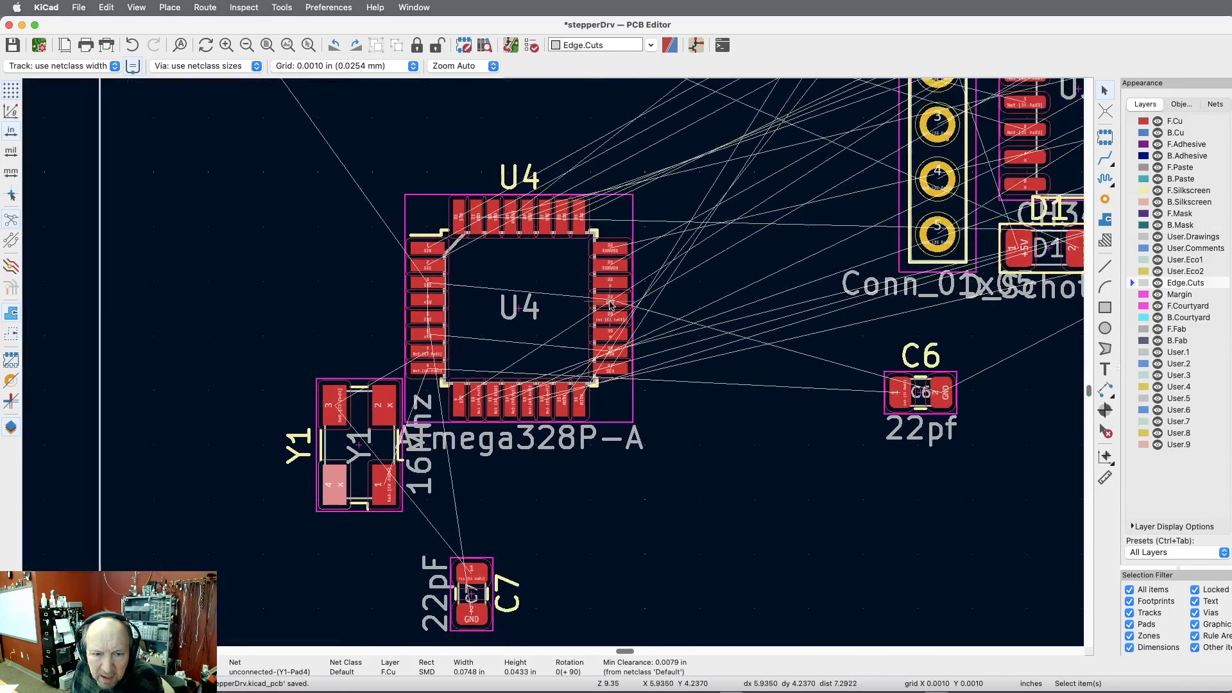
scroll(610, 305, down, 1)
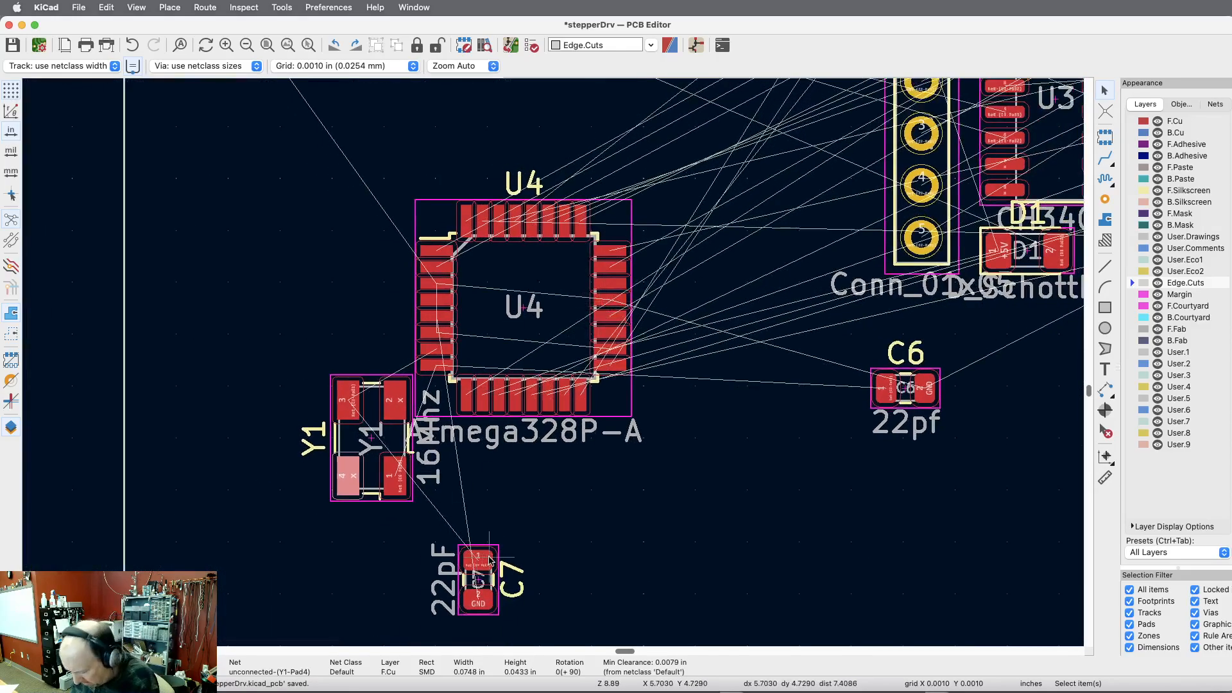
key(m)
key(Escape)
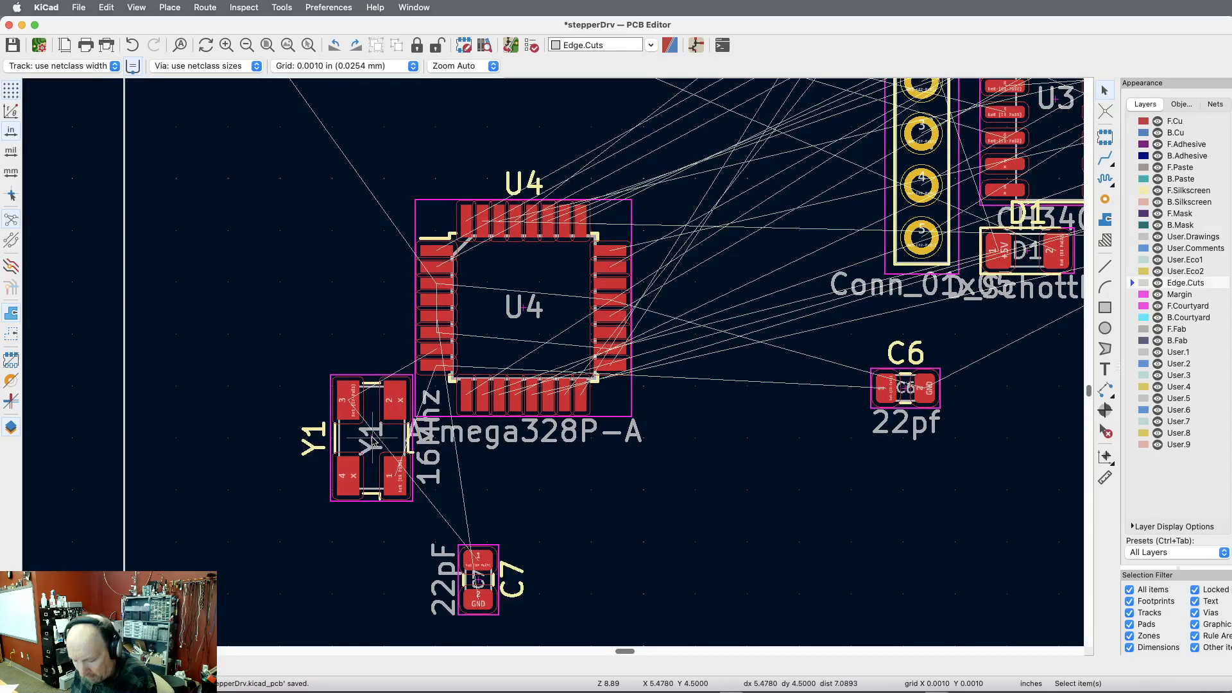
click(372, 439)
key(Escape)
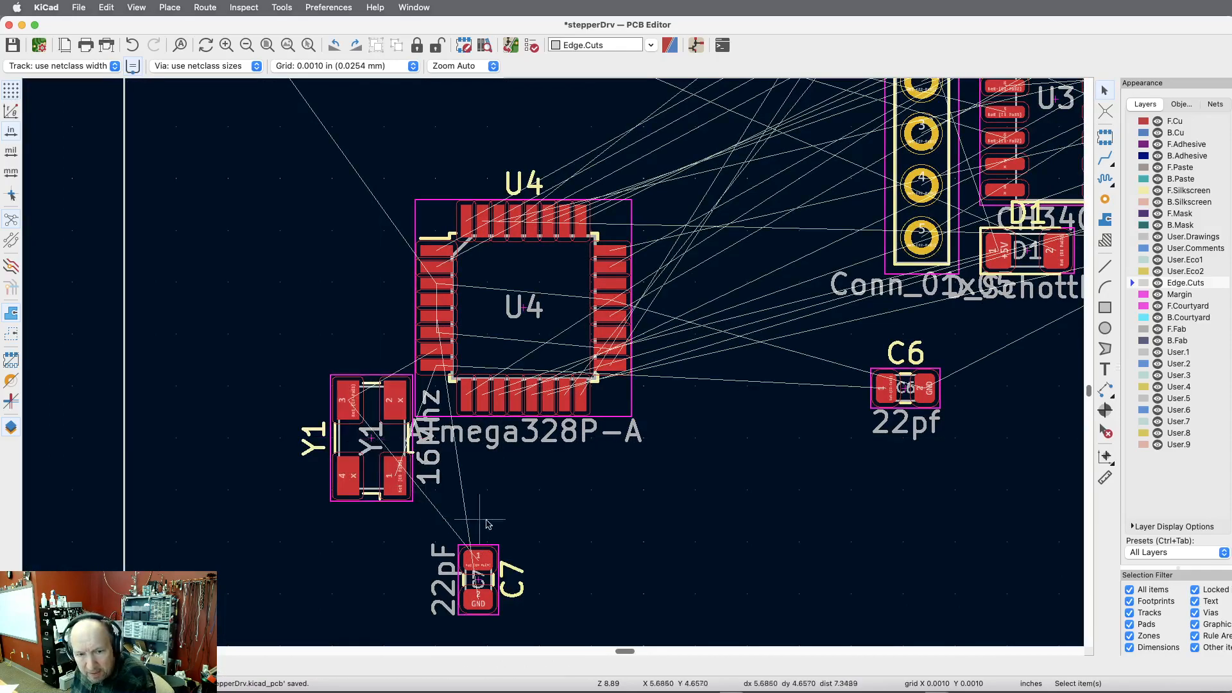
Step: Place capacitors C7 and C6 side by side directly below crystal Y1, with C6 rotated 270° counterclockwise so its pad 1 faces the crystal
key(m)
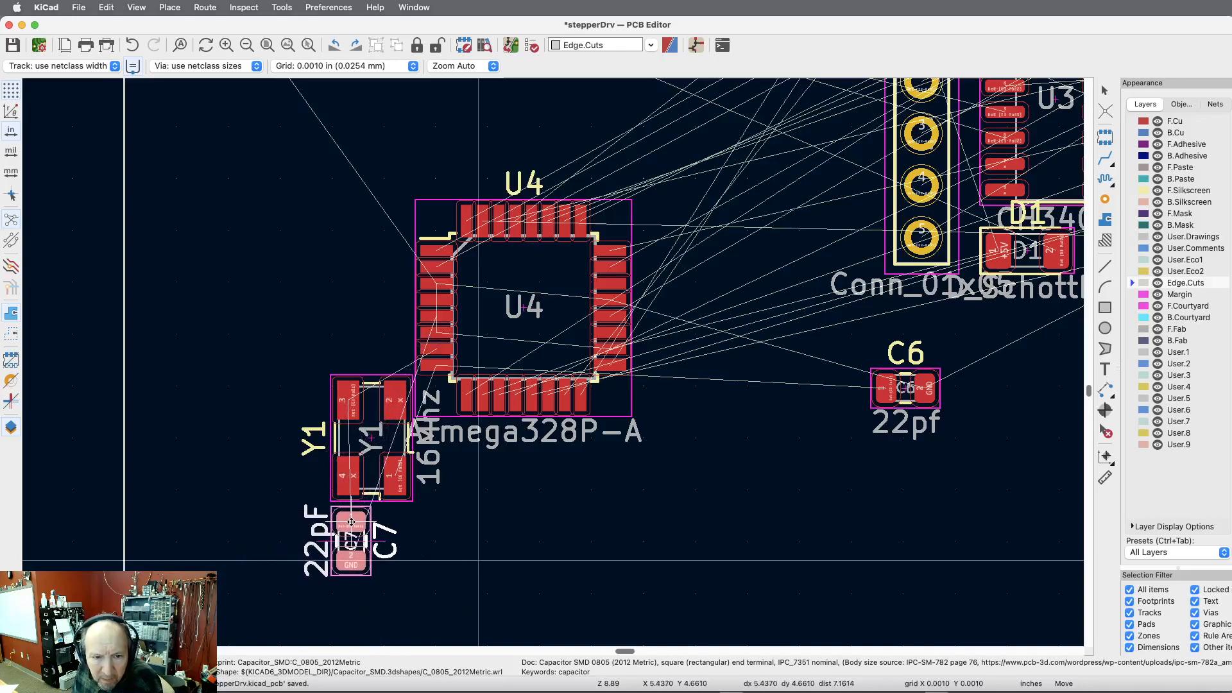
click(350, 521)
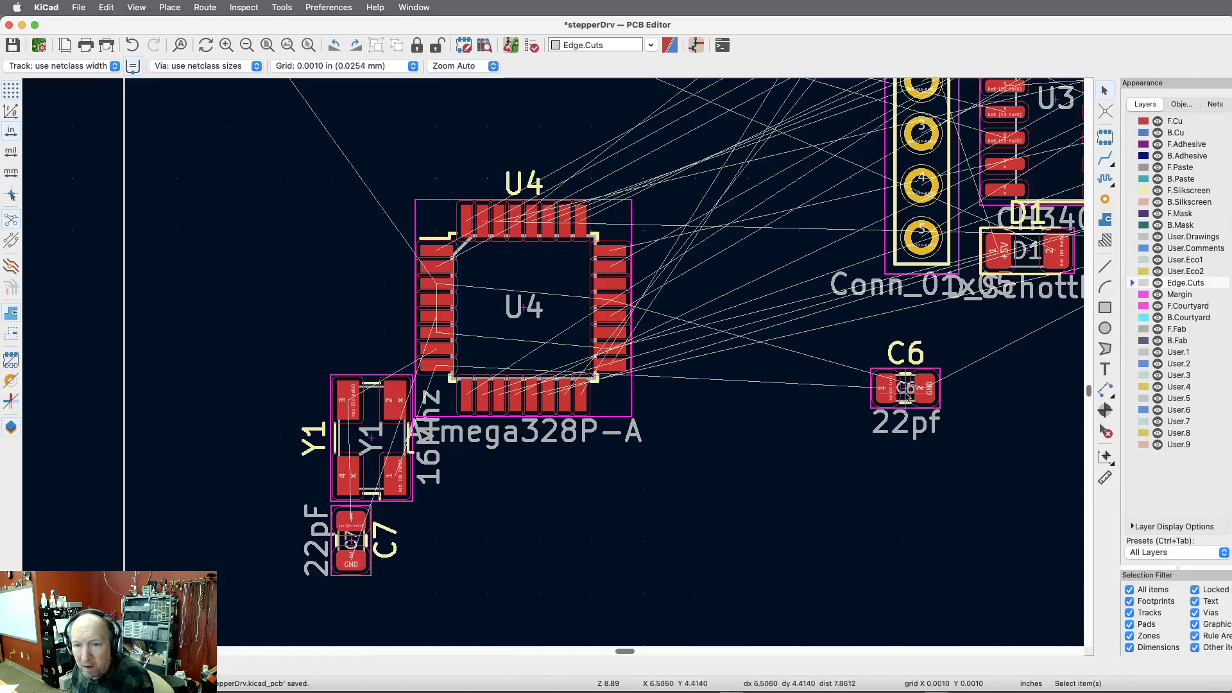
key(m)
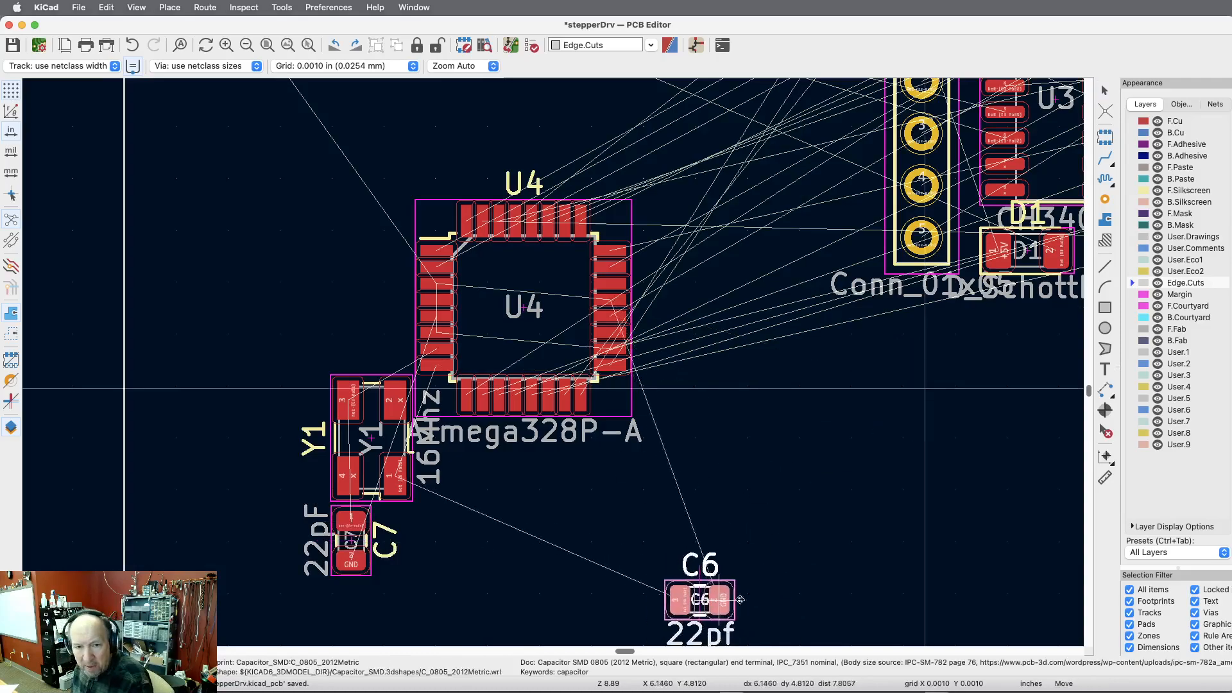
key(r)
key(r)
key(r)
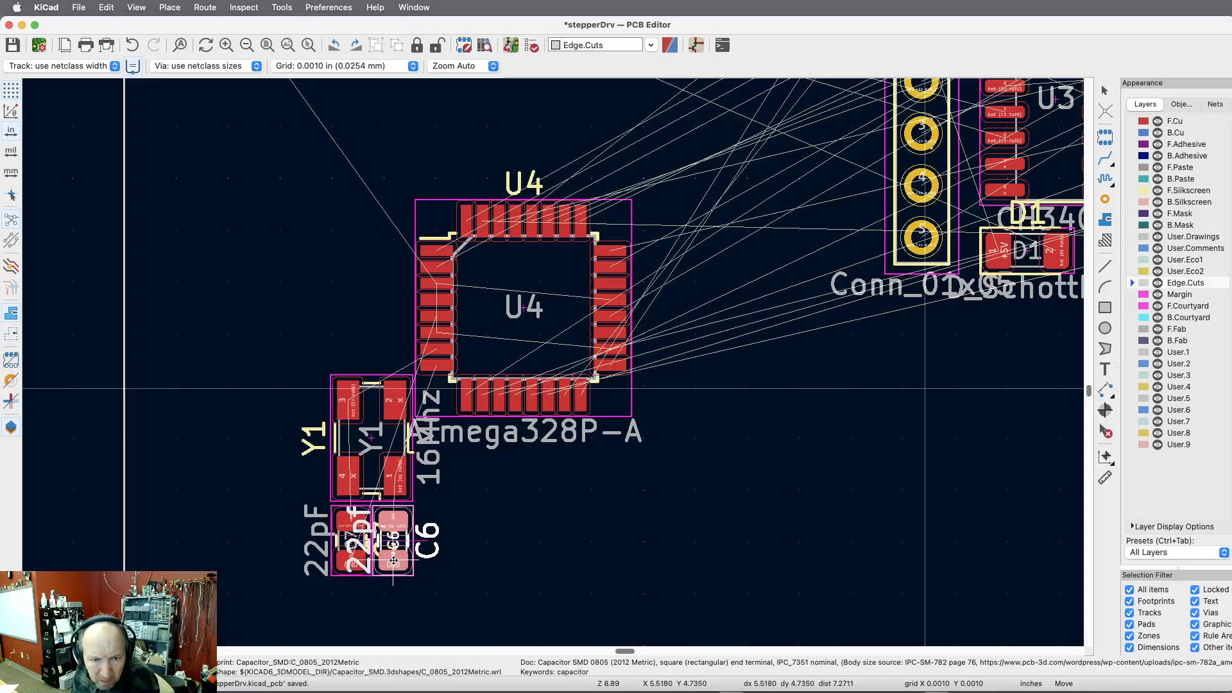
click(394, 562)
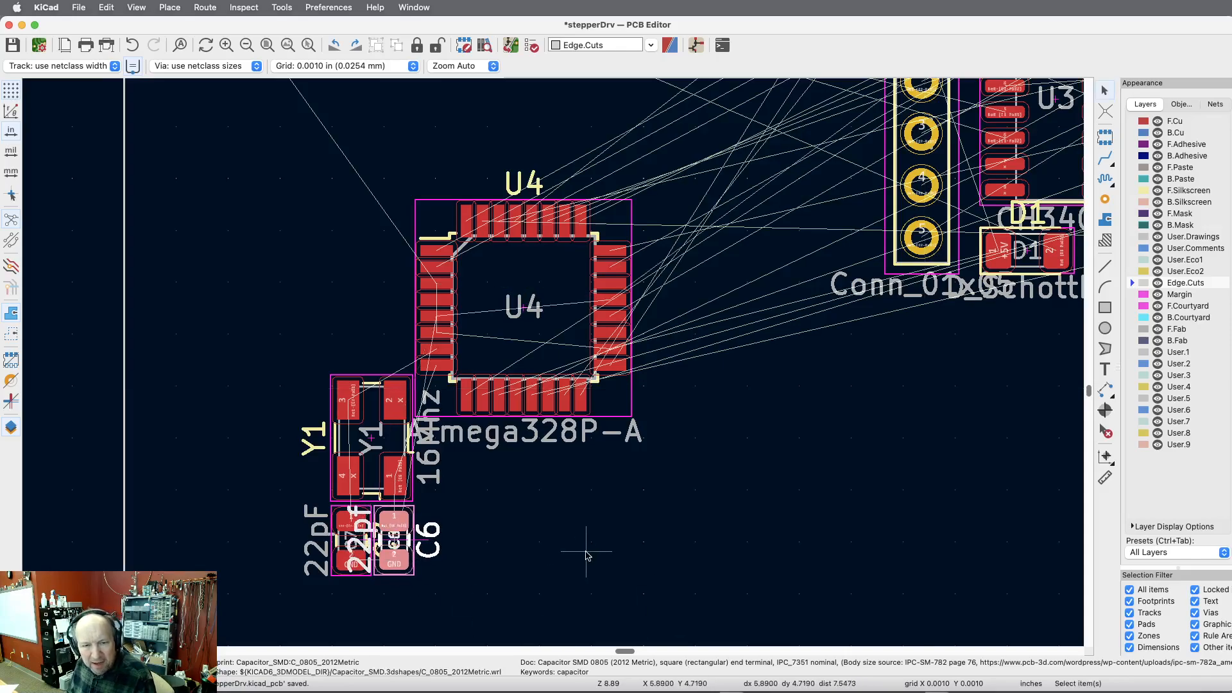
Step: Hide the footprint values on the board and clear the selection of C6
click(1179, 105)
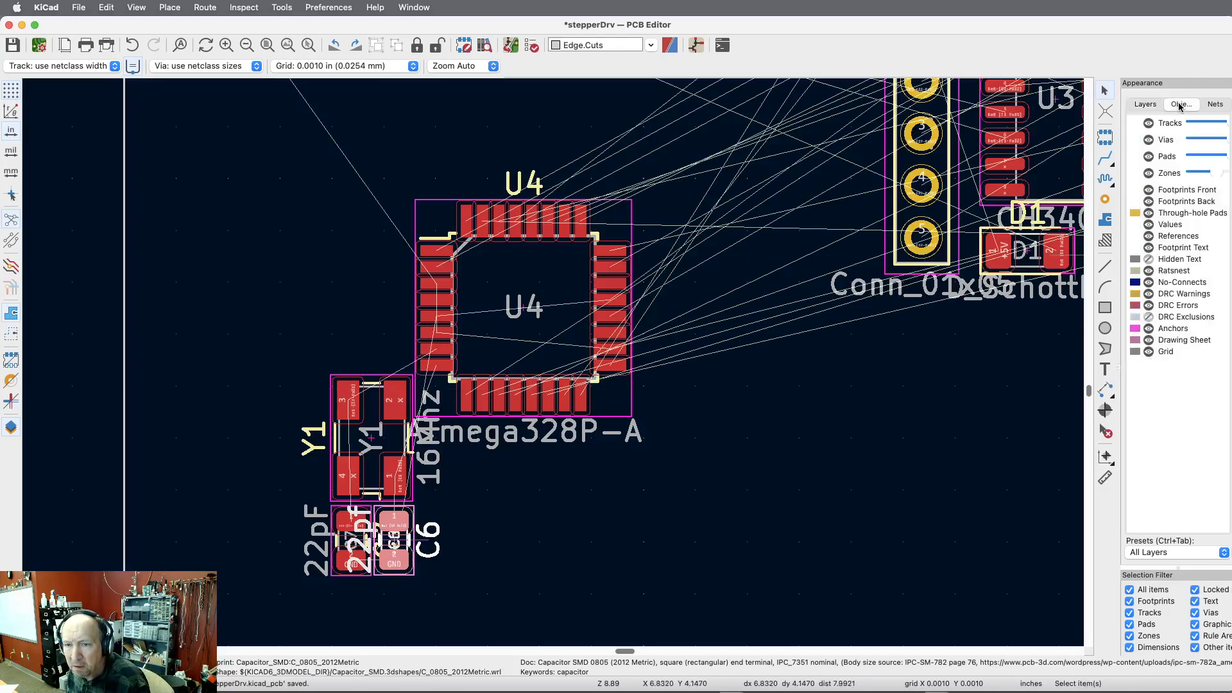
click(1148, 225)
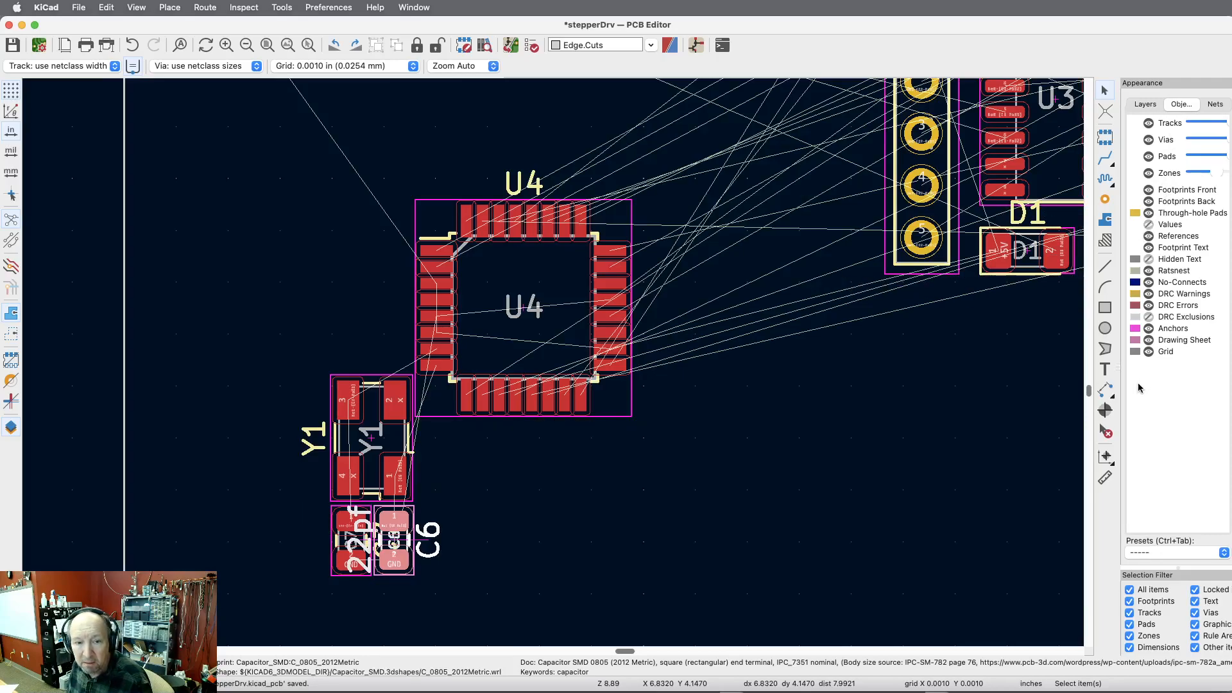
click(835, 461)
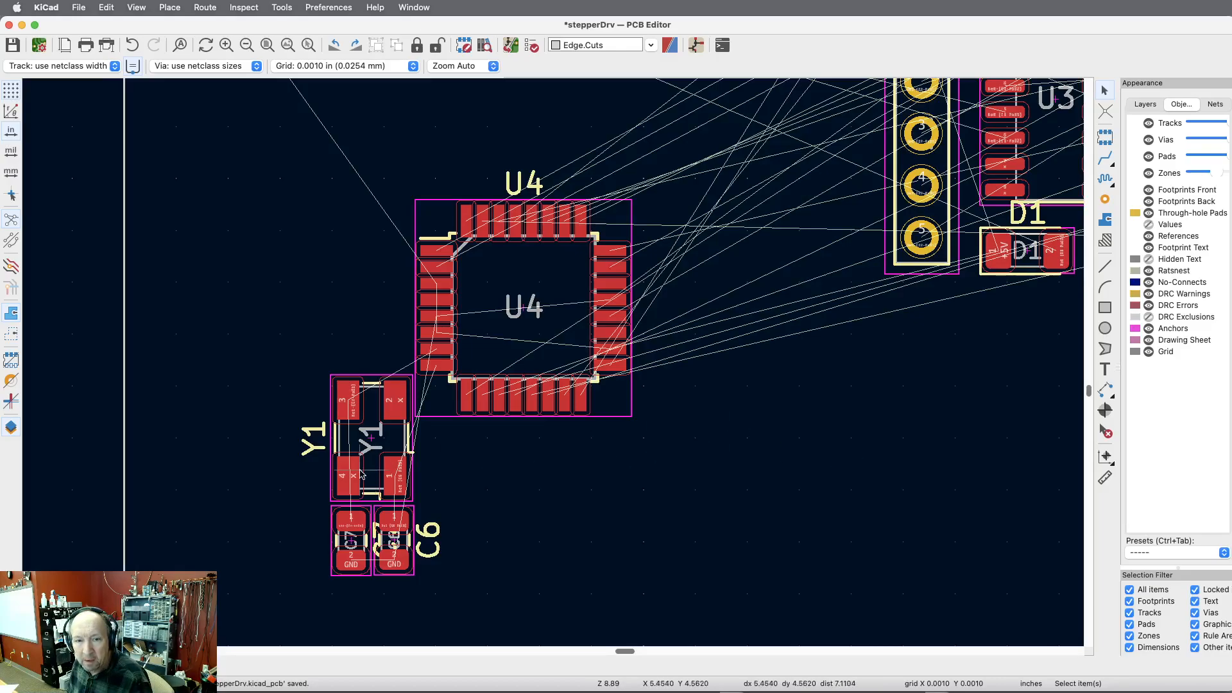
Step: Move driver U2 out of the component cluster to above U4, near the upper edge of the board area
scroll(361, 475, down, 5)
scroll(361, 474, down, 2)
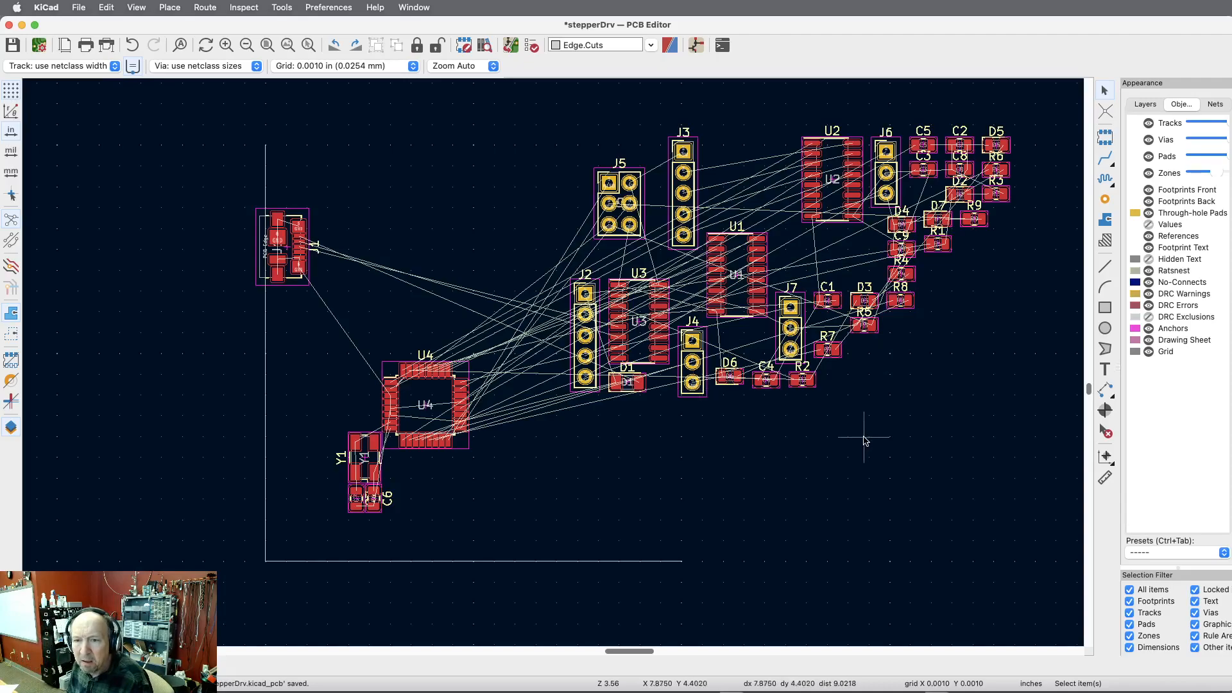
scroll(864, 440, down, 3)
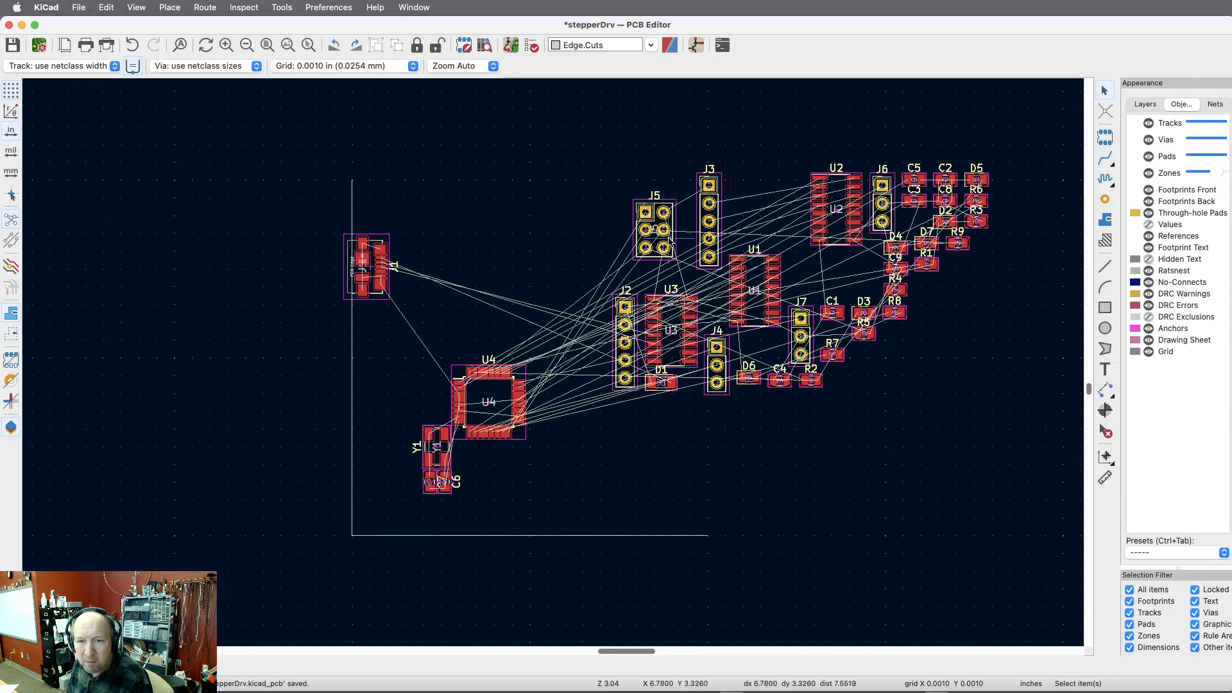
click(818, 178)
drag(818, 177, 491, 123)
Step: Move header J3 to the right side of U2, and the AVR-ISP-6 header J5 to below and right of U4
click(709, 185)
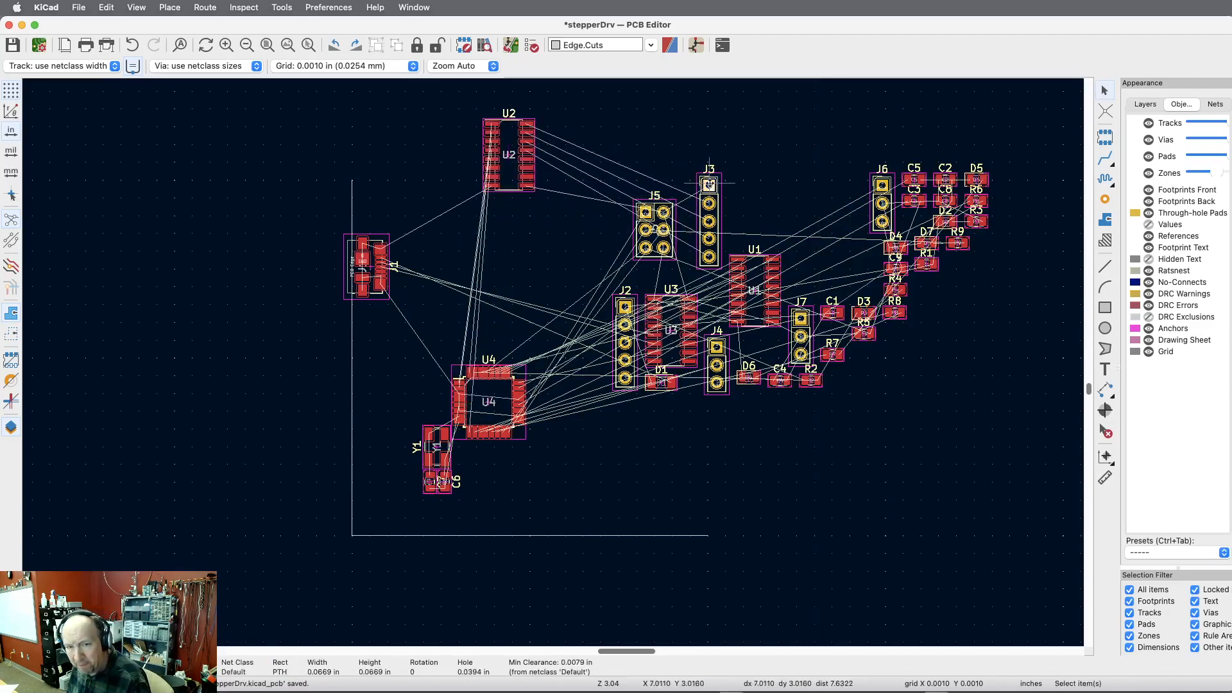
drag(709, 185, 561, 100)
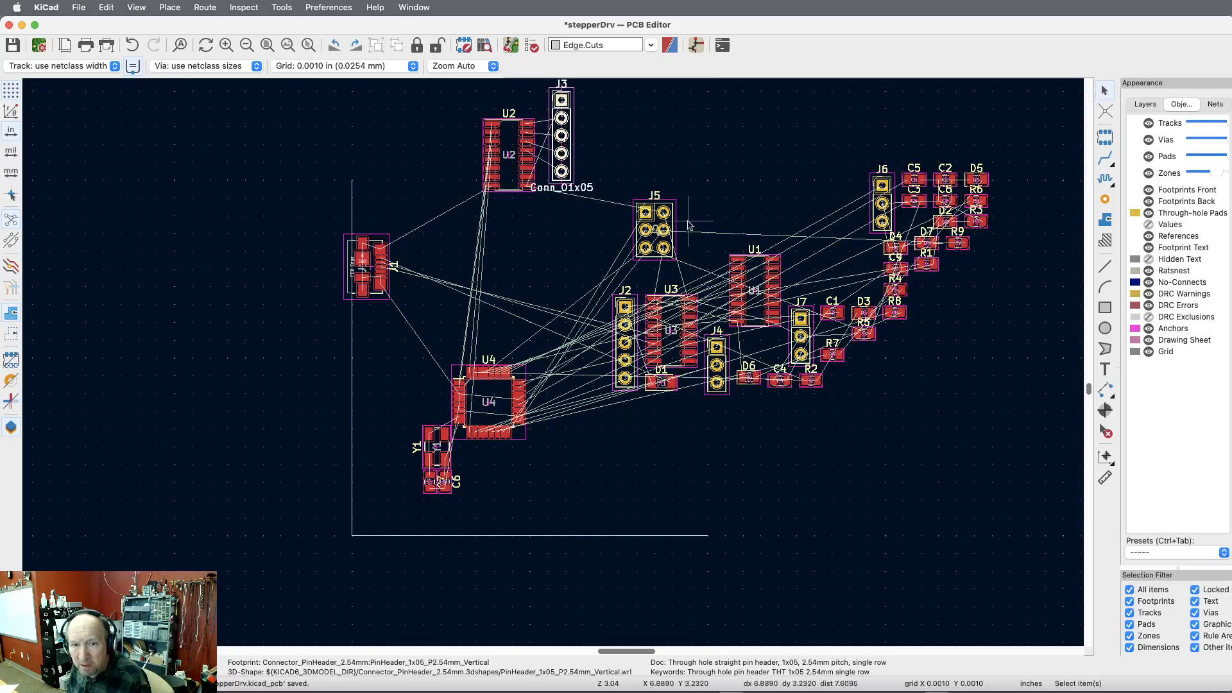
click(664, 212)
drag(664, 212, 563, 451)
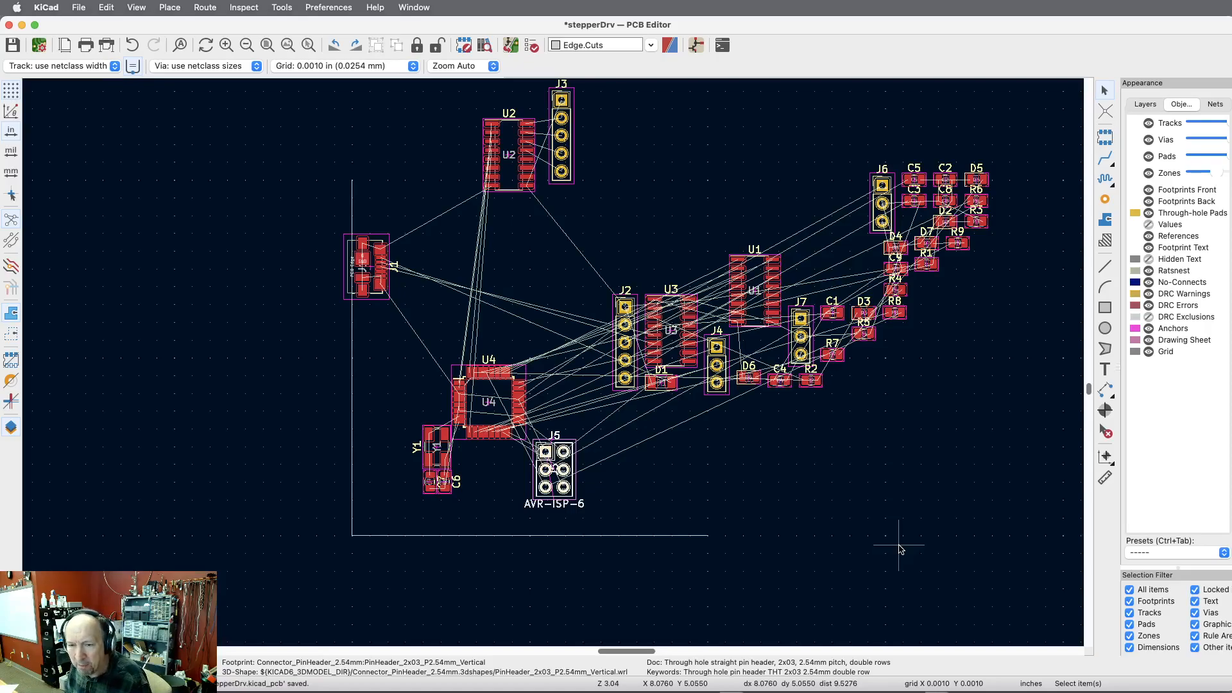
Step: Examine the microcontroller's LED and resistor connections around R6–R9 and D4–D7 in the Schematic Editor, then return to the PCB Editor
key(super+grave)
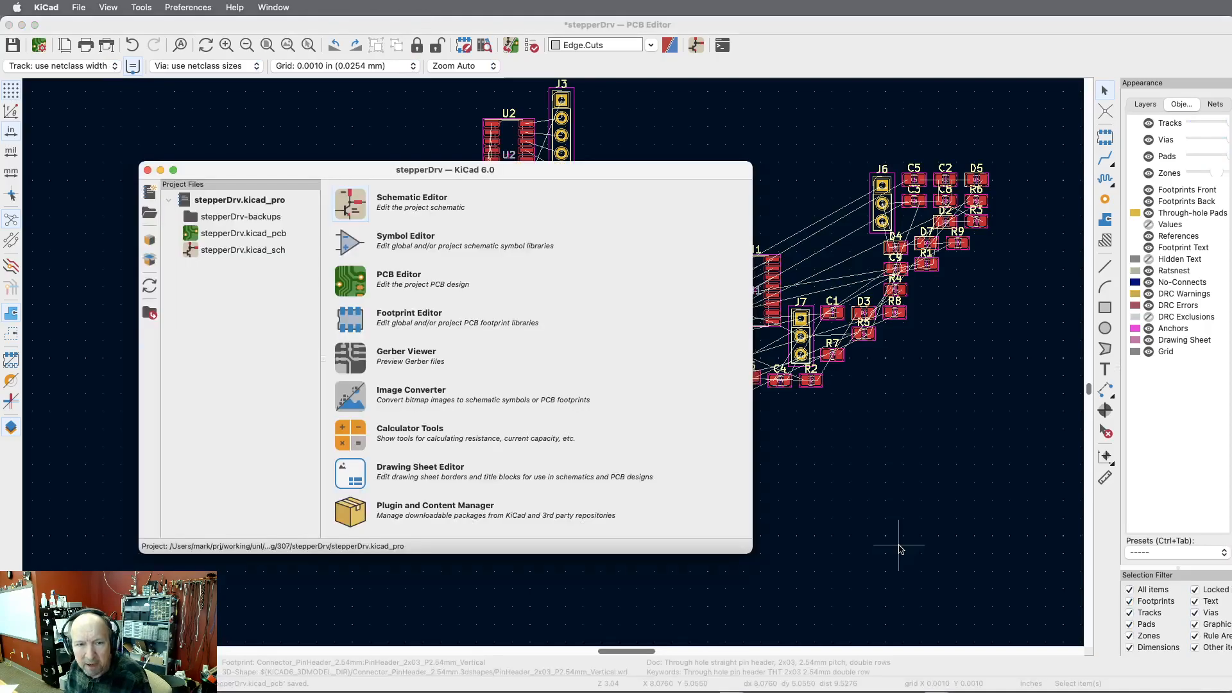
key(super+grave)
scroll(717, 256, down, 5)
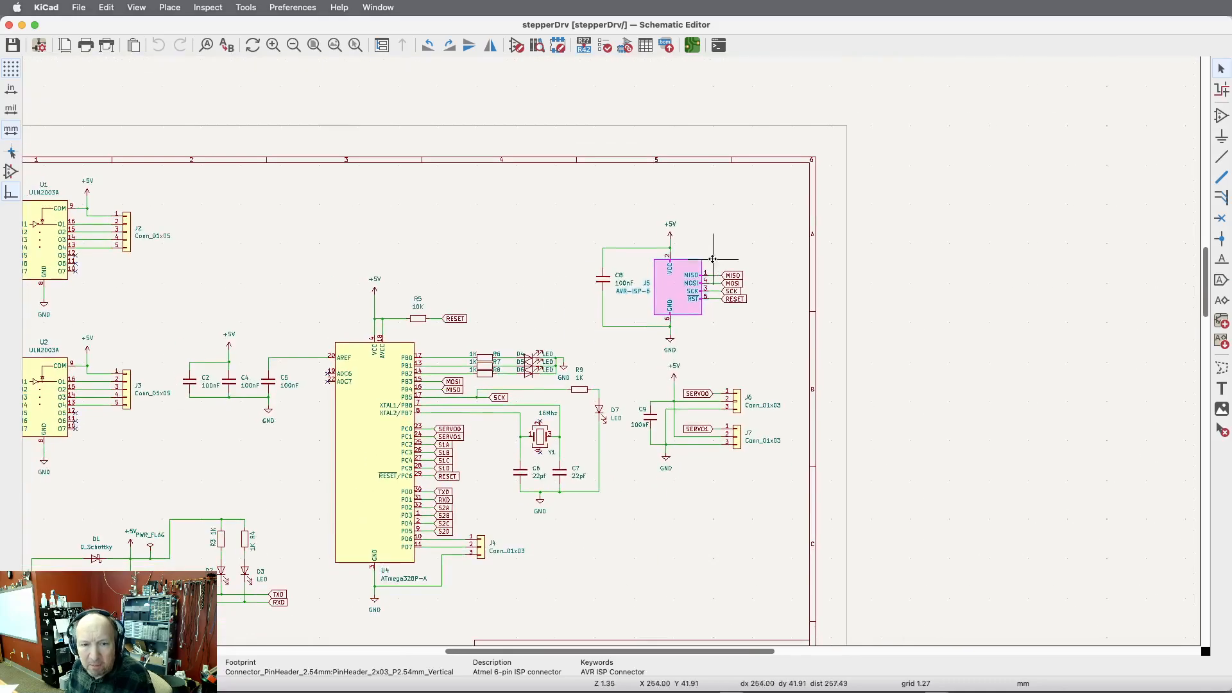
scroll(512, 406, up, 5)
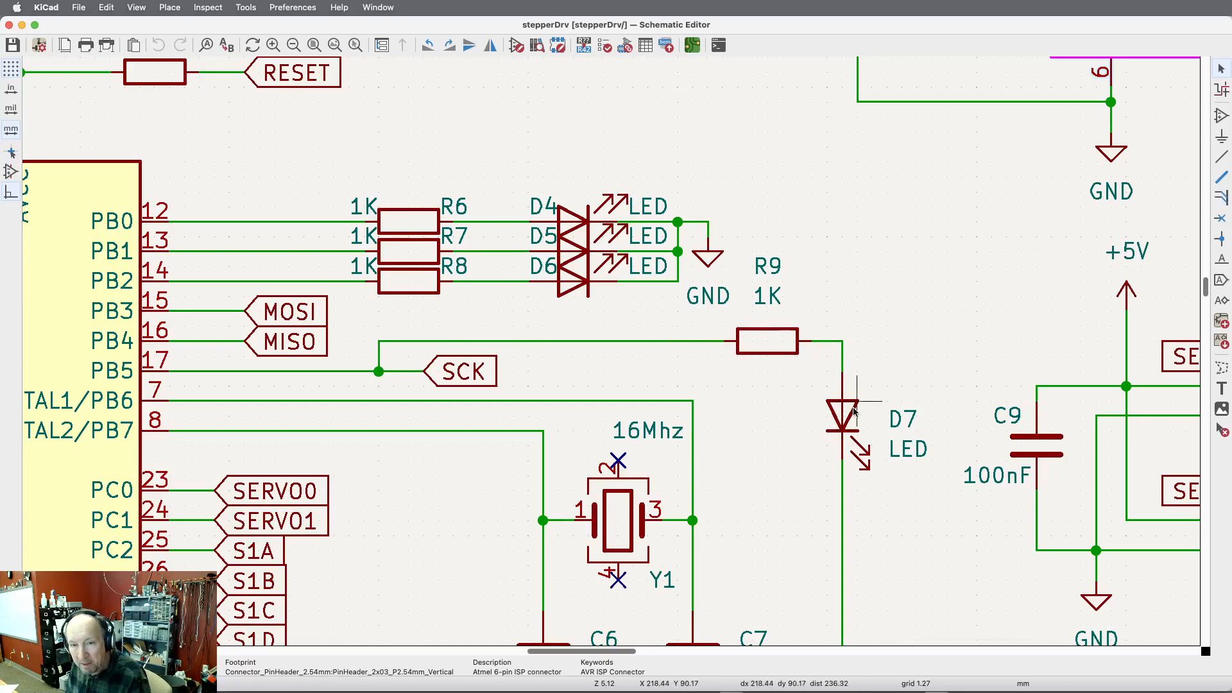
key(super+Tab)
key(super+Tab)
key(super+grave)
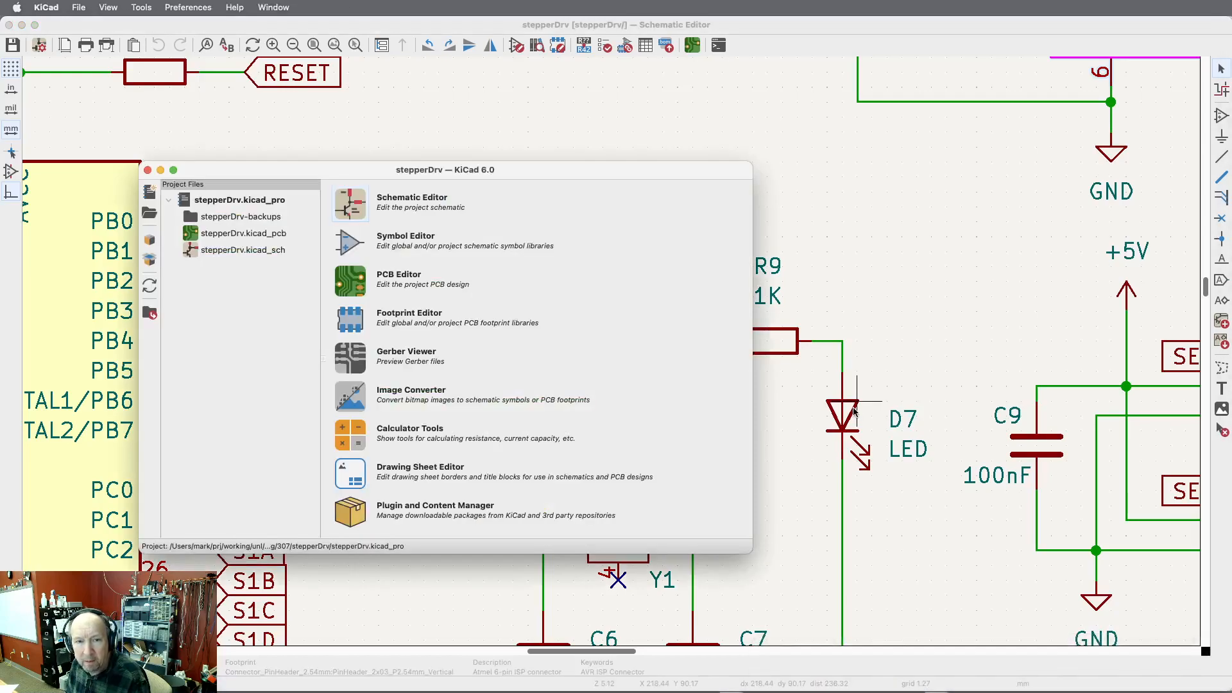
key(super+grave)
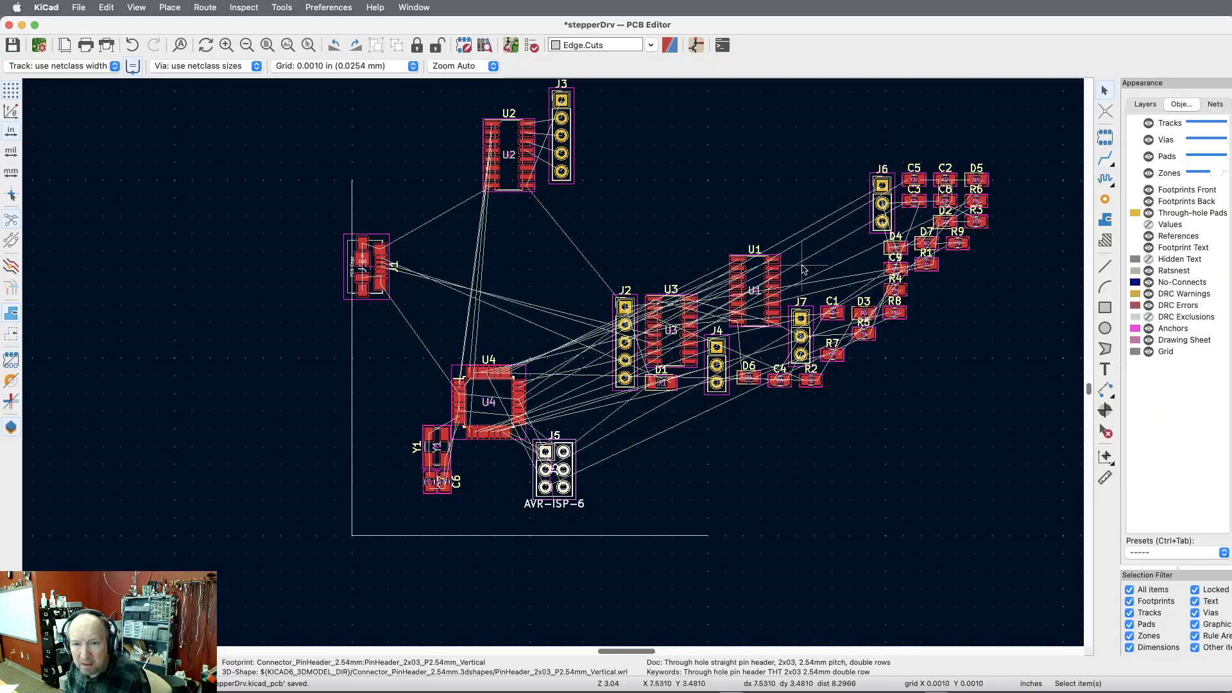
Step: Move resistor R6 below U4 and to the right of C6, rotated 270° counterclockwise so pad 1 faces U4
click(982, 198)
key(m)
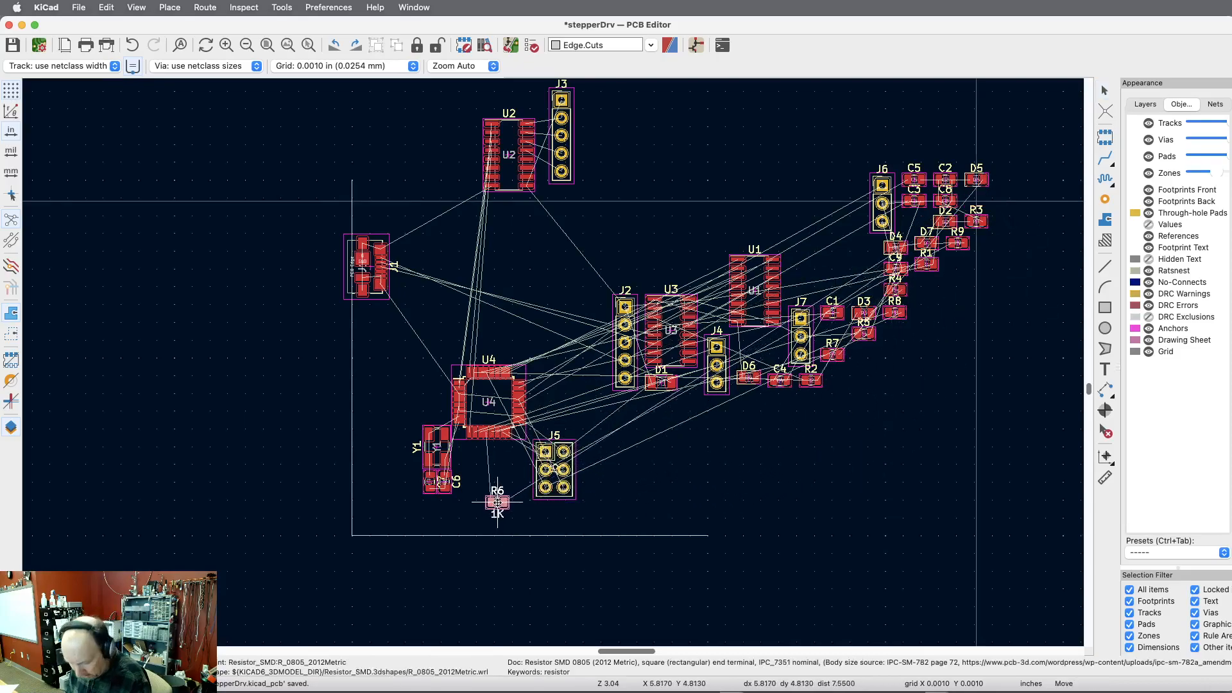
scroll(497, 502, up, 6)
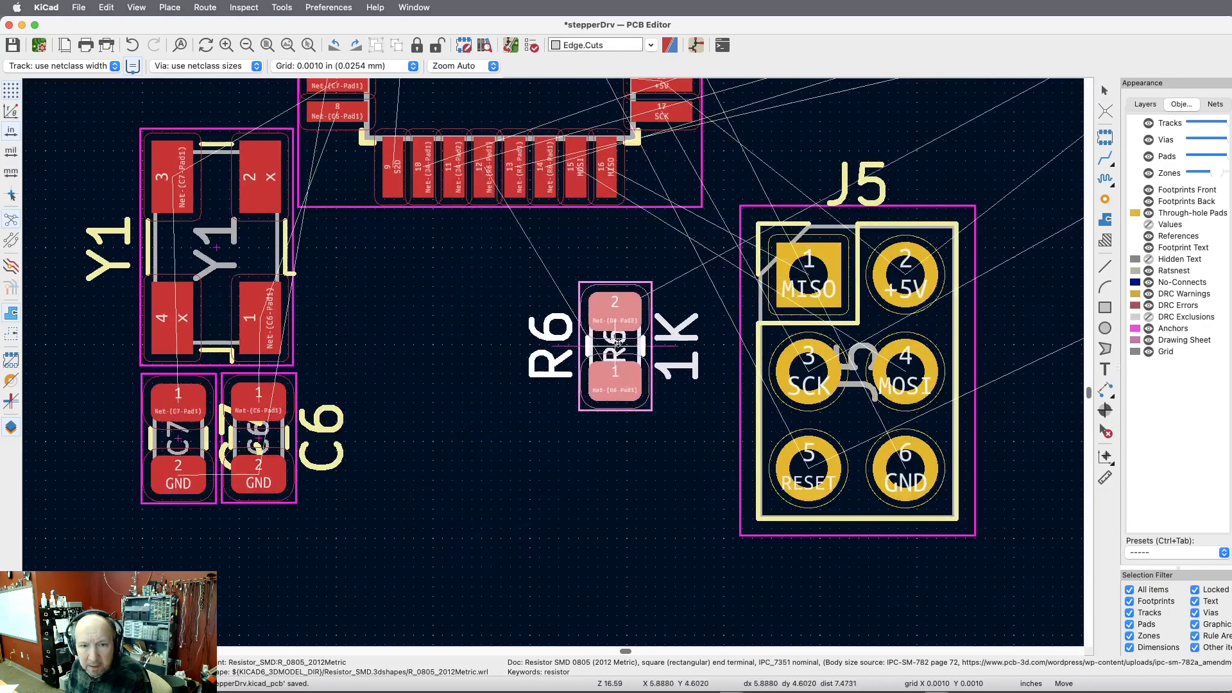
key(r)
key(r)
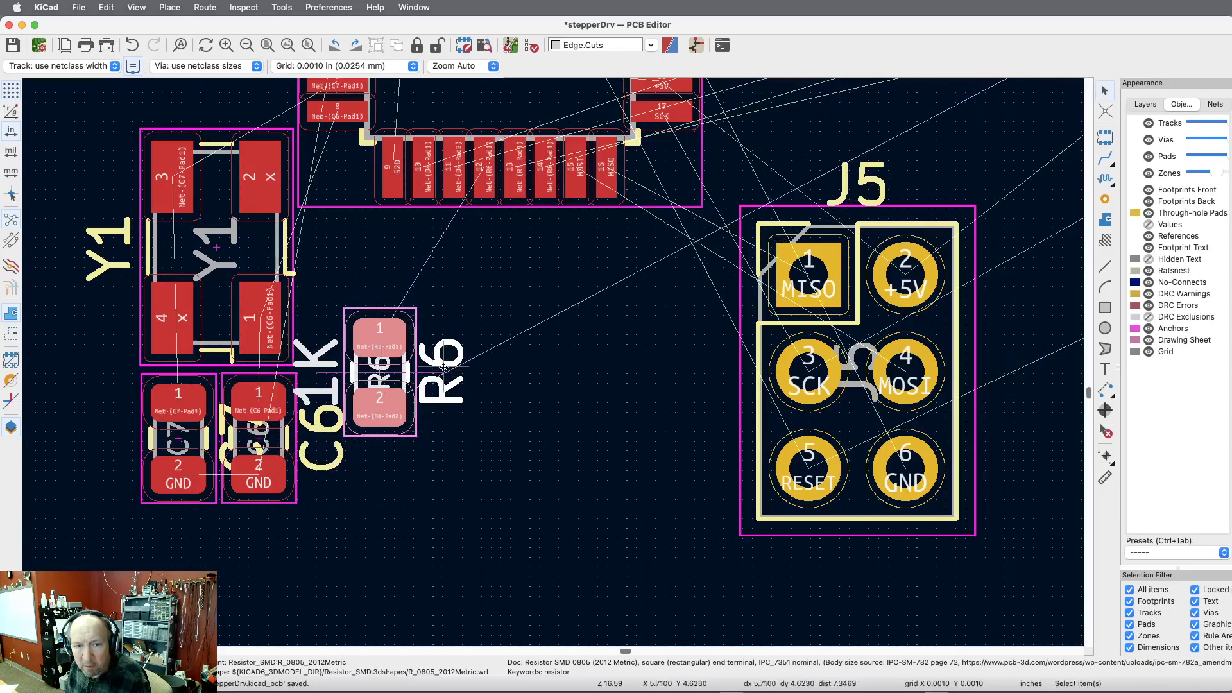
scroll(549, 383, down, 8)
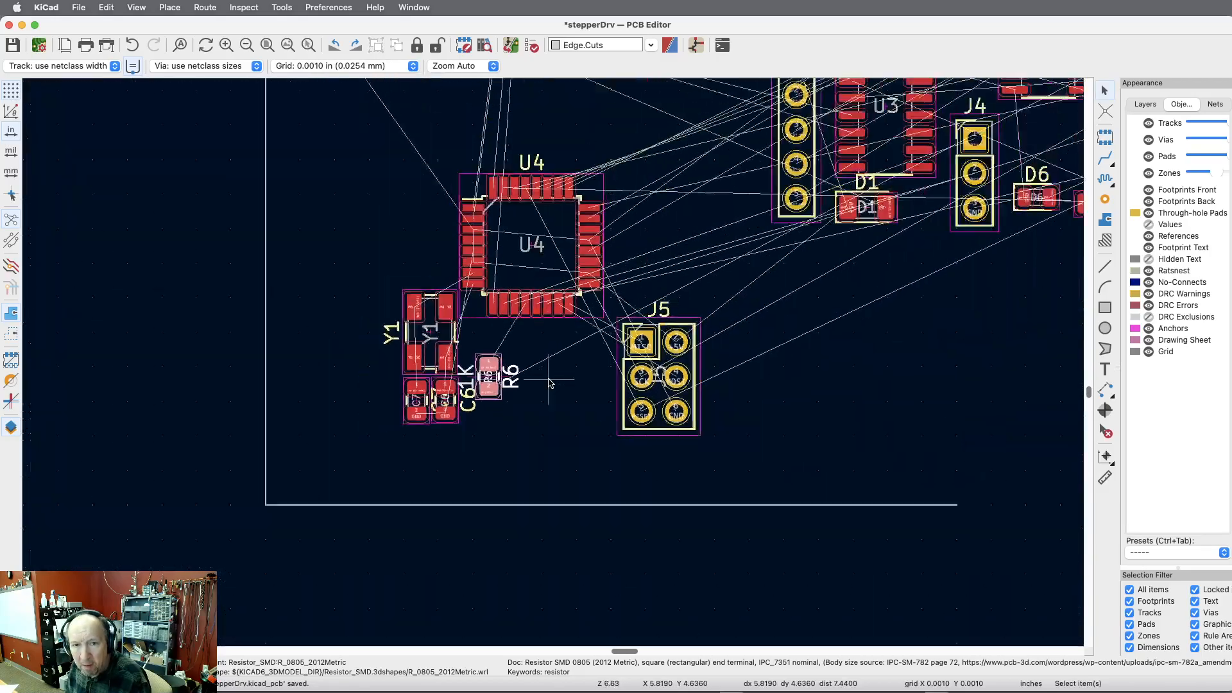
Step: Move resistor R7 out of the component cluster and place it just right of R6, rotated 270° counterclockwise with pad 1 facing U4
scroll(858, 190, up, 4)
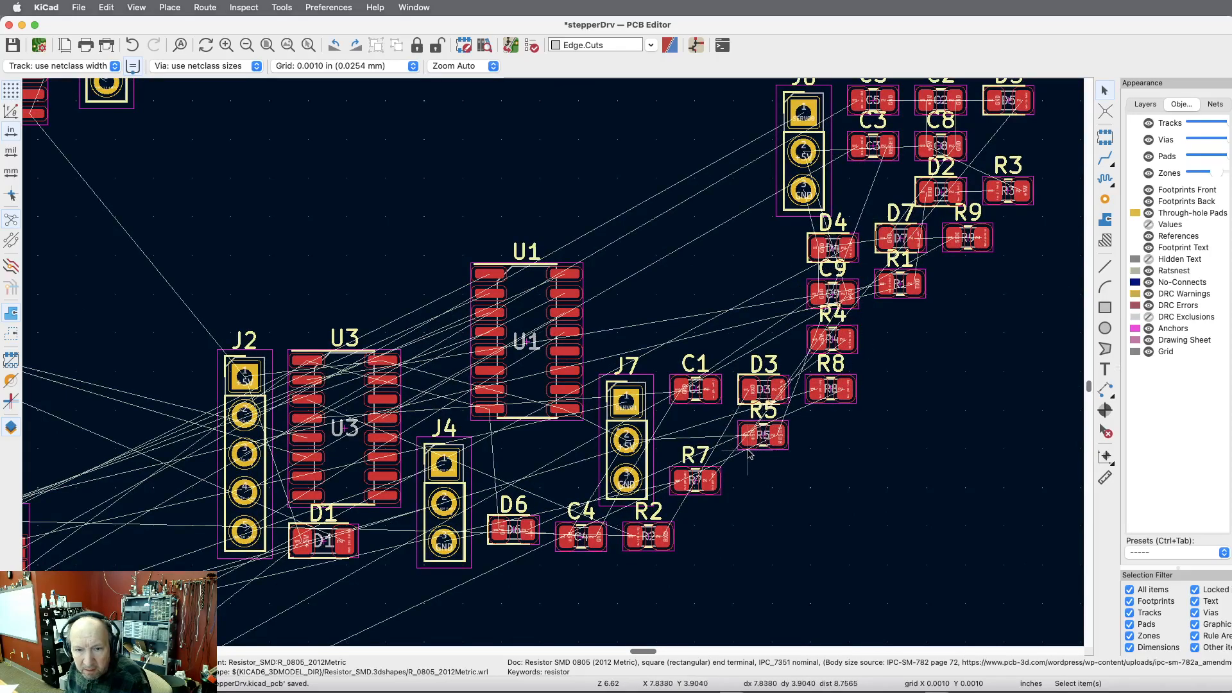
click(709, 482)
drag(709, 483, 960, 249)
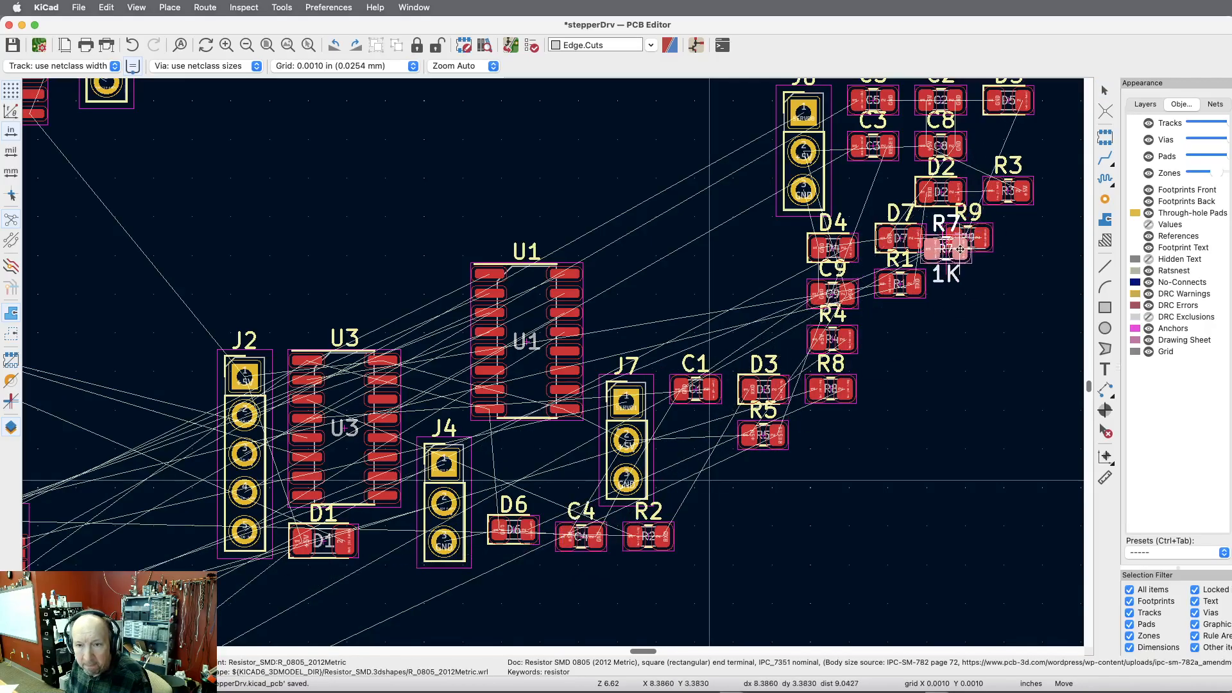
scroll(960, 248, down, 6)
scroll(731, 373, up, 7)
scroll(729, 382, down, 2)
scroll(730, 382, down, 4)
scroll(840, 209, up, 8)
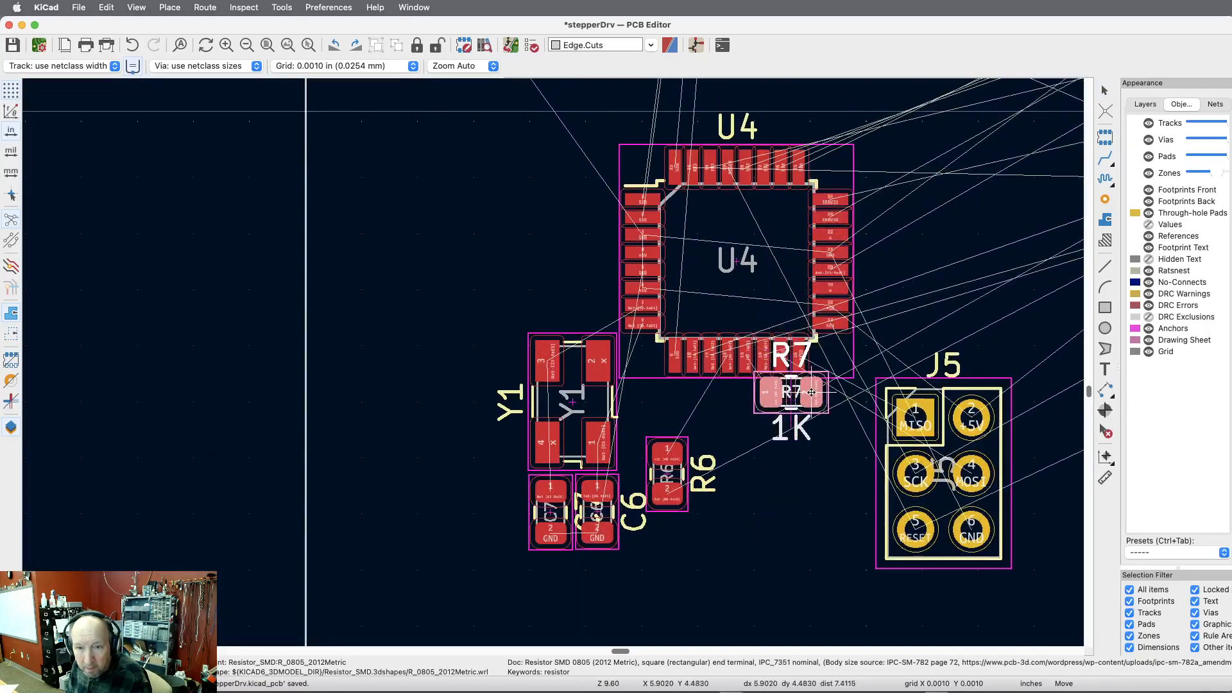
key(r)
key(r)
key(r)
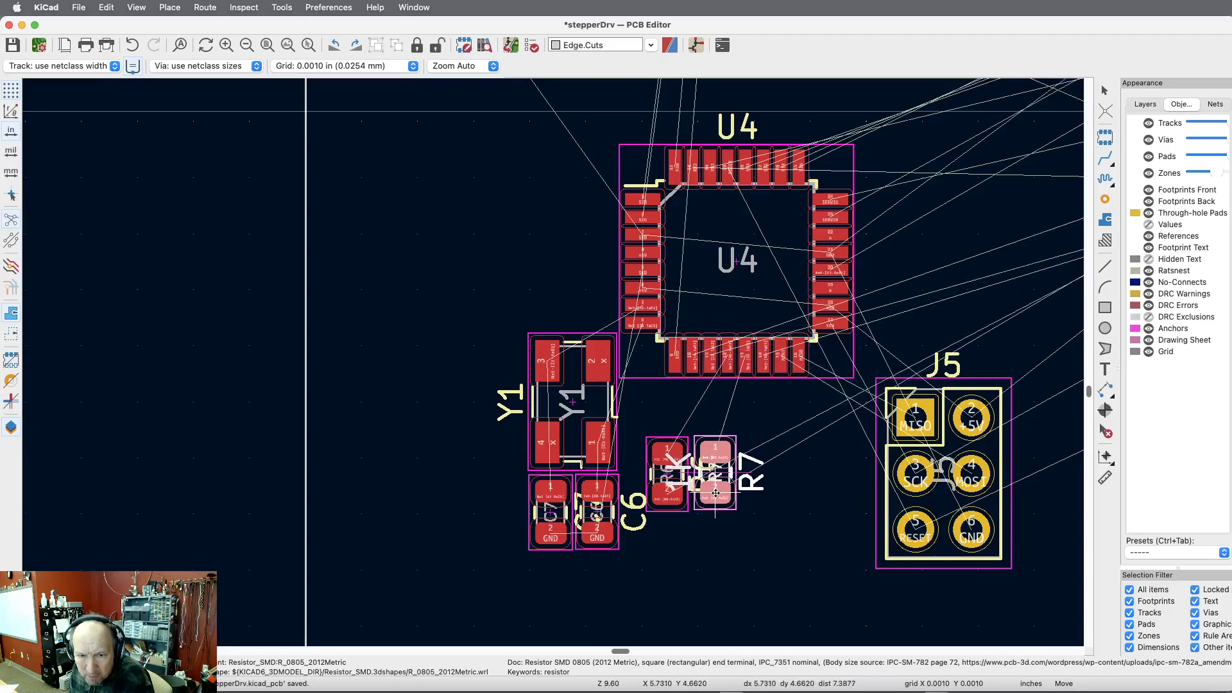
click(712, 494)
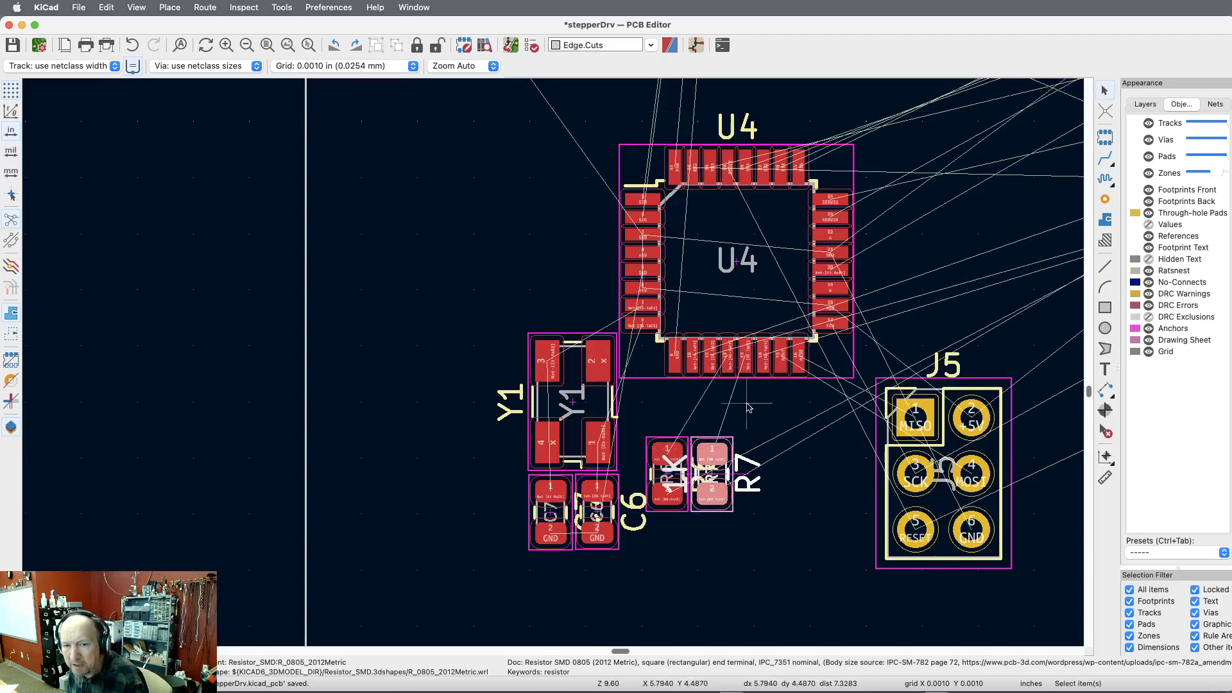
Step: Move resistor R8 out of the component cluster and place it just right of R7, rotated 270° counterclockwise with pad 1 facing U4
scroll(593, 498, down, 4)
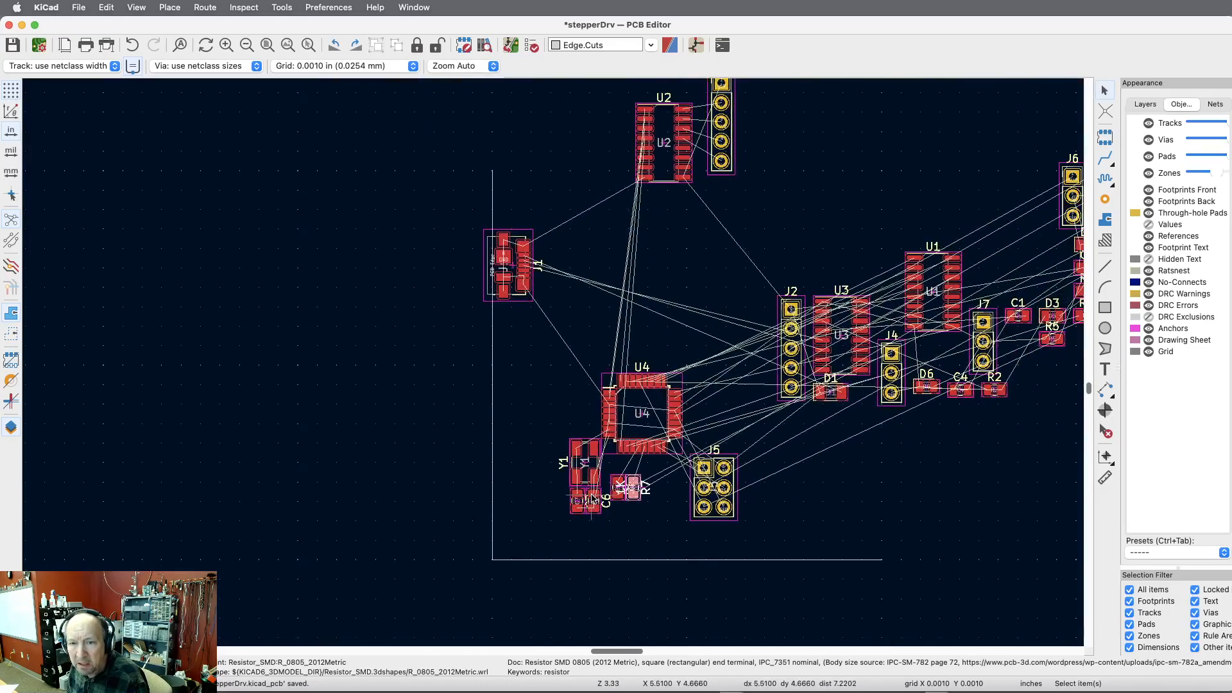
scroll(593, 499, down, 1)
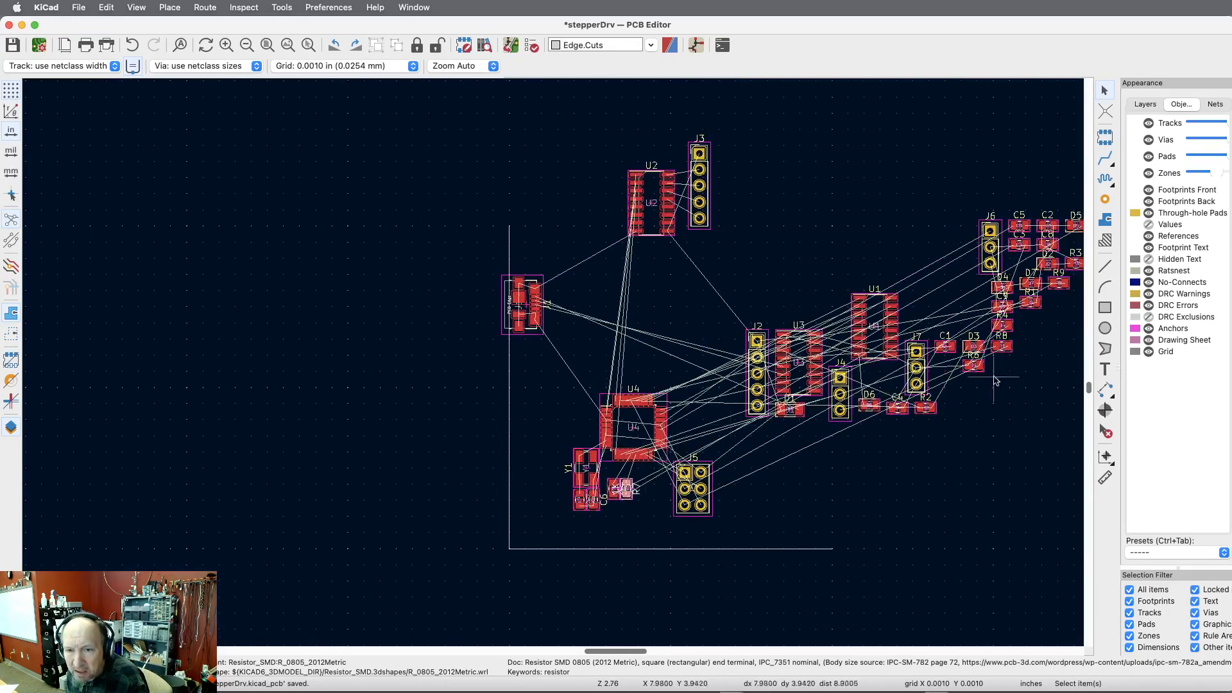
scroll(1020, 361, up, 3)
click(988, 329)
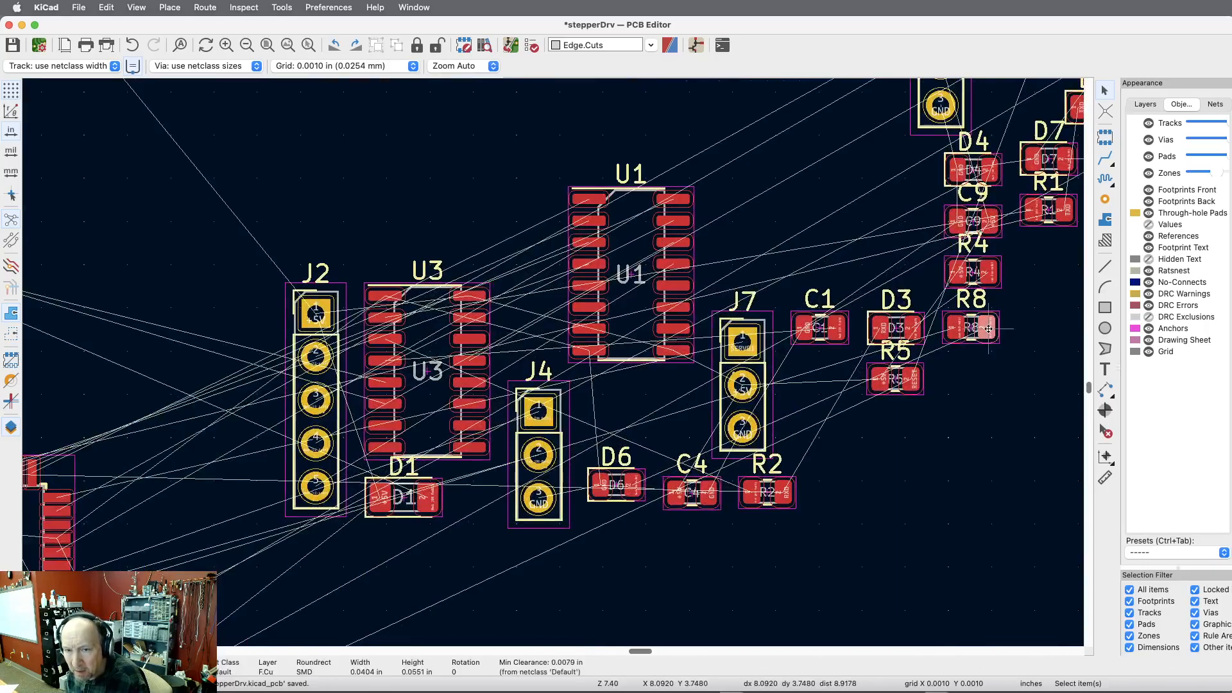
key(m)
scroll(994, 379, down, 4)
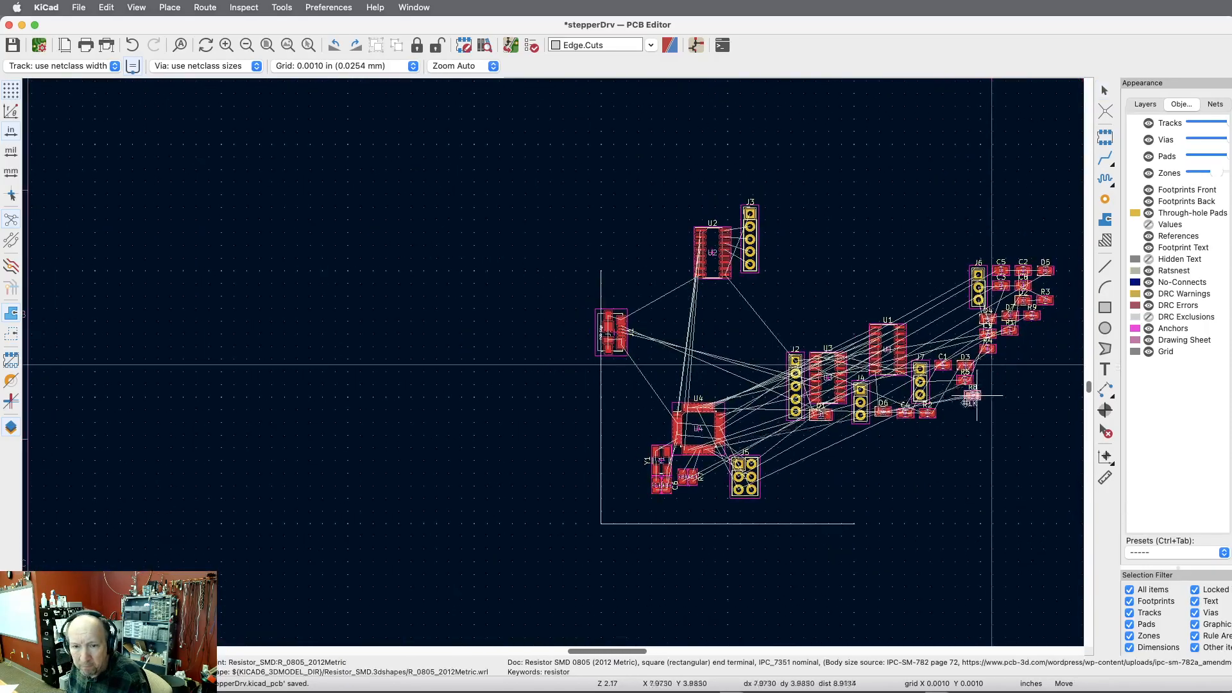
scroll(729, 475, up, 6)
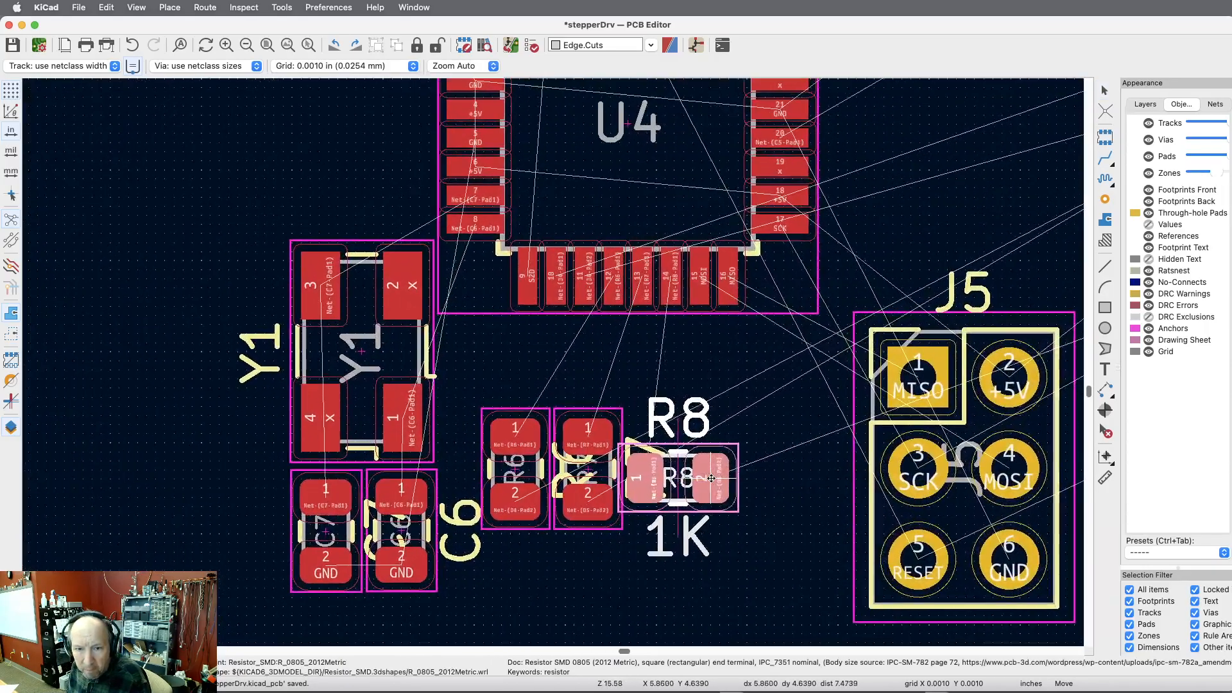
key(r)
key(r)
key(r)
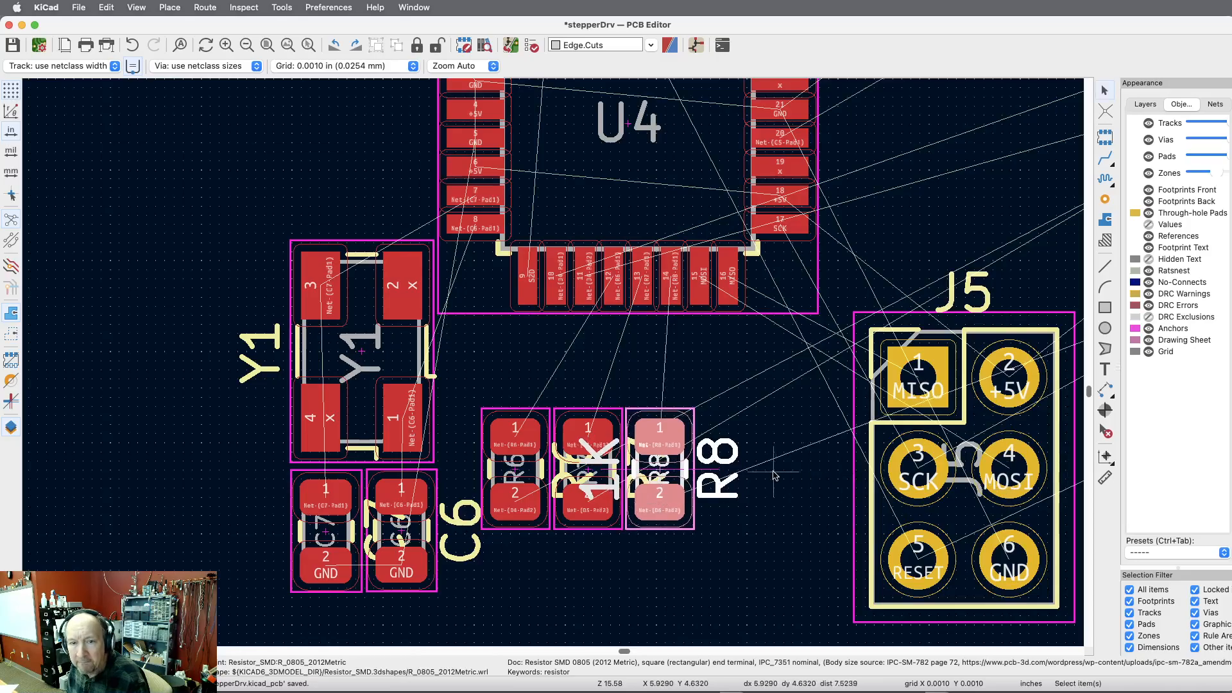
scroll(738, 474, down, 5)
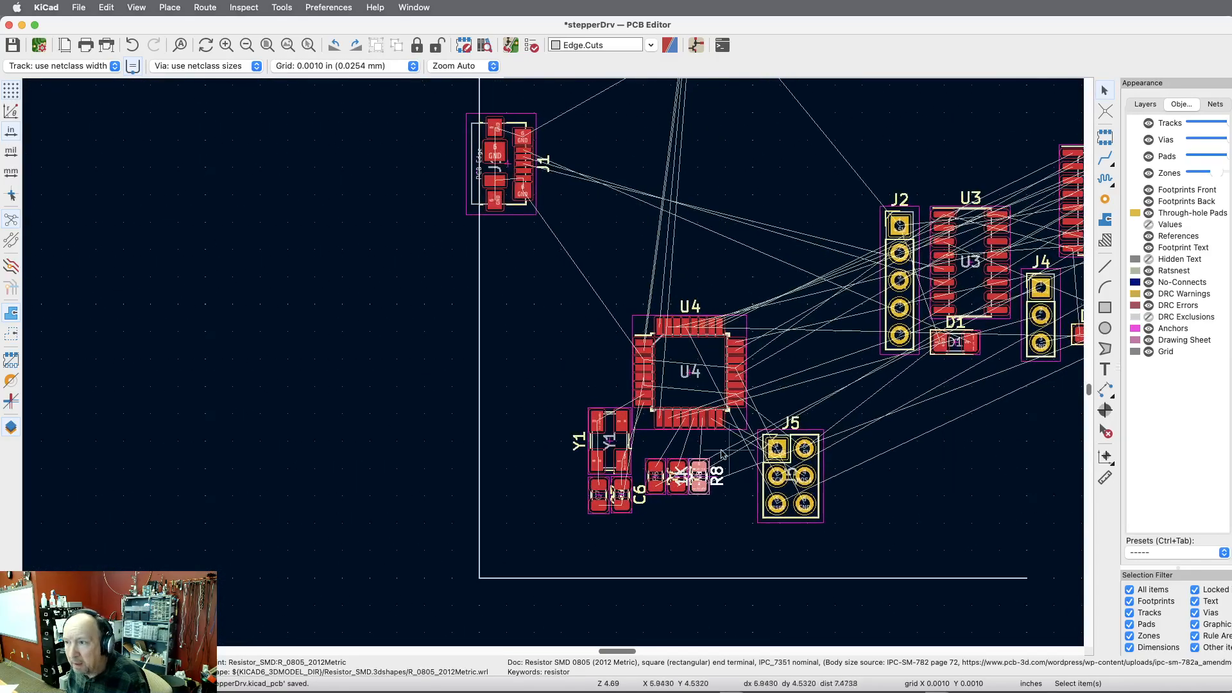
scroll(747, 454, down, 4)
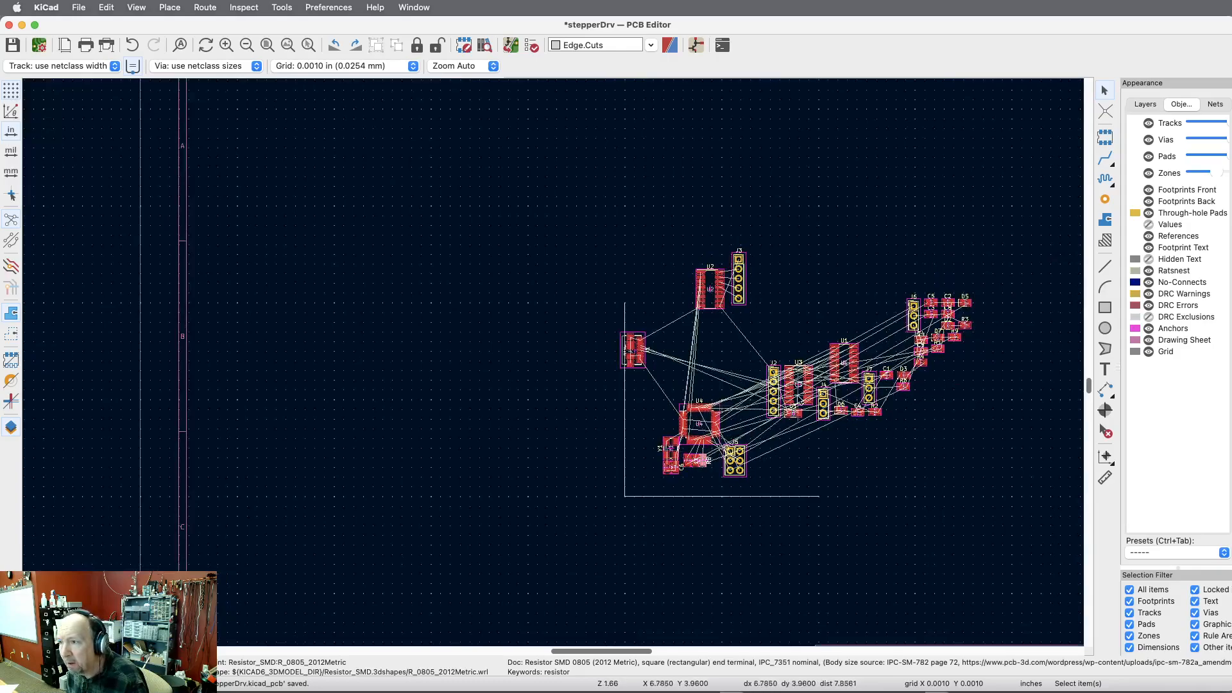
Step: Move resistor R9 out of the component cluster and place it just right of R8, rotated 270° counterclockwise with pad 1 facing U4
scroll(404, 468, down, 3)
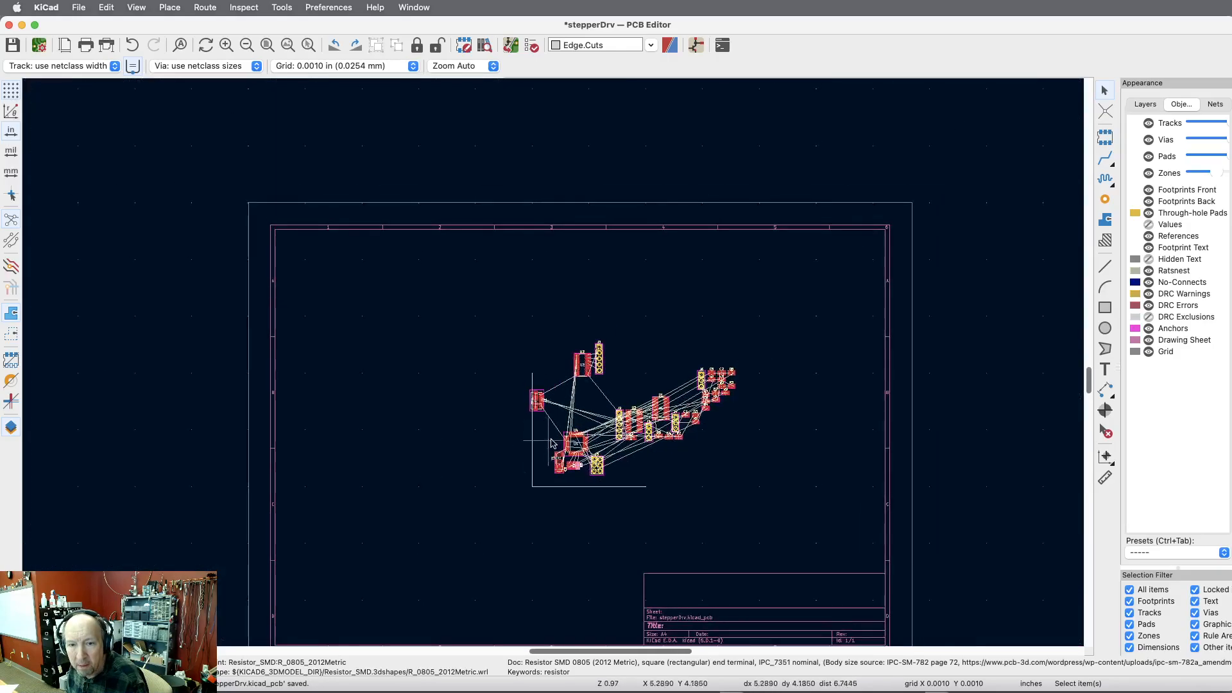
scroll(564, 441, up, 6)
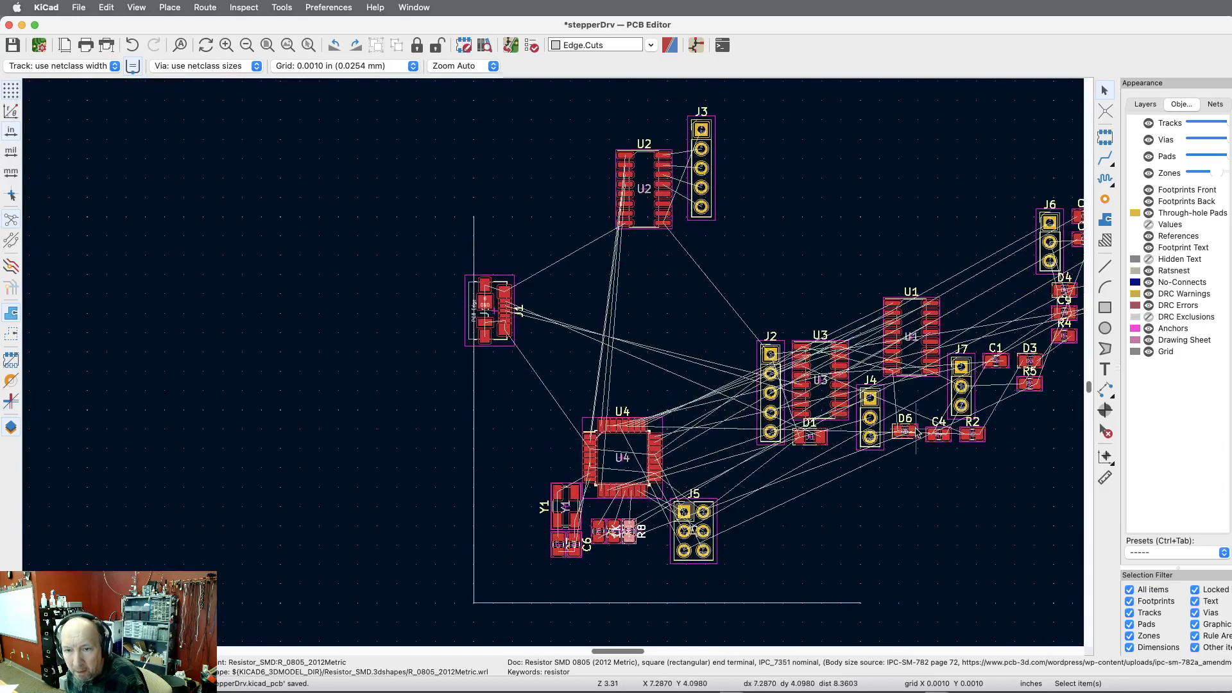
scroll(407, 440, down, 3)
scroll(641, 363, up, 5)
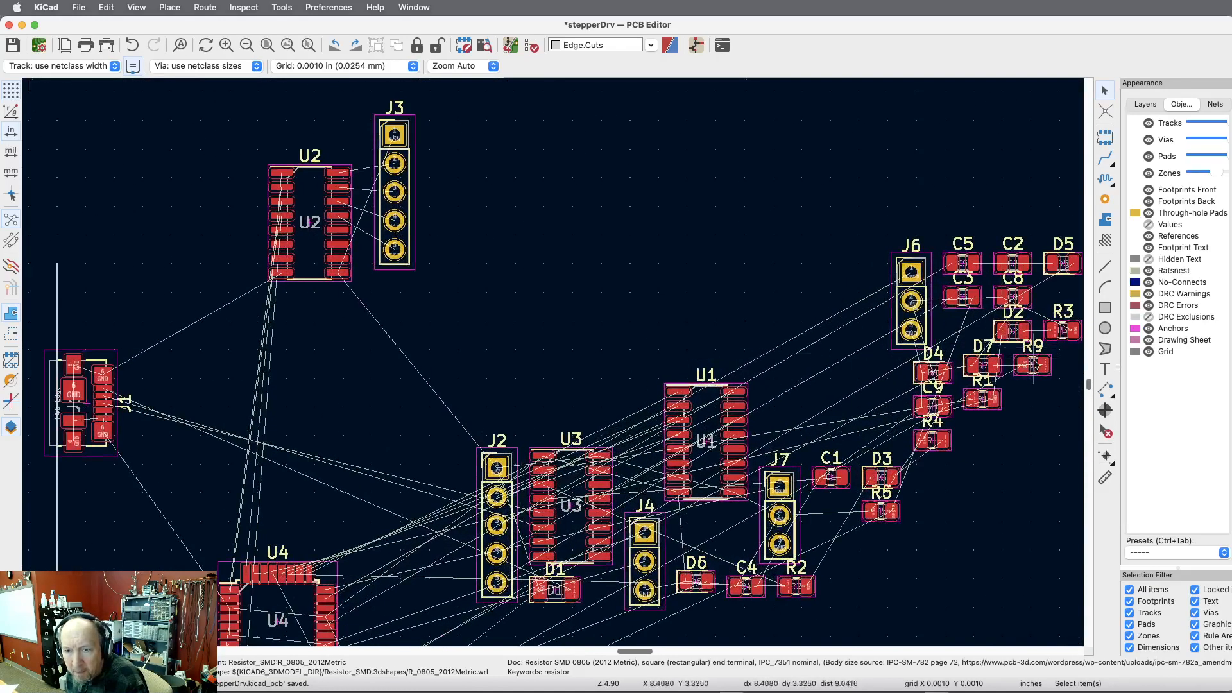
key(m)
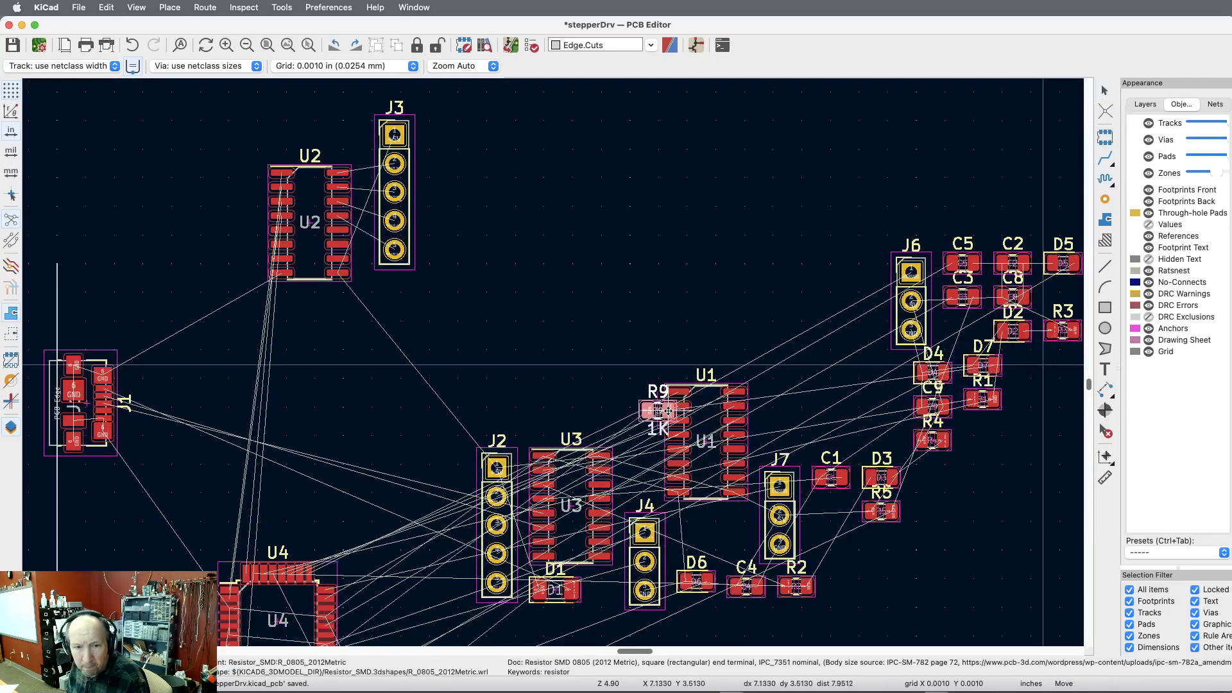
scroll(661, 404, down, 3)
scroll(505, 564, up, 8)
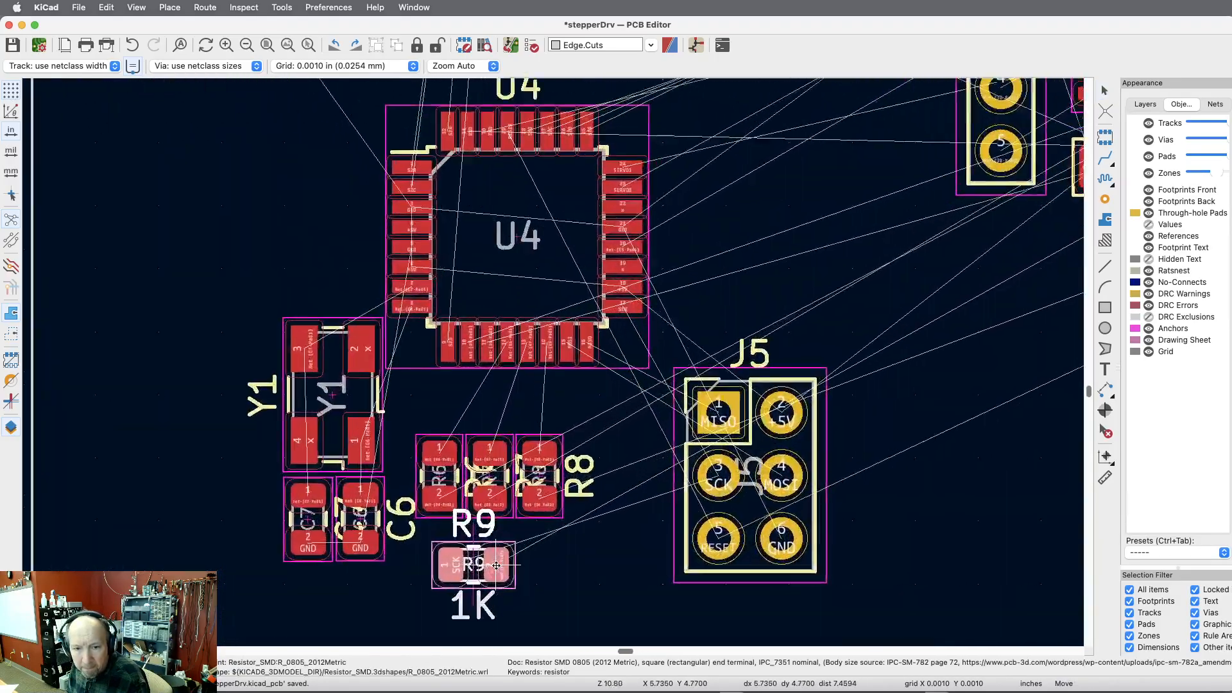
key(r)
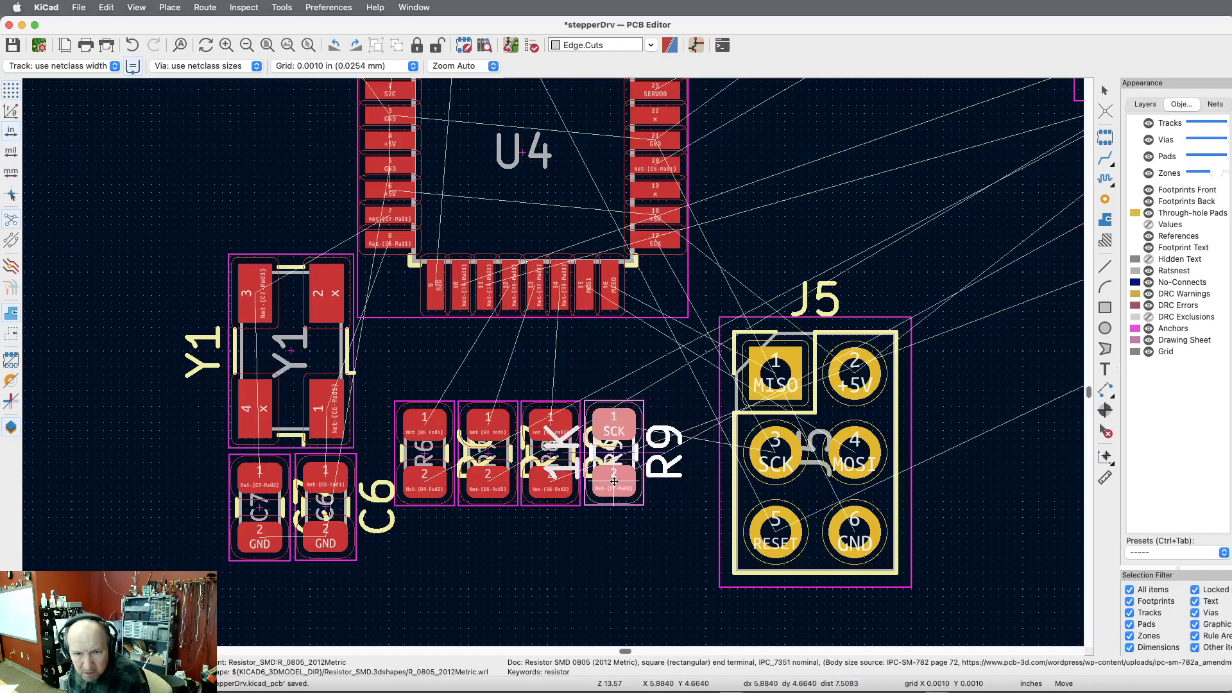
click(614, 482)
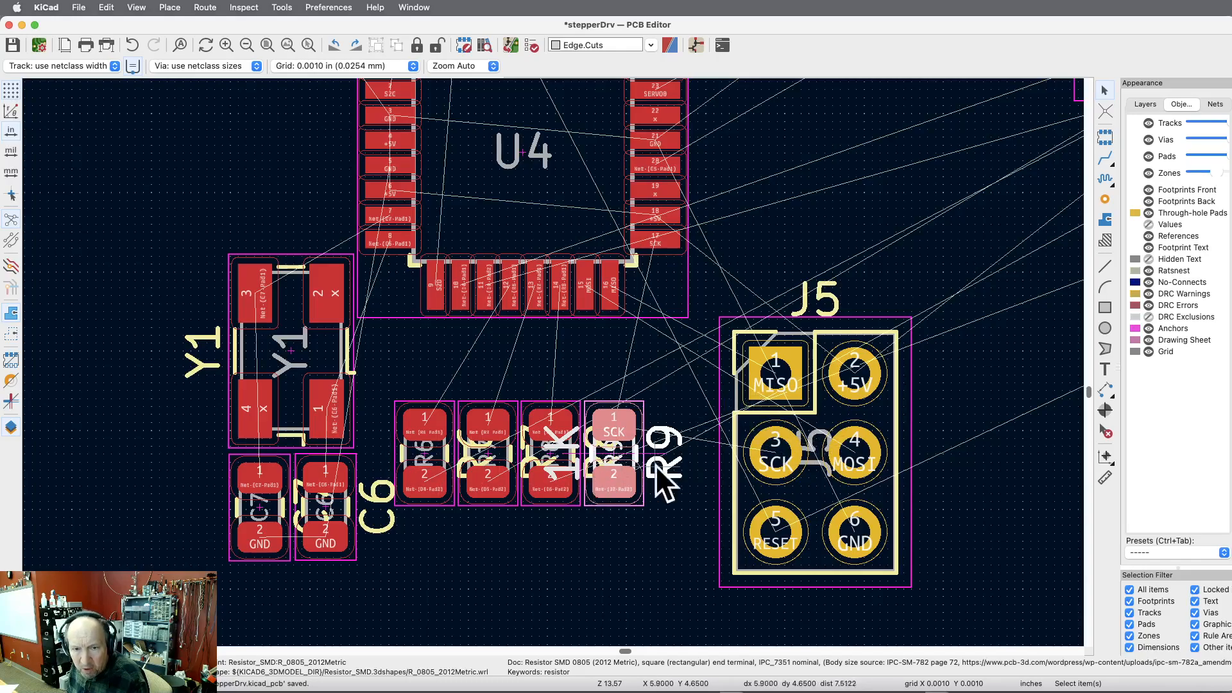
Step: Move LED D7 out of the component cluster and place it below R9, inside the board's lower edge
scroll(417, 491, down, 5)
scroll(417, 491, down, 1)
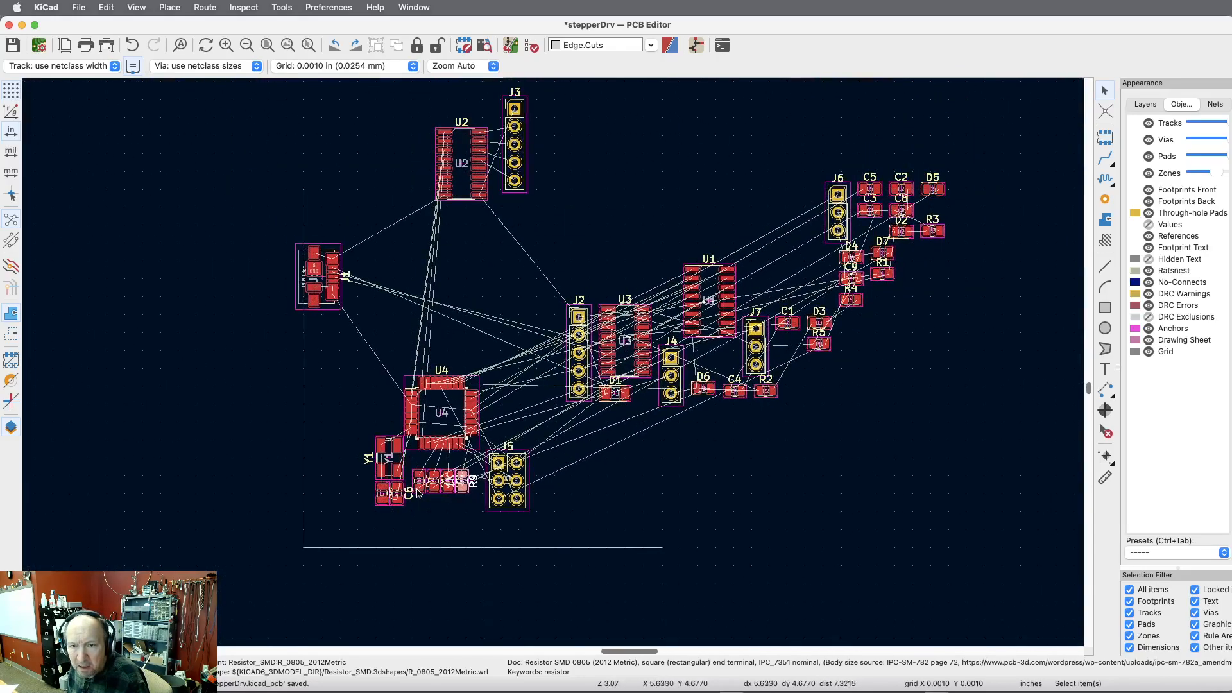
click(891, 254)
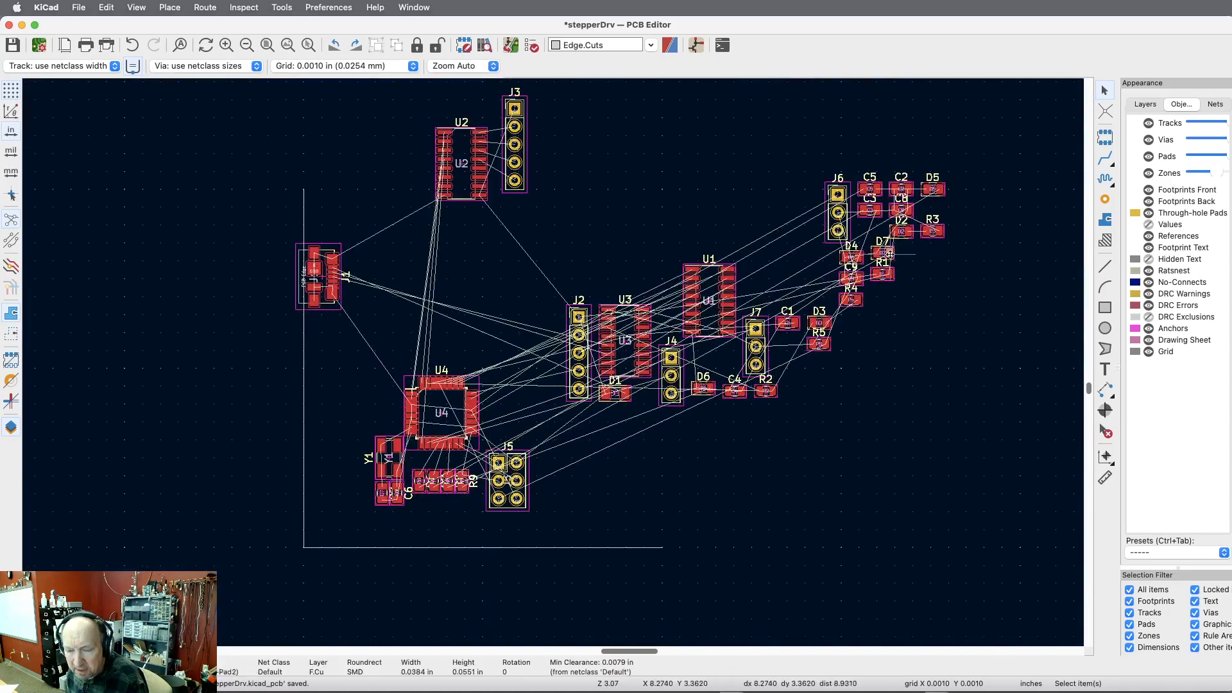
key(m)
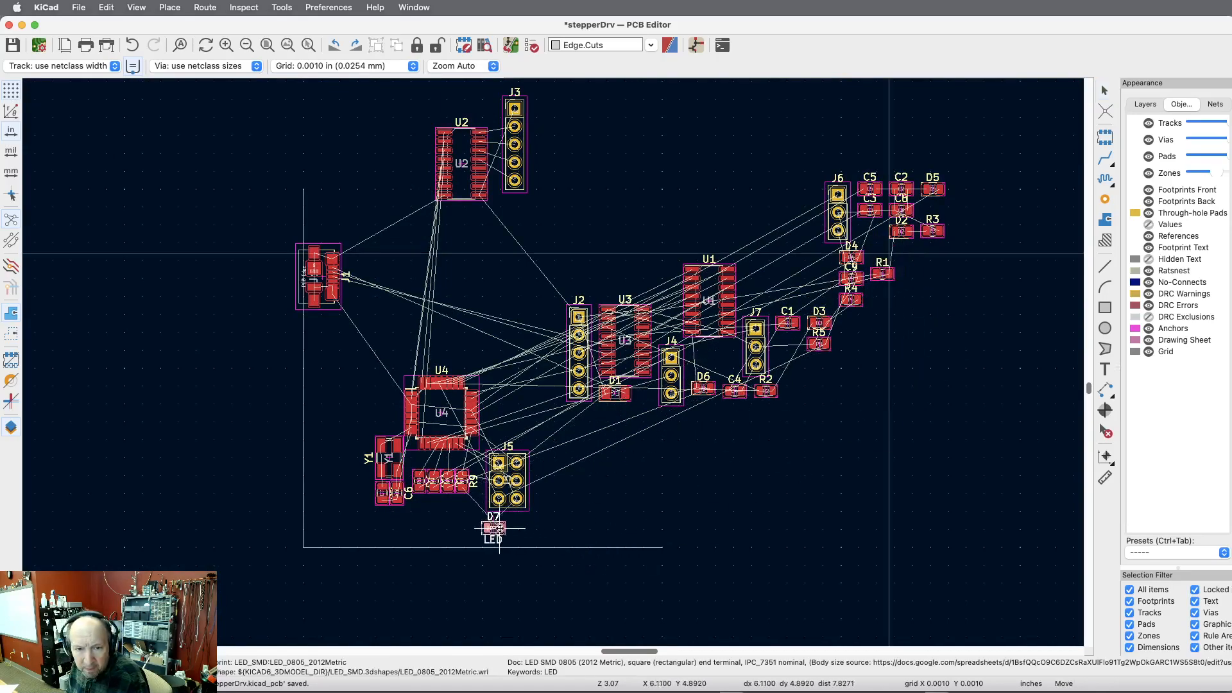
click(462, 519)
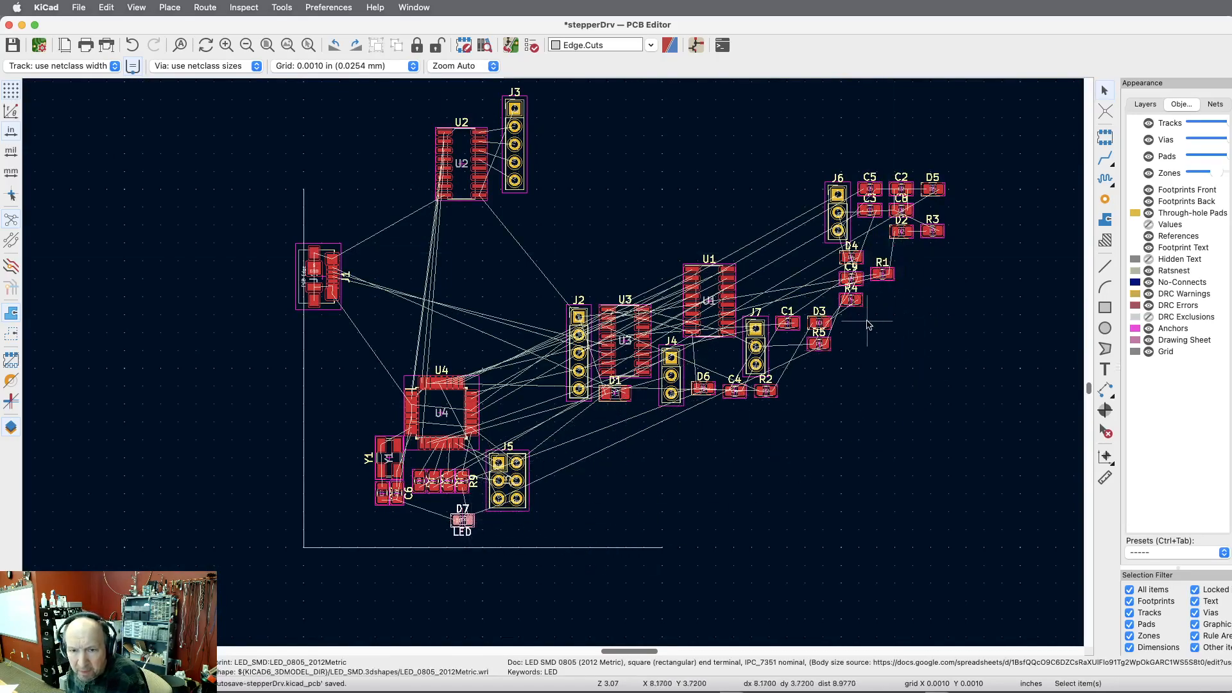
Step: Move LED D3 from the component cluster to just below J5, and LED D6 to the left of D7
scroll(828, 323, up, 1)
click(826, 321)
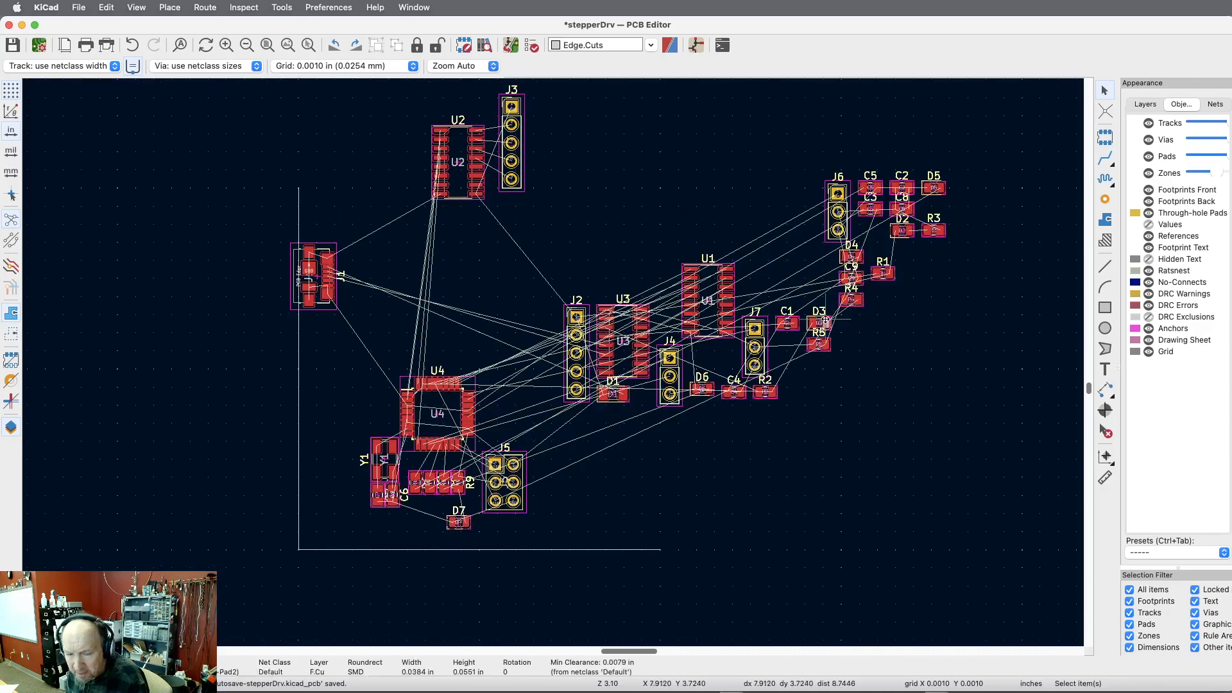
key(m)
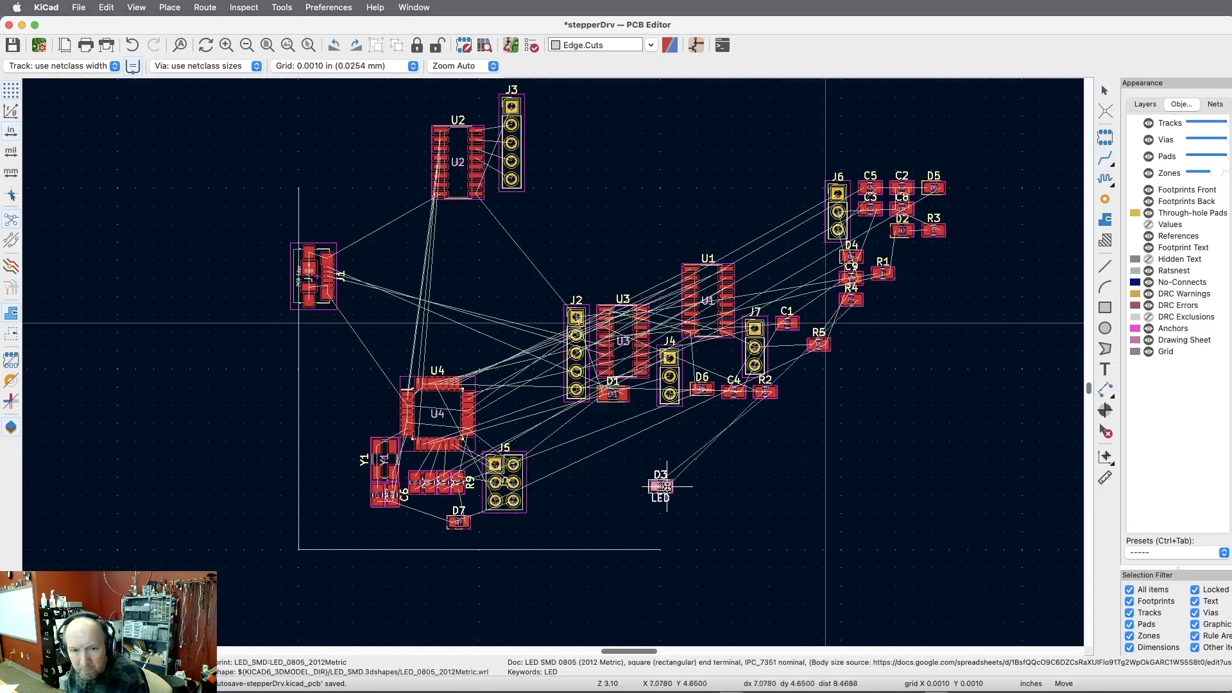
click(506, 524)
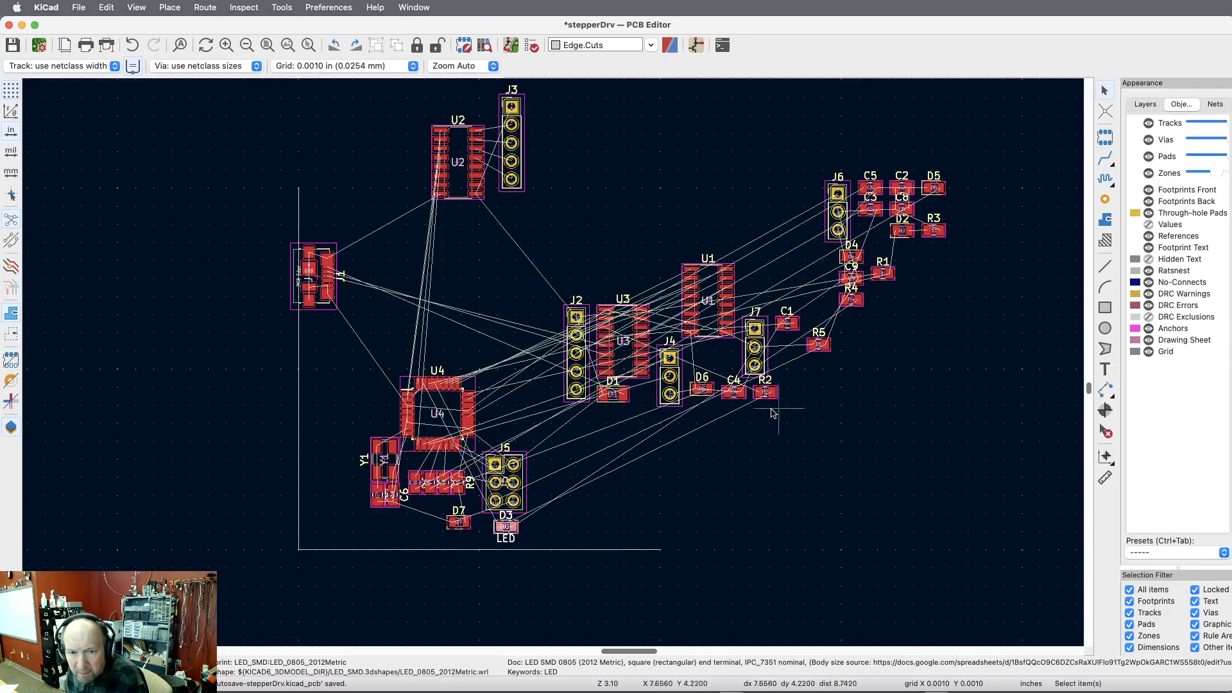
click(703, 388)
key(m)
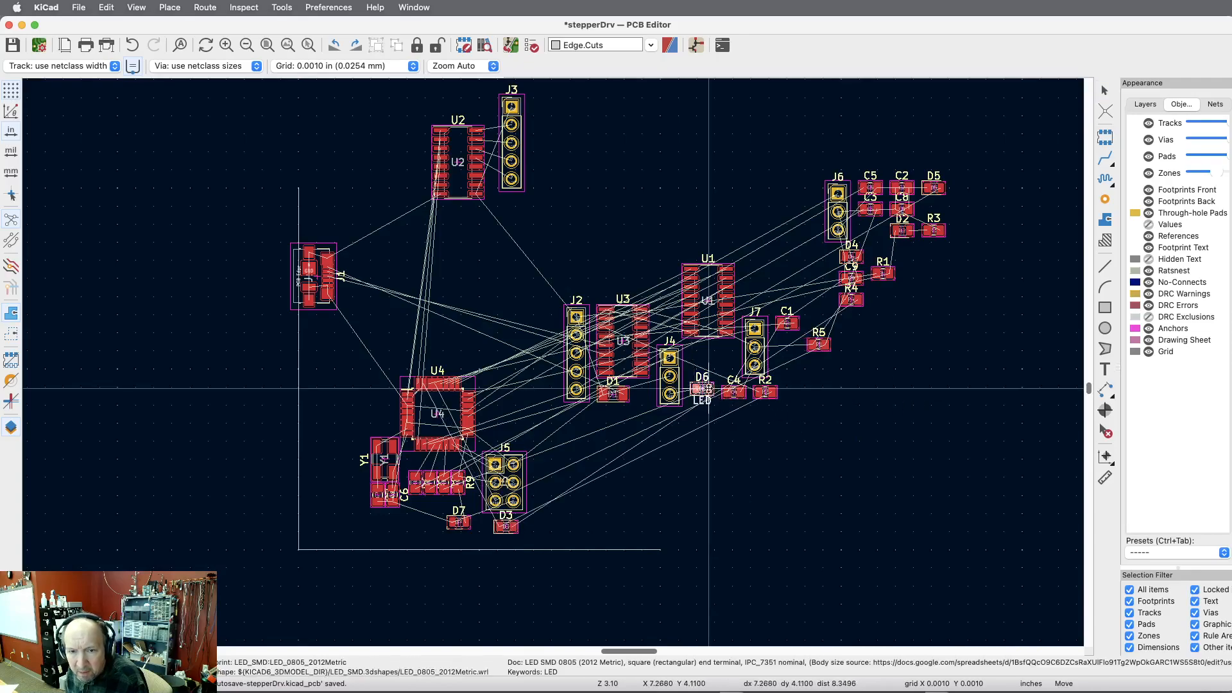
click(430, 531)
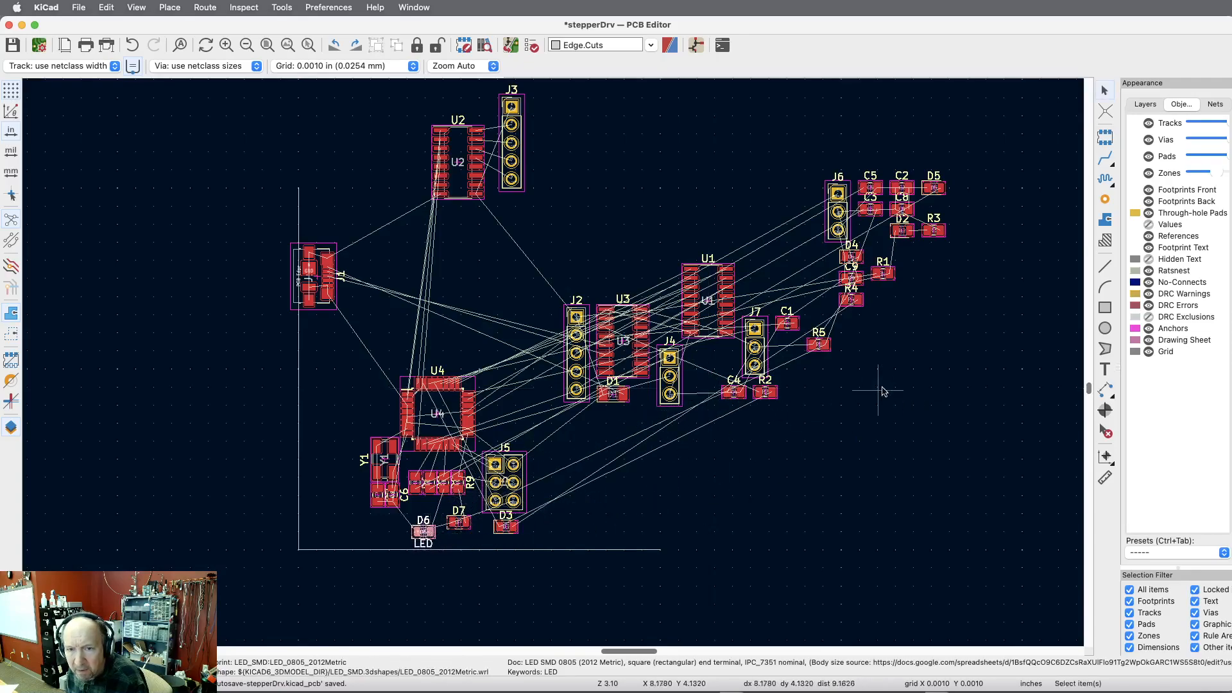
Step: Move LED D2 to the right of D3 below J5, and shift D3 to just above D2, clear of the resistors
click(905, 231)
key(m)
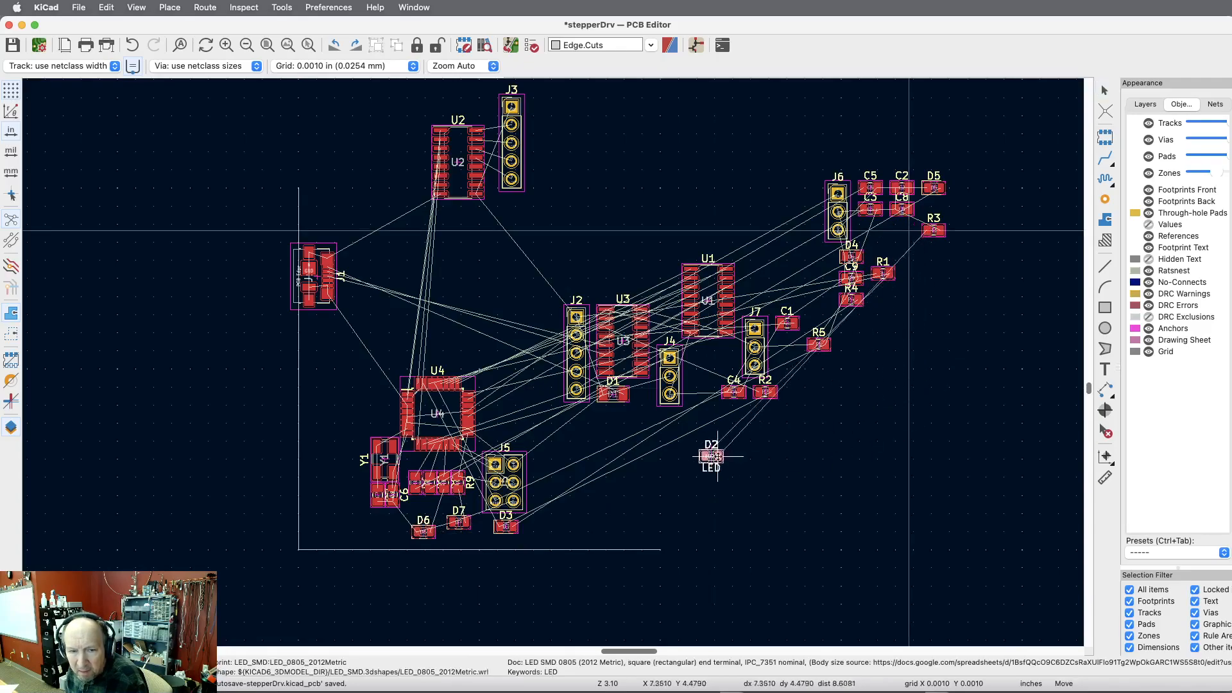
scroll(454, 546, up, 6)
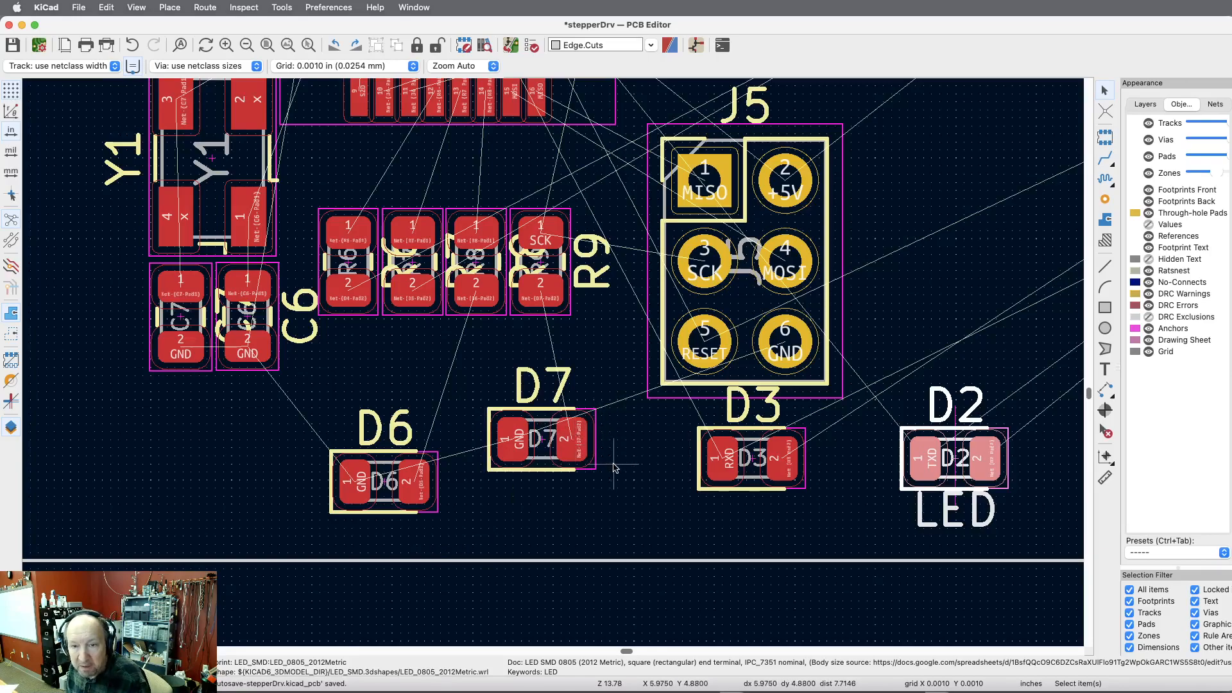
key(Escape)
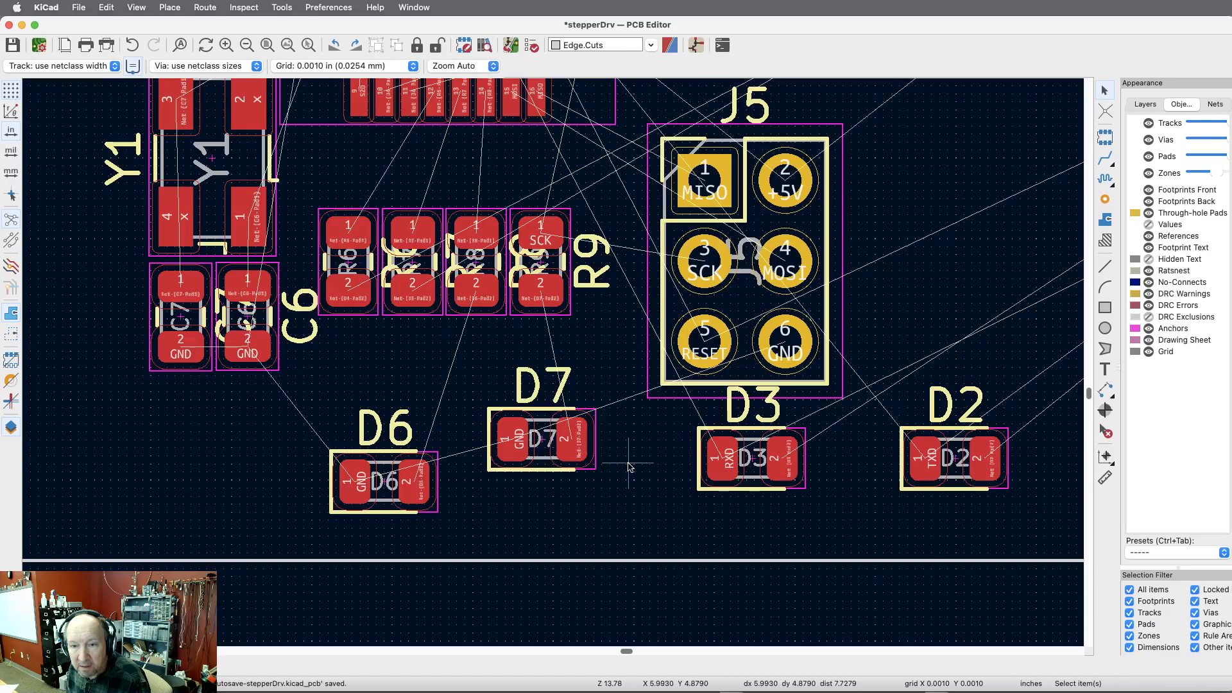
click(789, 453)
drag(788, 452, 1020, 352)
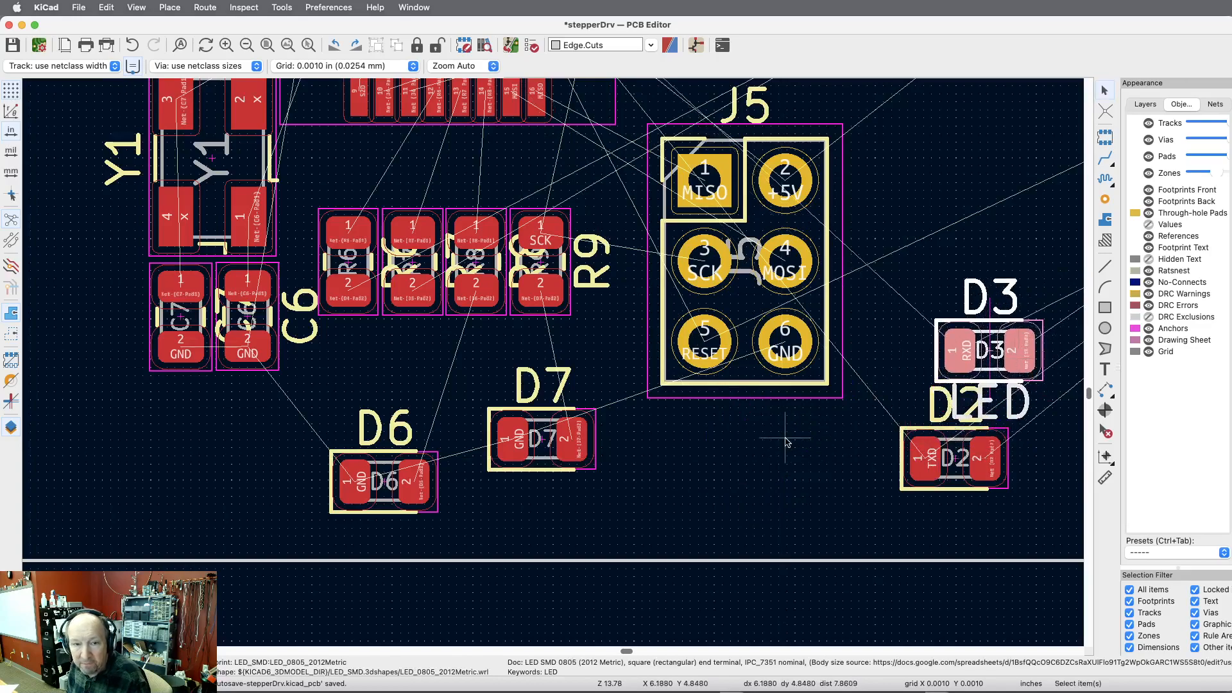
Step: Check in the Schematic Editor which LEDs connect to resistors R6–R9, and return to the PCB Editor
key(super+grave)
key(super+grave)
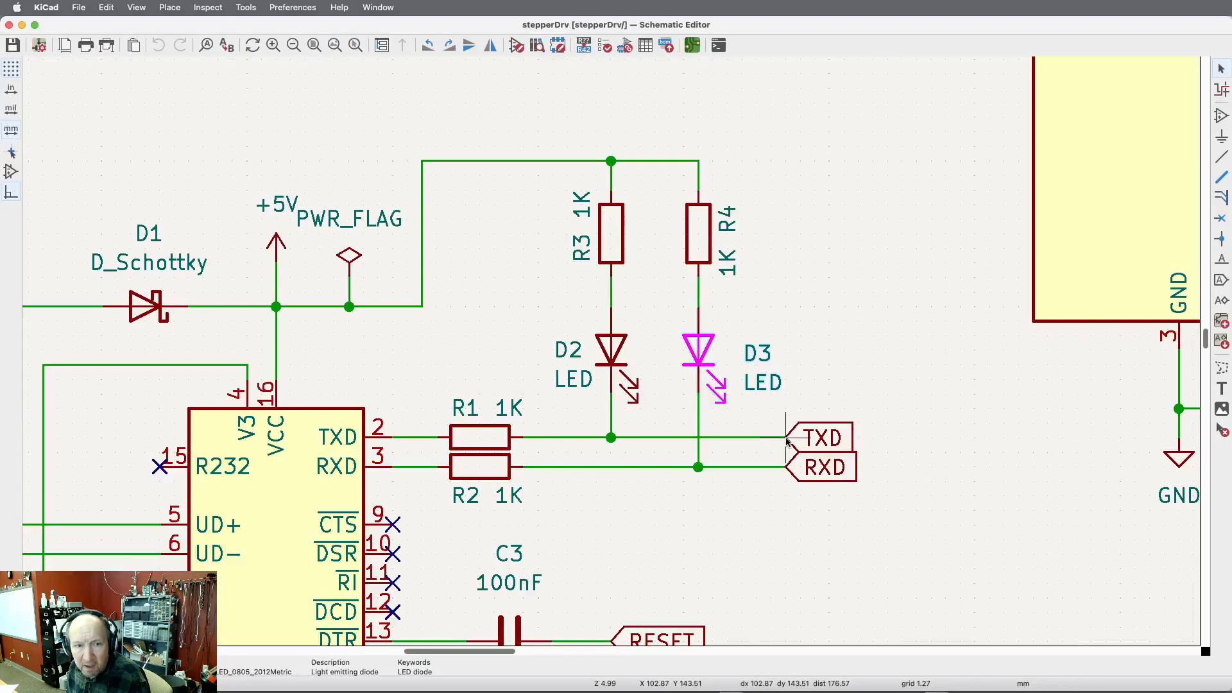
scroll(787, 442, down, 8)
scroll(1119, 186, up, 1)
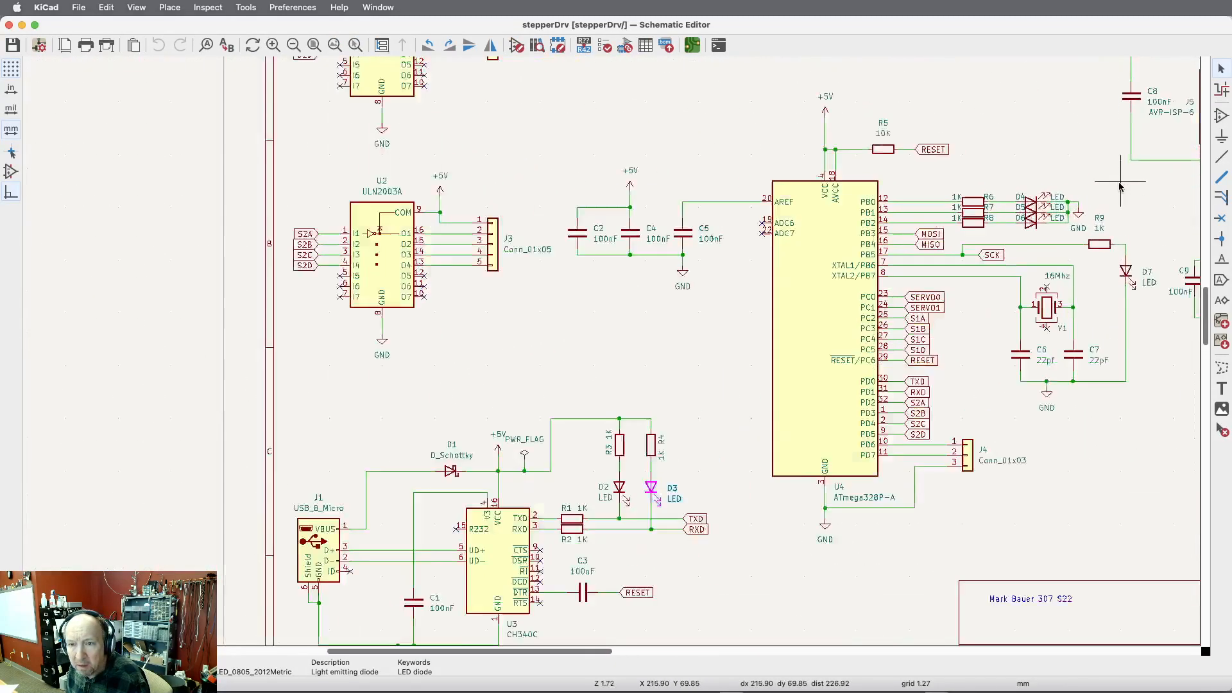
scroll(1120, 186, up, 3)
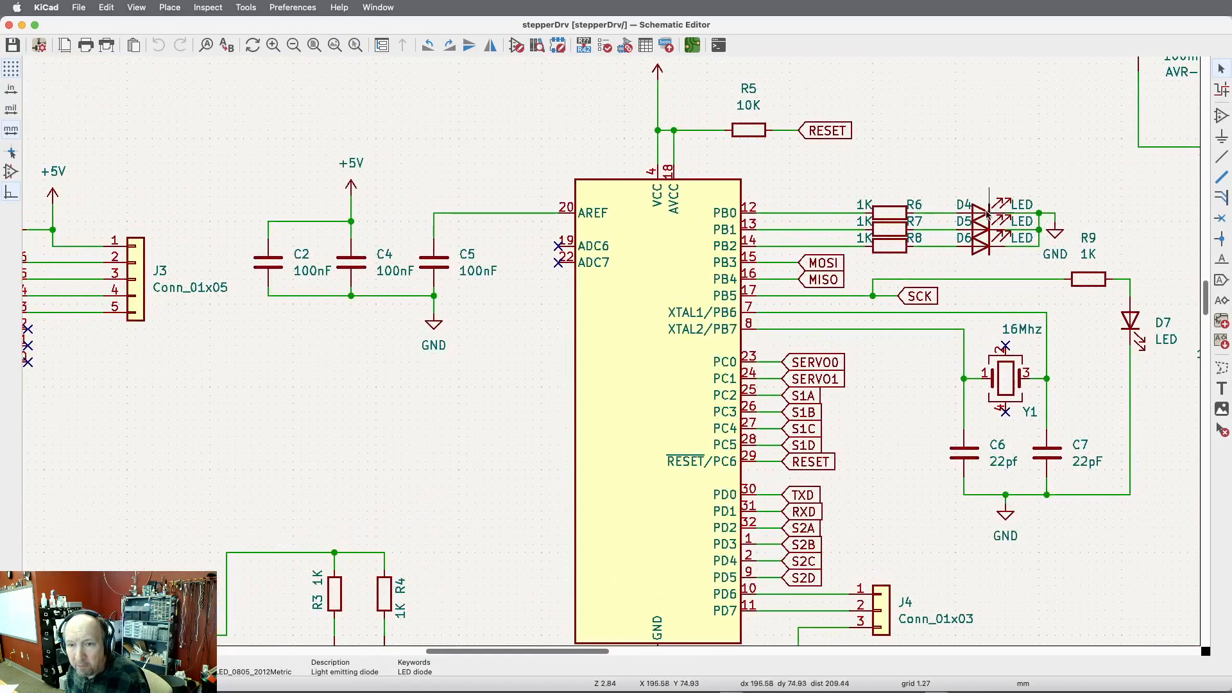
key(super+grave)
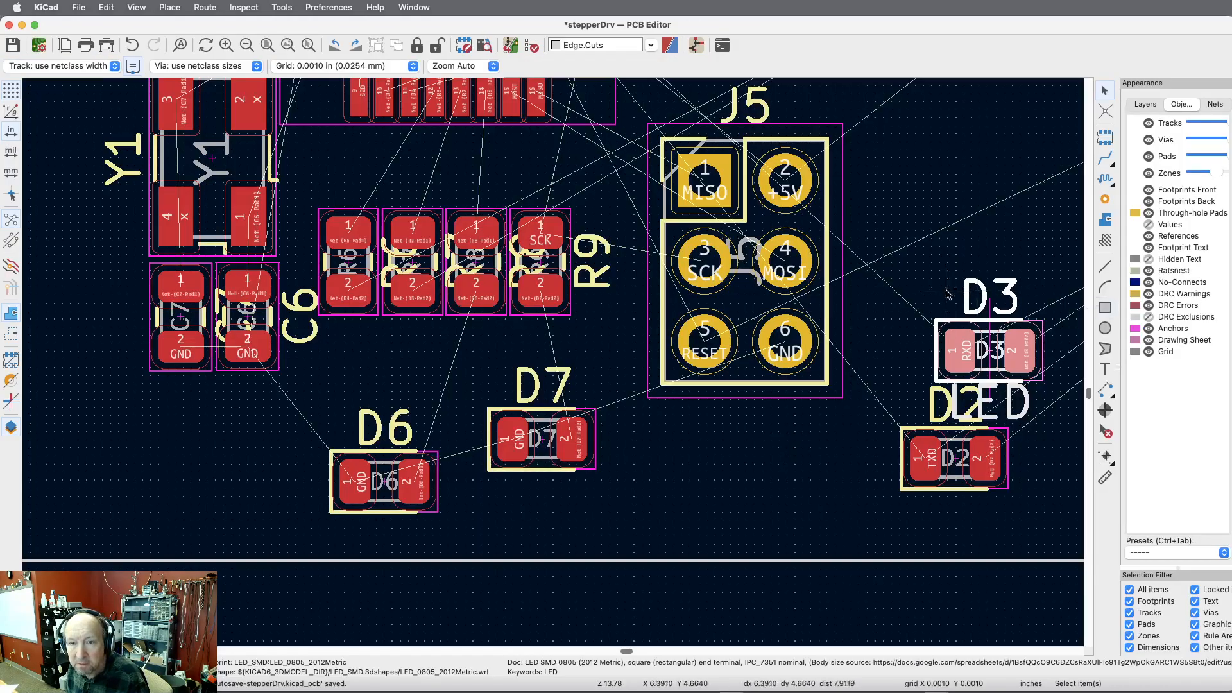
Step: Move LEDs D4 and D5 out of the component cluster and park them just outside the board's lower edge, below D7 and D6
scroll(487, 444, down, 5)
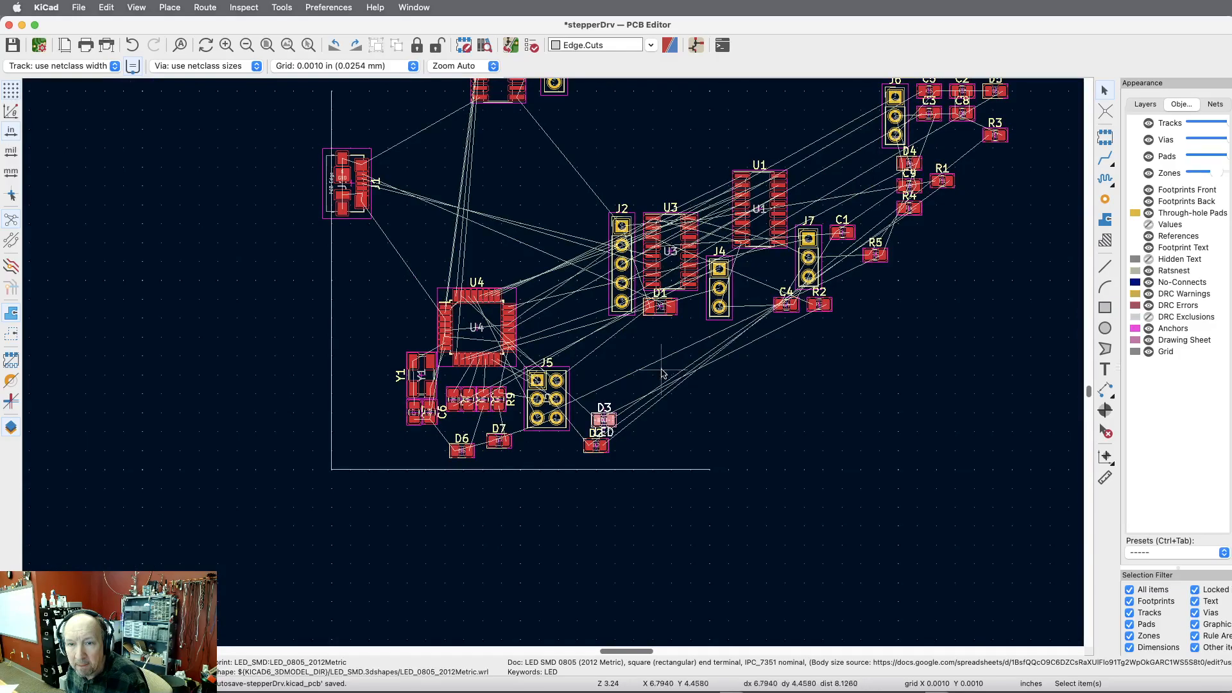
scroll(793, 337, down, 4)
scroll(807, 304, up, 4)
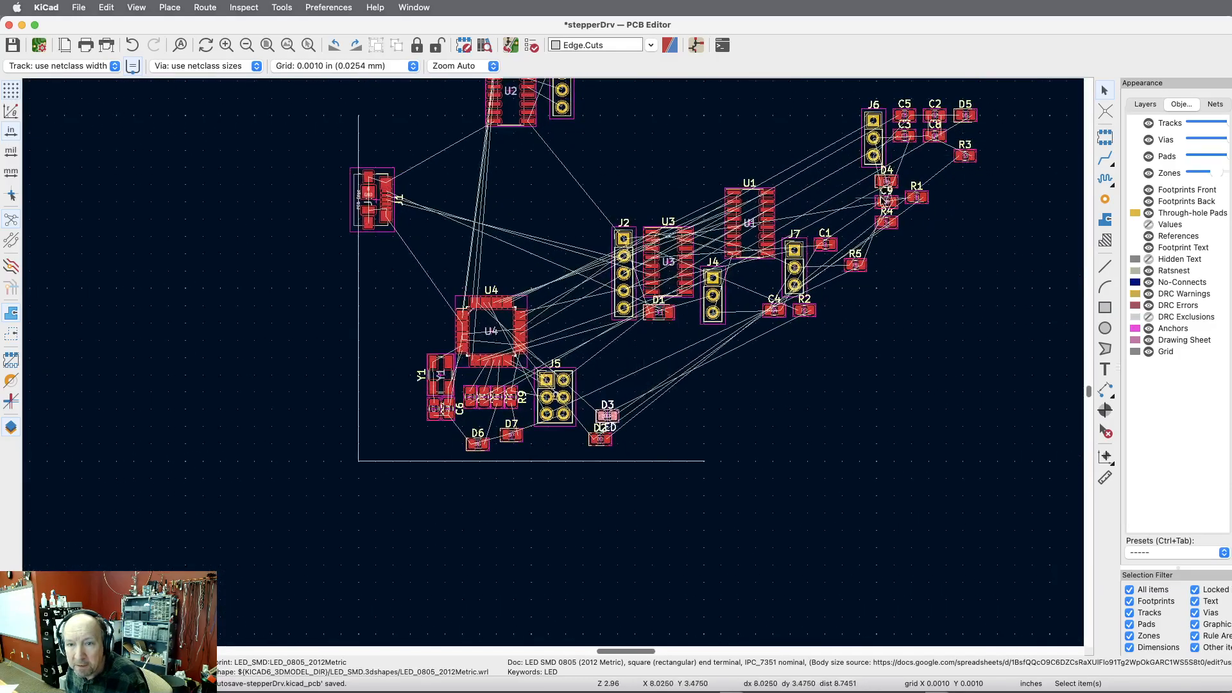
click(889, 182)
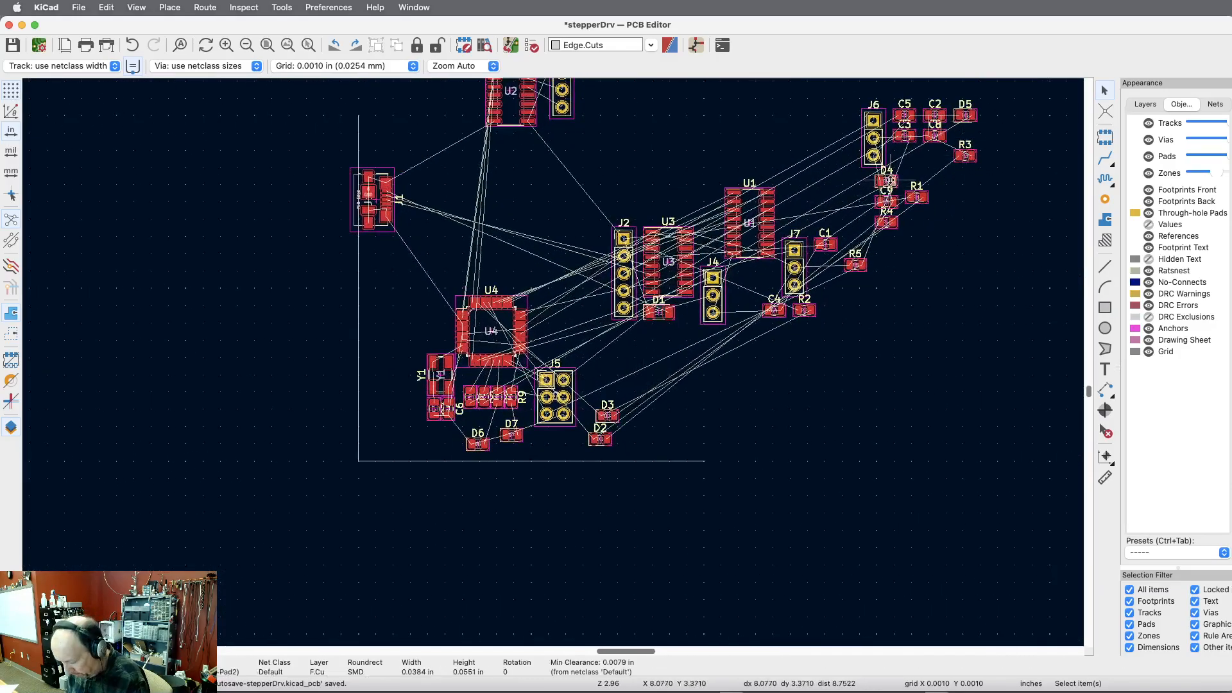
key(m)
click(528, 483)
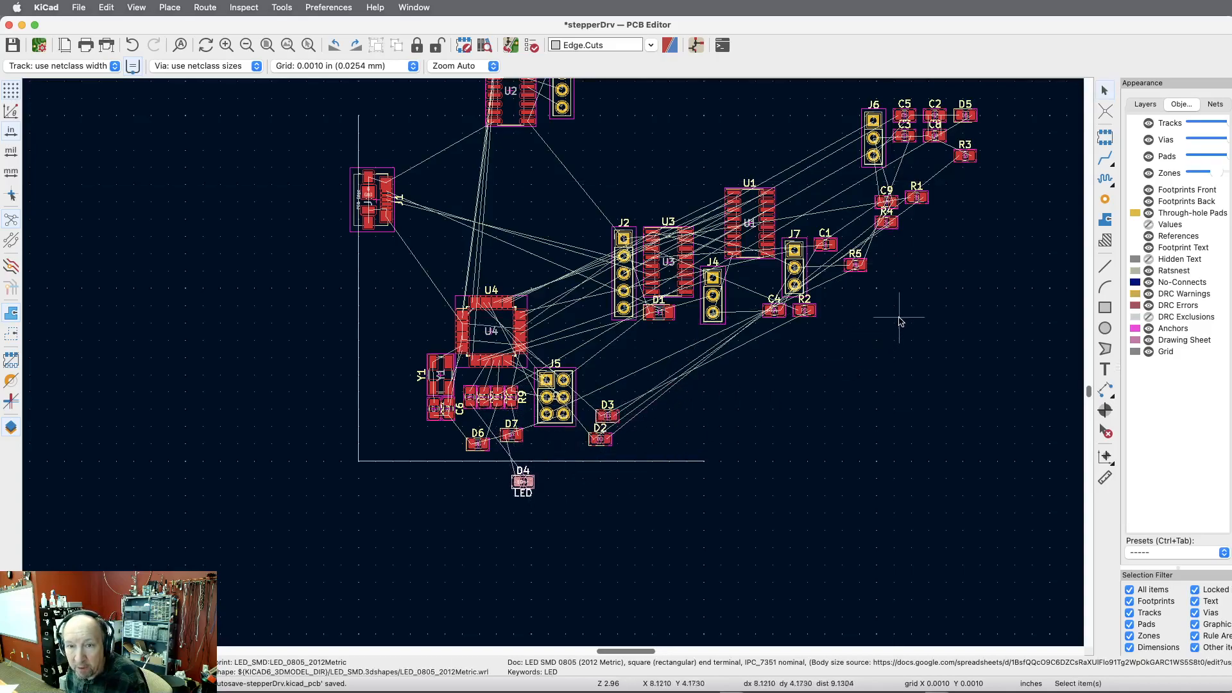
click(974, 114)
drag(974, 114, 465, 470)
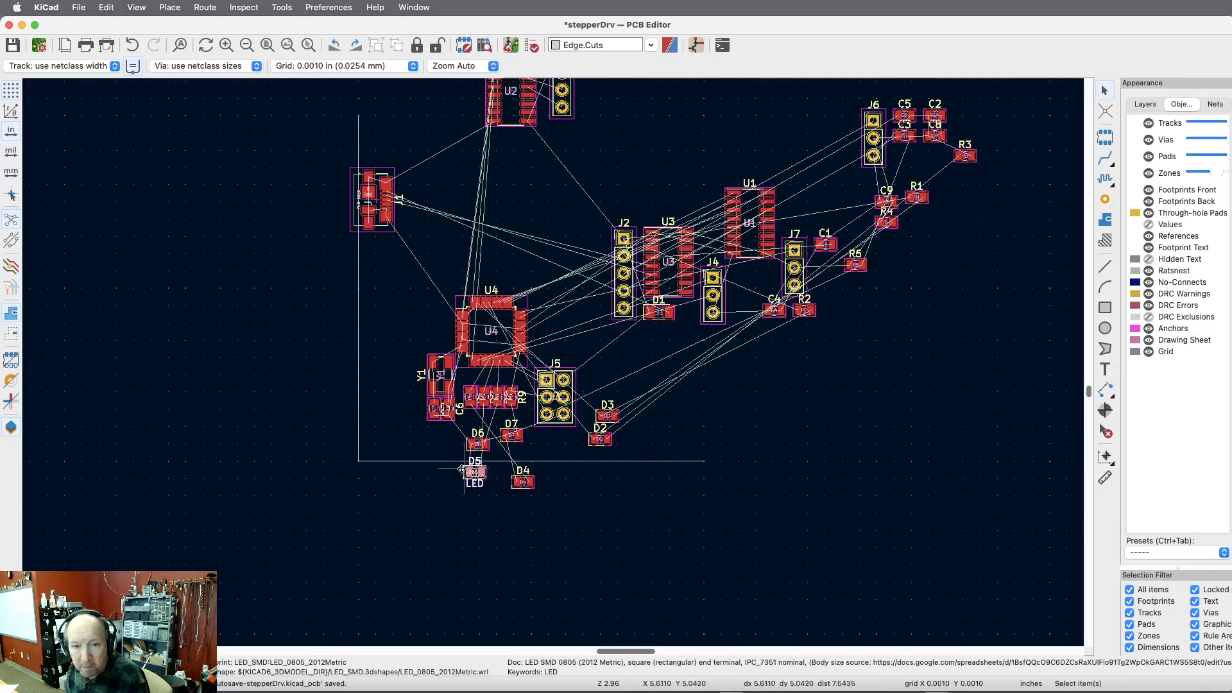
Step: Move LED D6 to the right of D7, below J5, to clear the space under R6 and R7
scroll(465, 470, up, 8)
scroll(462, 478, down, 3)
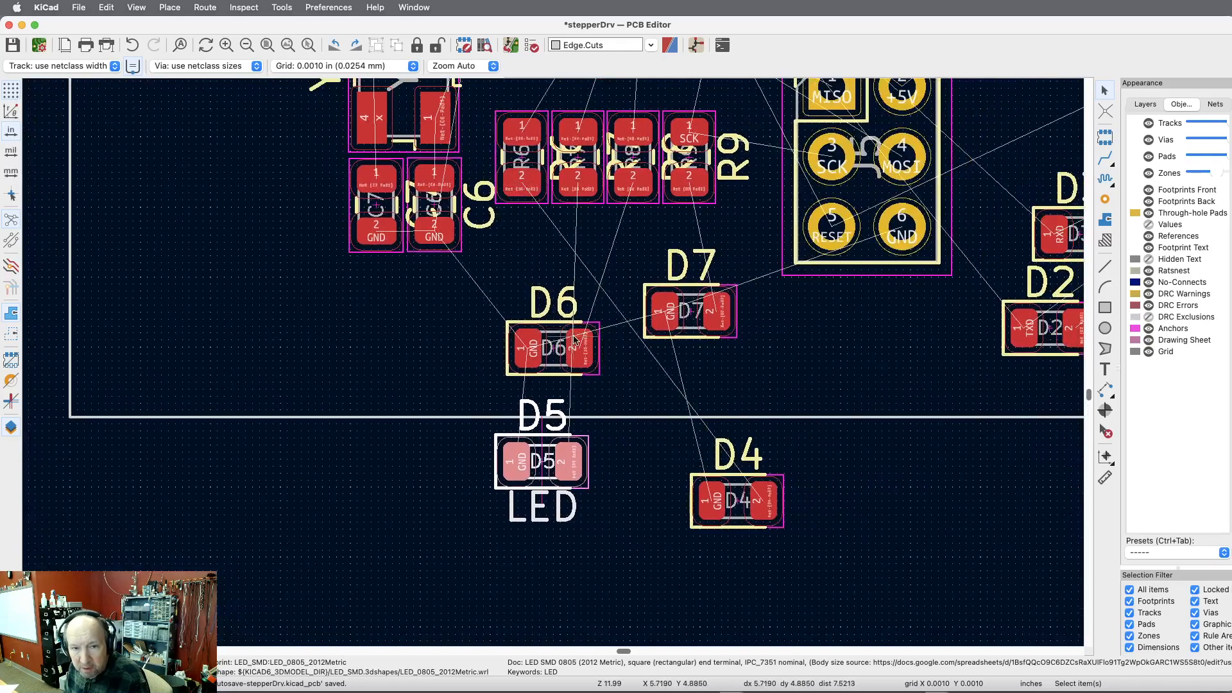
drag(579, 340, 848, 364)
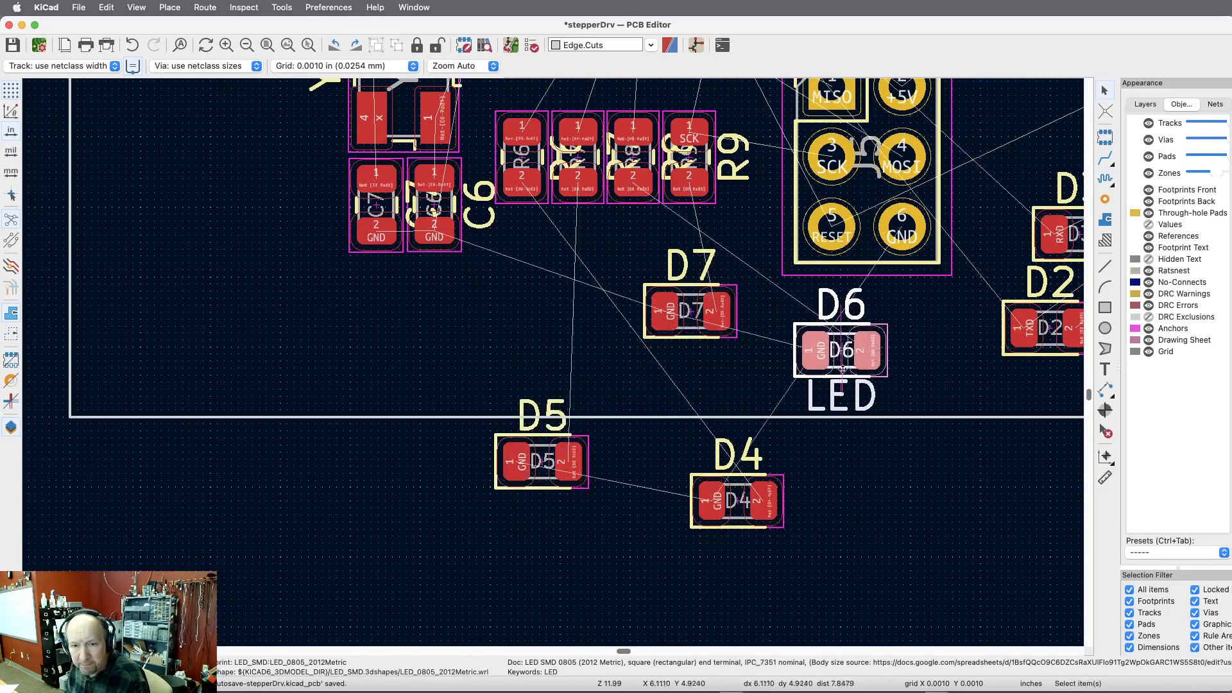
Step: Place LED D4 directly below R6, rotated 90° counterclockwise so pad 2 faces R6 pad 2
click(751, 494)
drag(752, 494, 522, 230)
key(r)
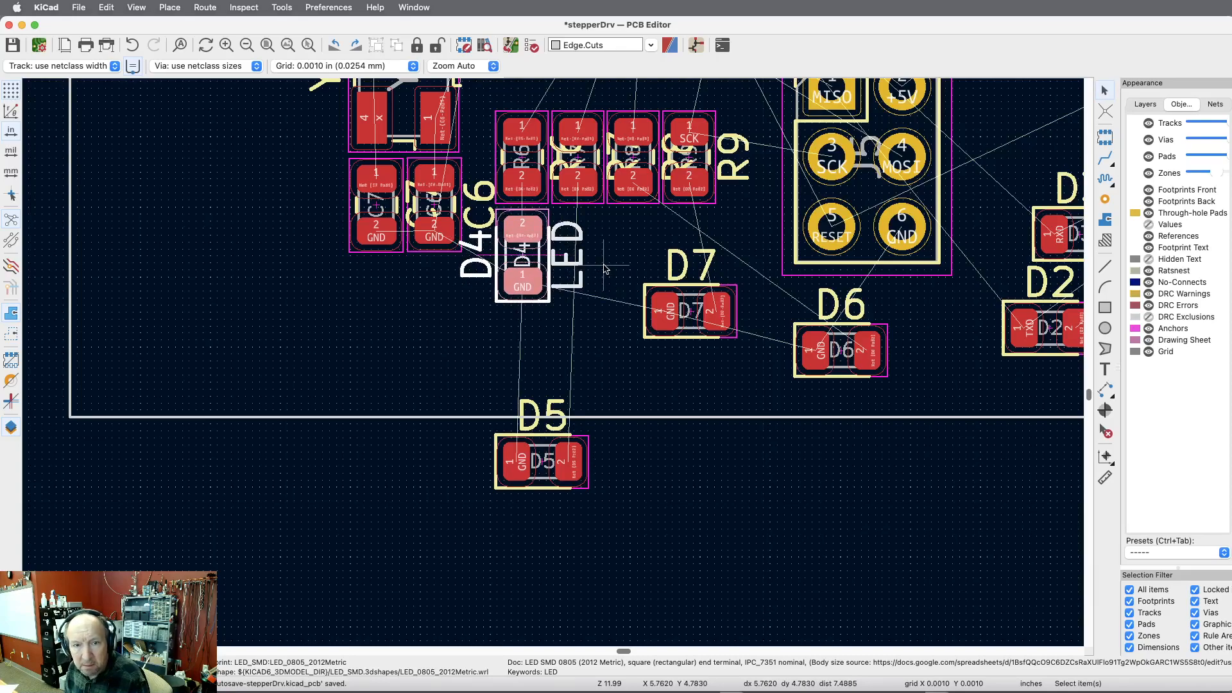
Step: Place LED D5 directly below R7 and beside D4, rotated 90° counterclockwise so pad 2 faces R7 pad 2
click(563, 455)
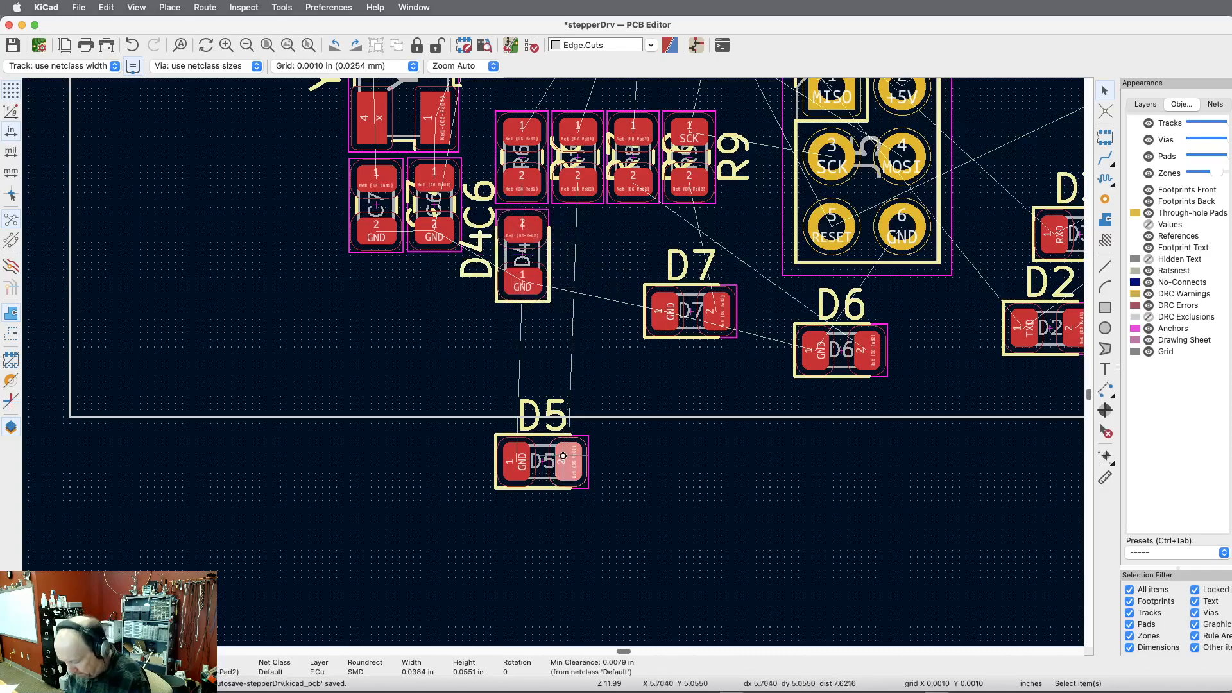
key(m)
key(r)
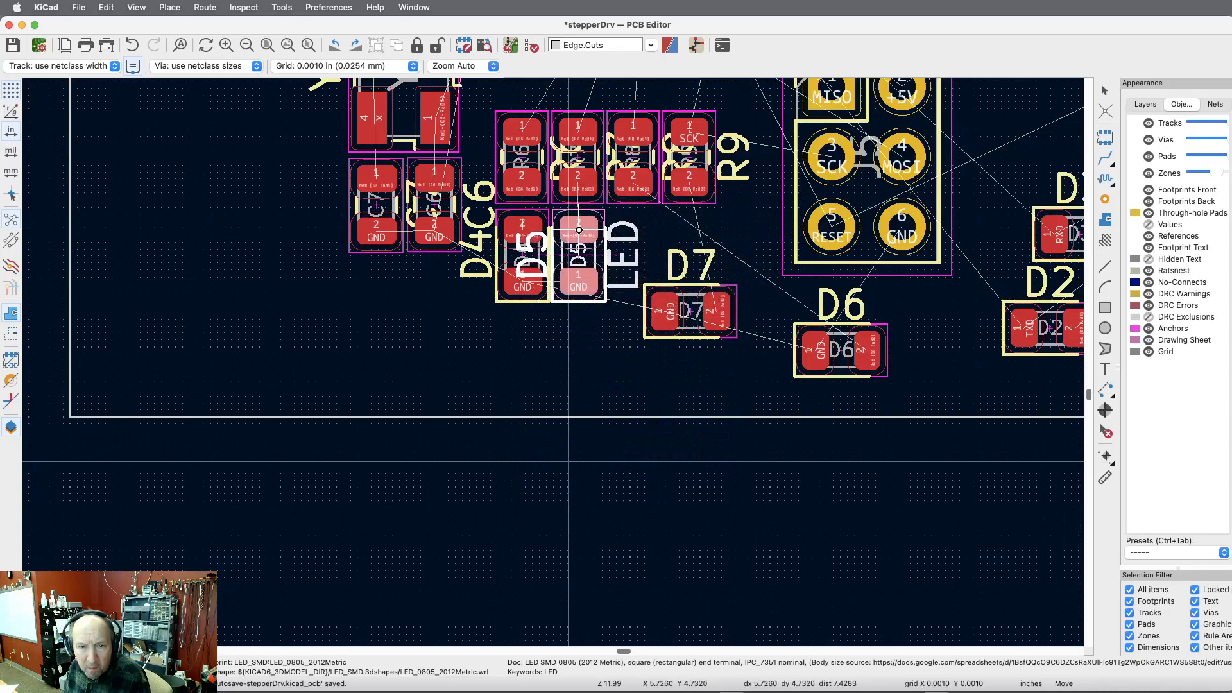
click(578, 230)
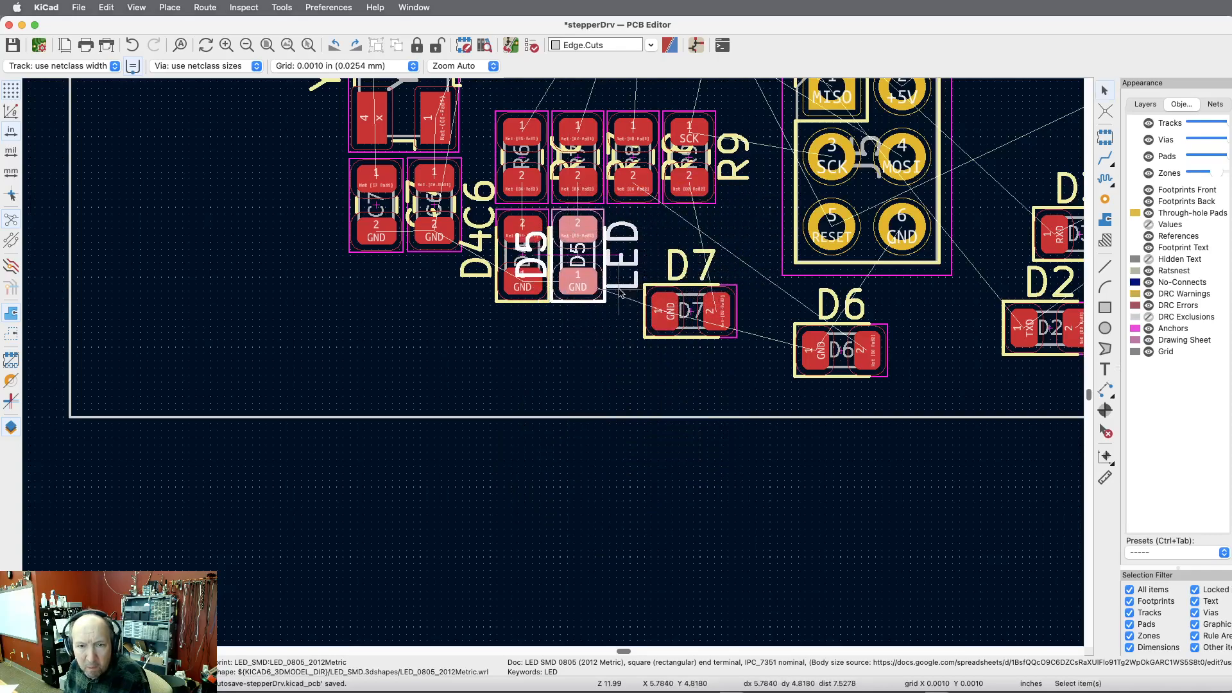
Step: Place LED D6 directly below R8 and beside D5, rotated 90° counterclockwise so pad 2 faces R8 pad 2
click(865, 344)
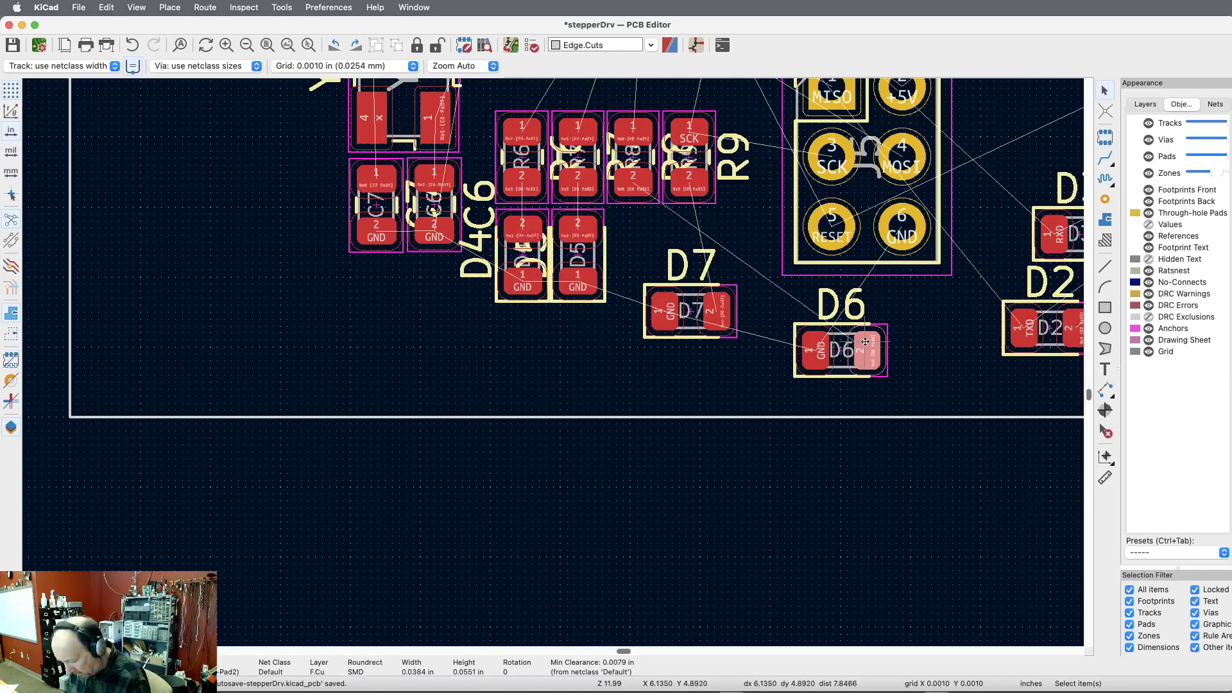
key(m)
key(r)
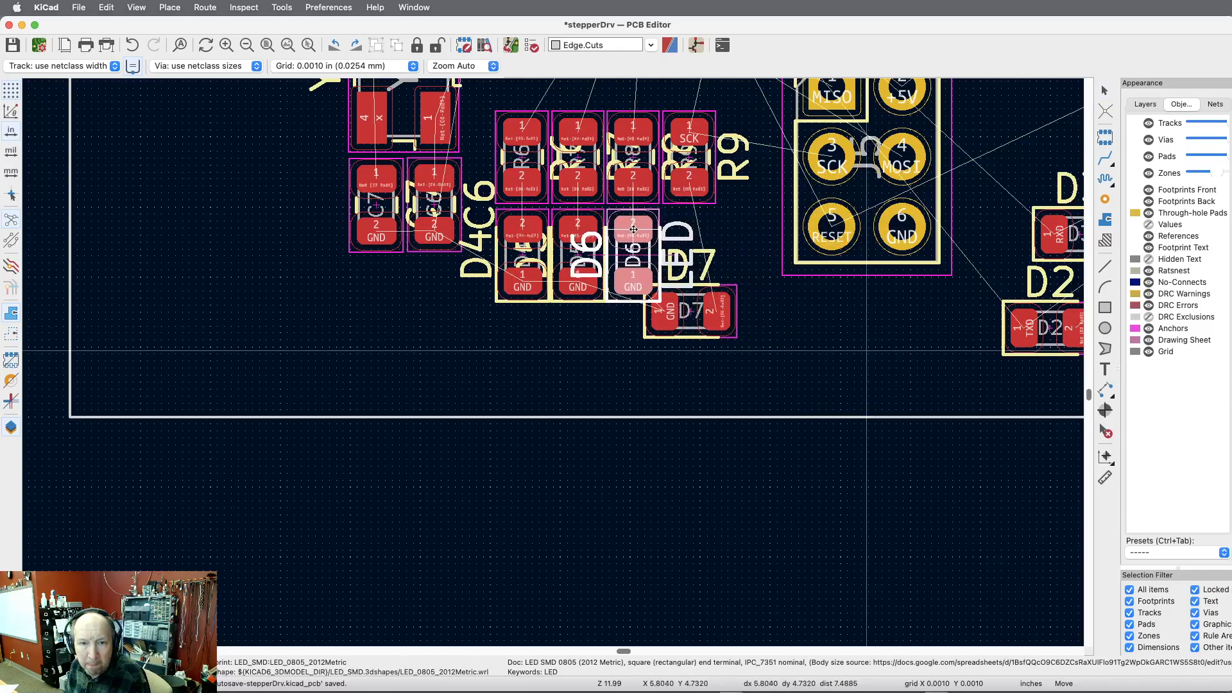
click(633, 229)
Step: Place LED D7 directly below R9 and beside D6, rotated 90° counterclockwise so pad 2 faces R9 pad 2
click(732, 308)
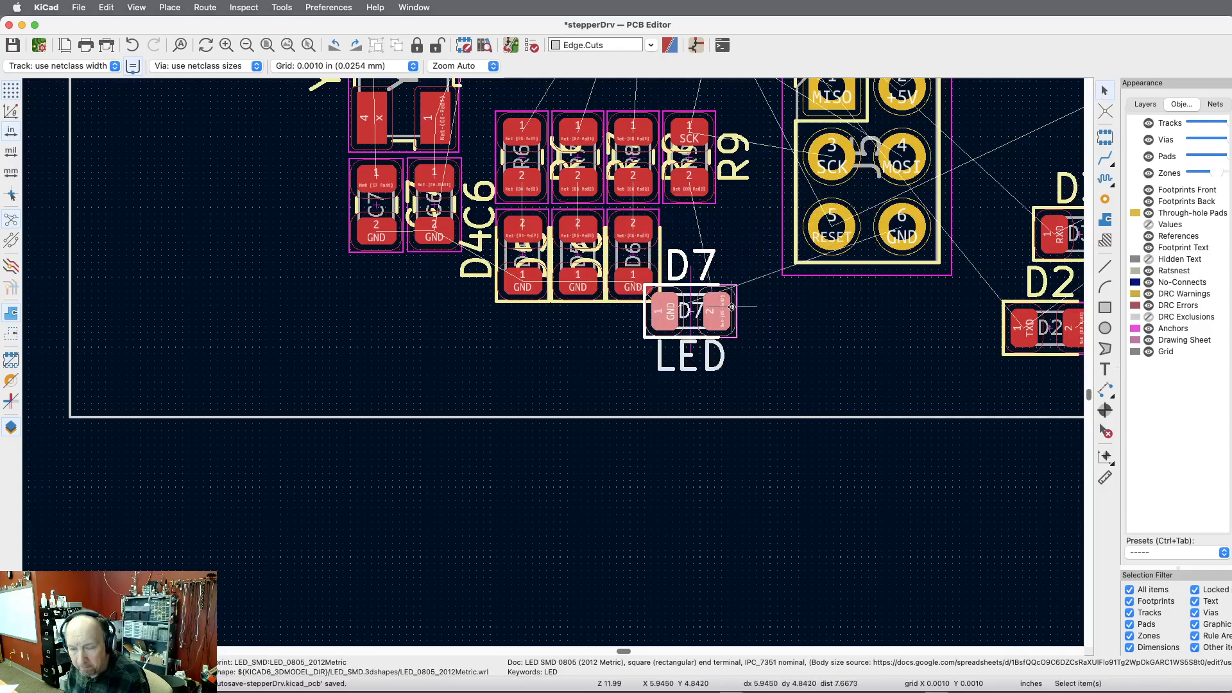
key(m)
key(r)
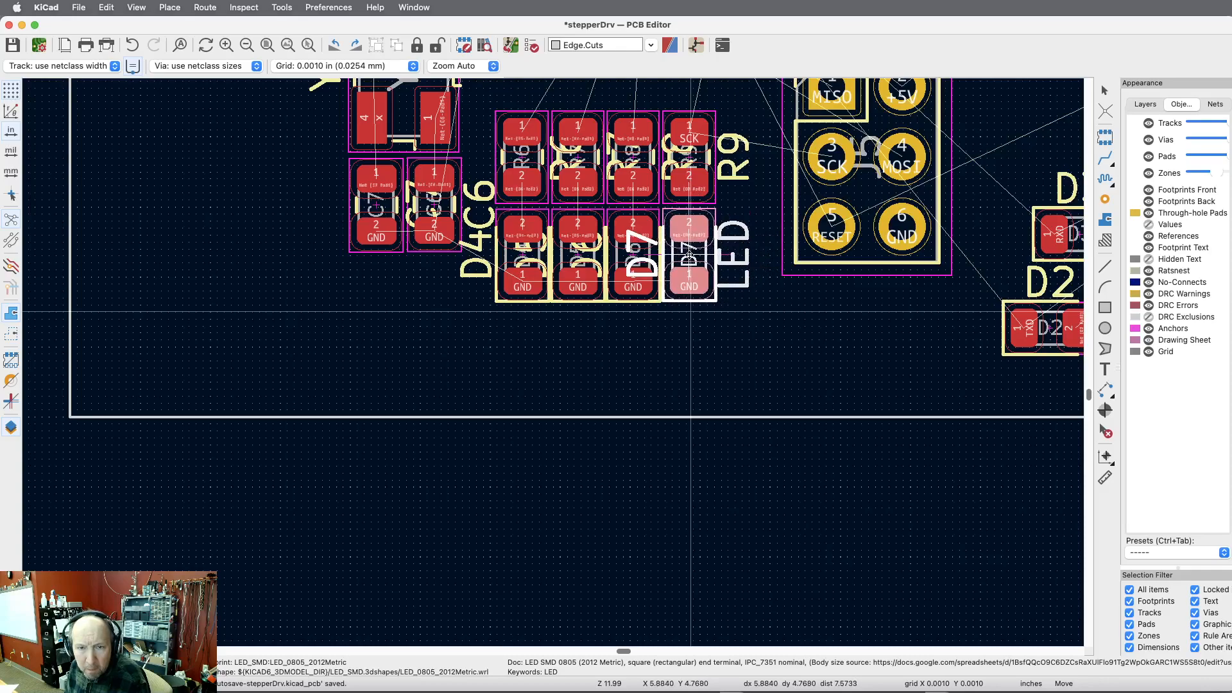
click(689, 257)
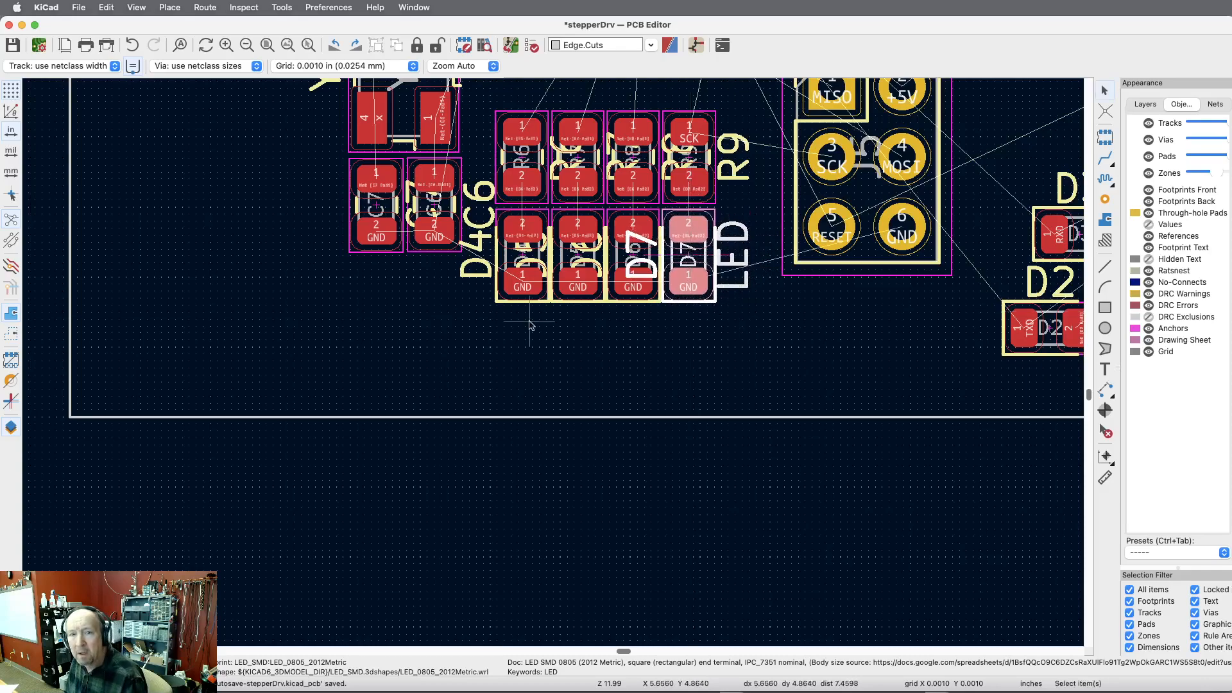
Step: Save the stepperDrv board with the four LEDs lined up under their resistors
scroll(530, 324, down, 1)
scroll(530, 324, down, 3)
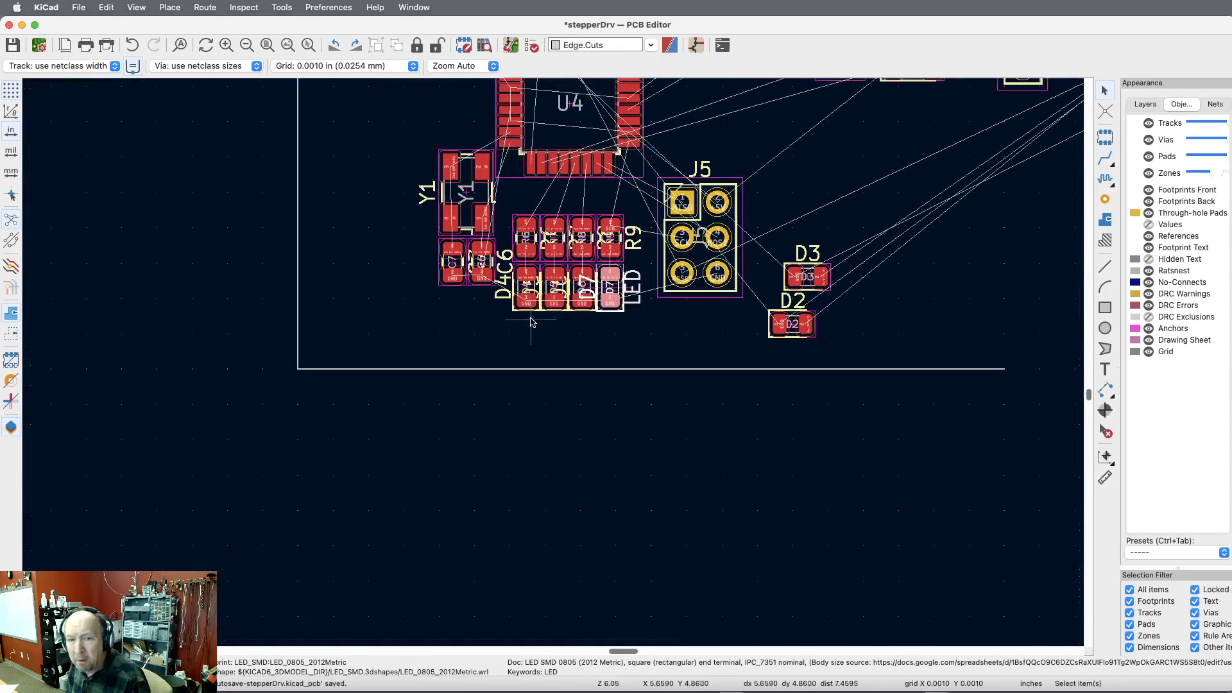
scroll(530, 324, down, 5)
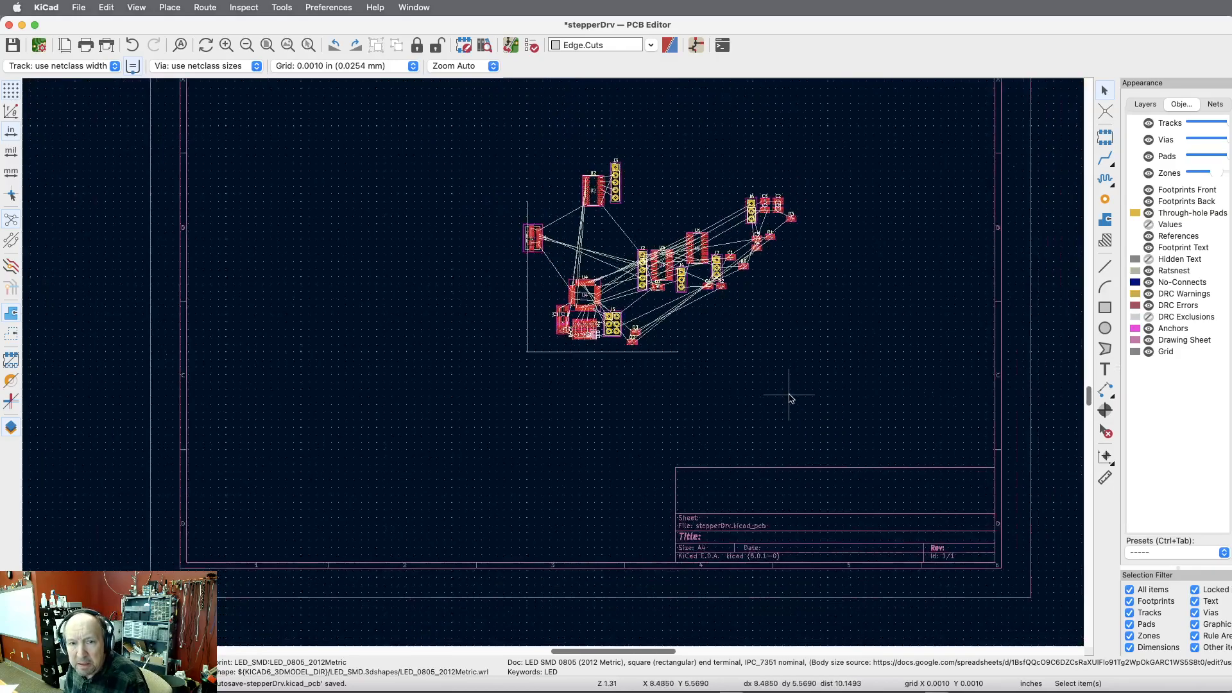
scroll(657, 247, up, 3)
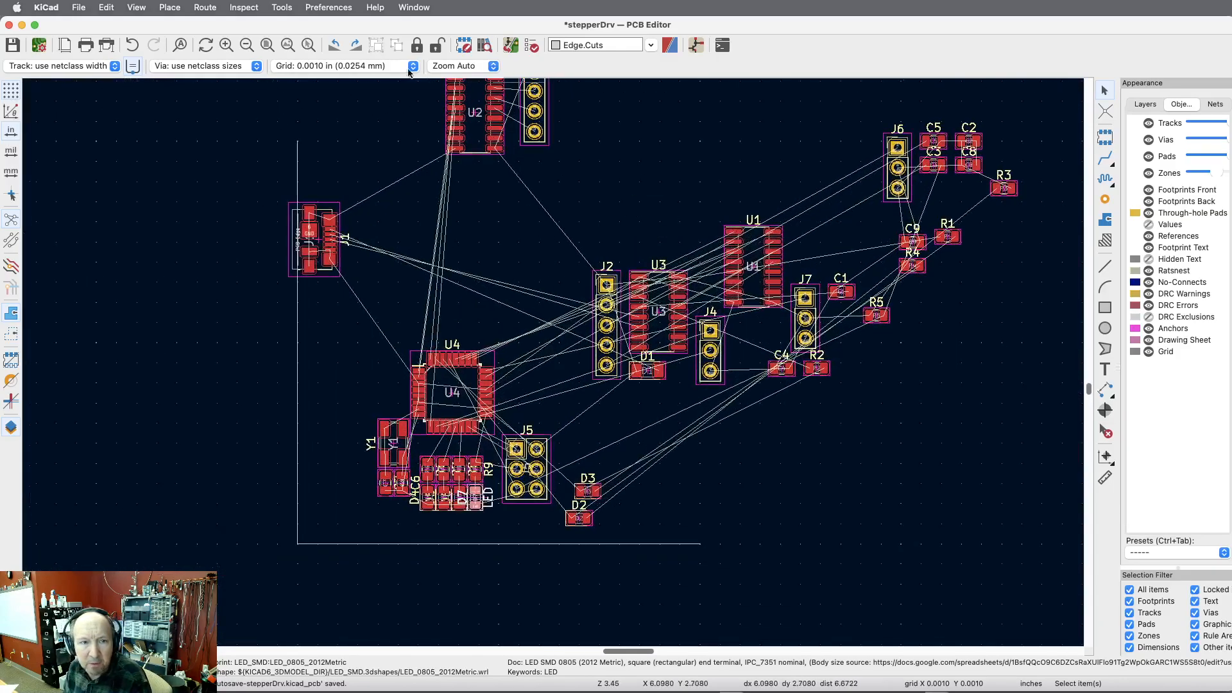
click(266, 46)
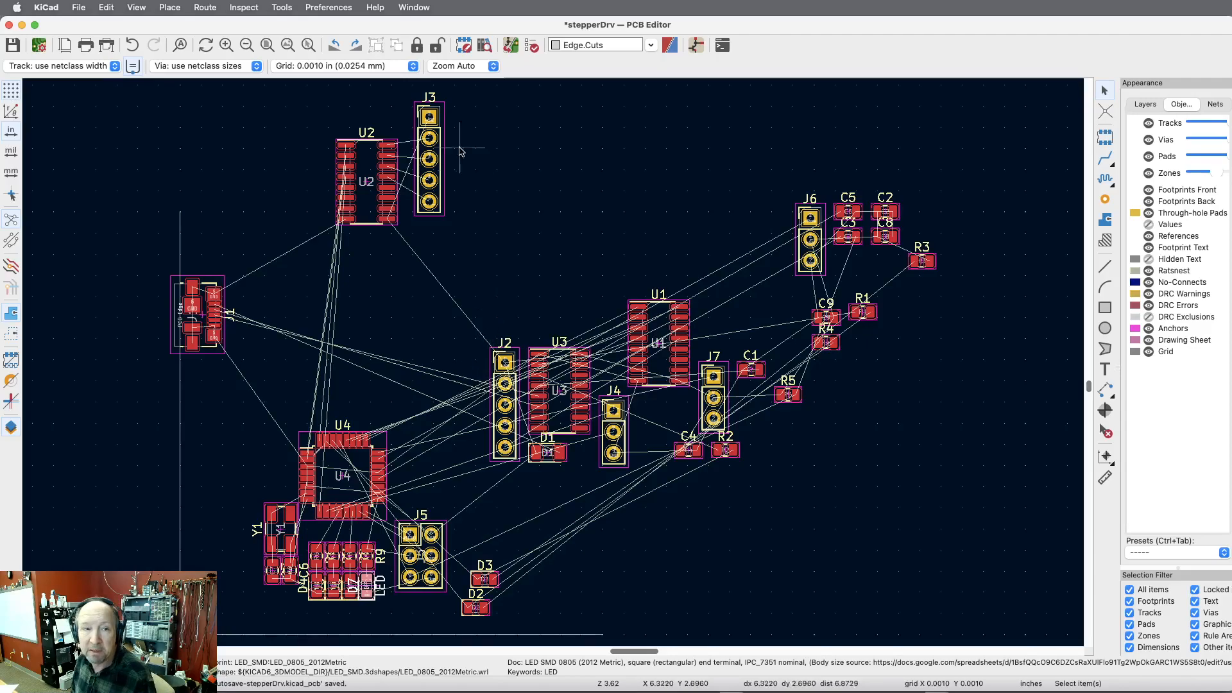
click(12, 46)
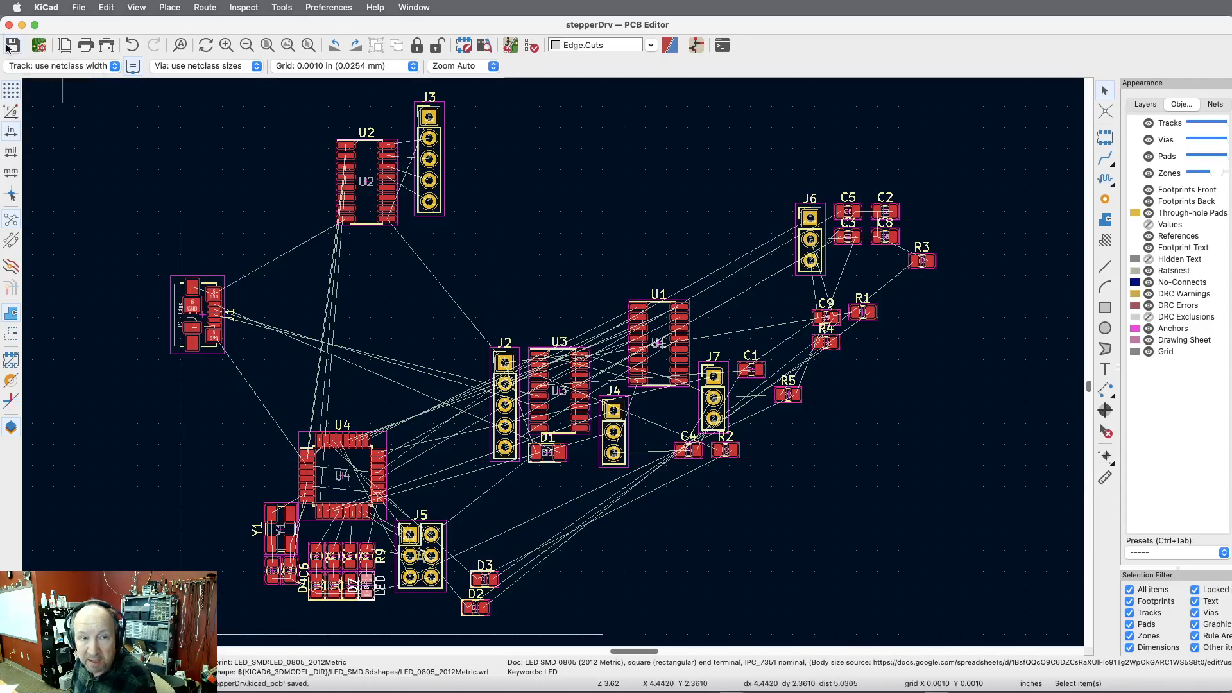